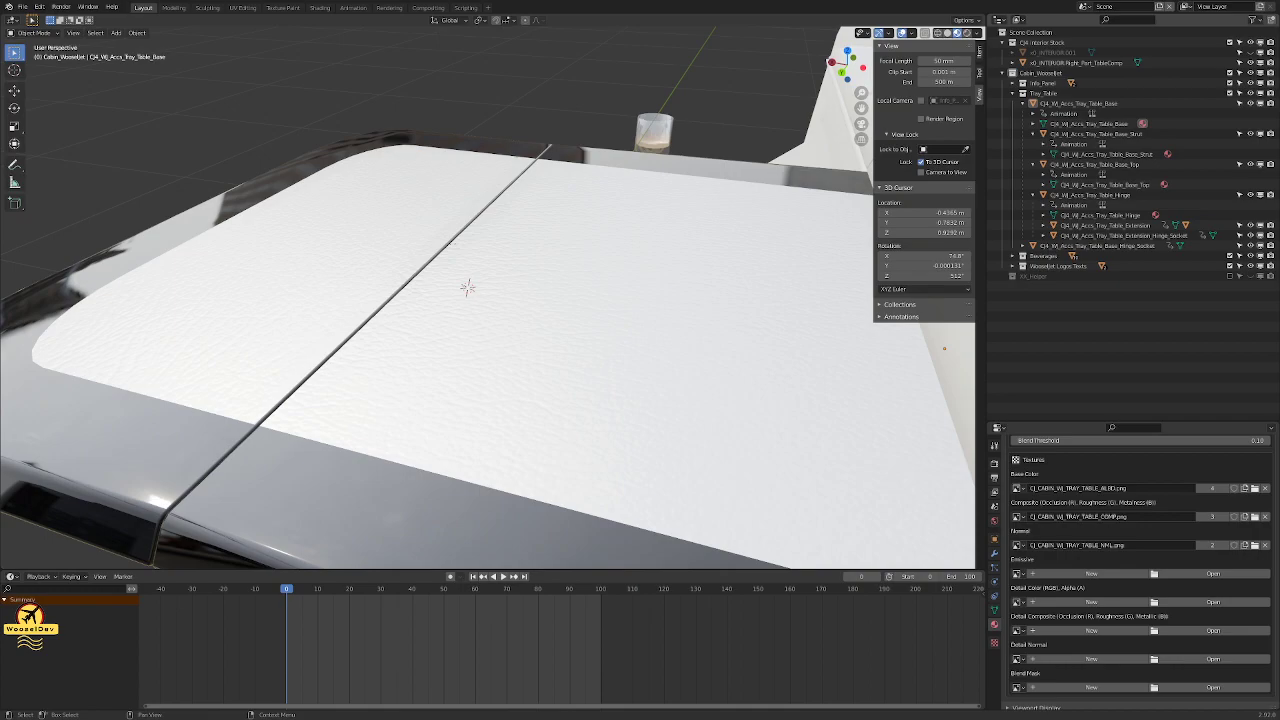
Examine the tray table's white leather top, dark rim, hinge seam and fit against the cabin side wall from several angles.
middle_drag(600, 330, 668, 375)
scroll(640, 377, up, 2)
middle_drag(480, 374, 700, 412)
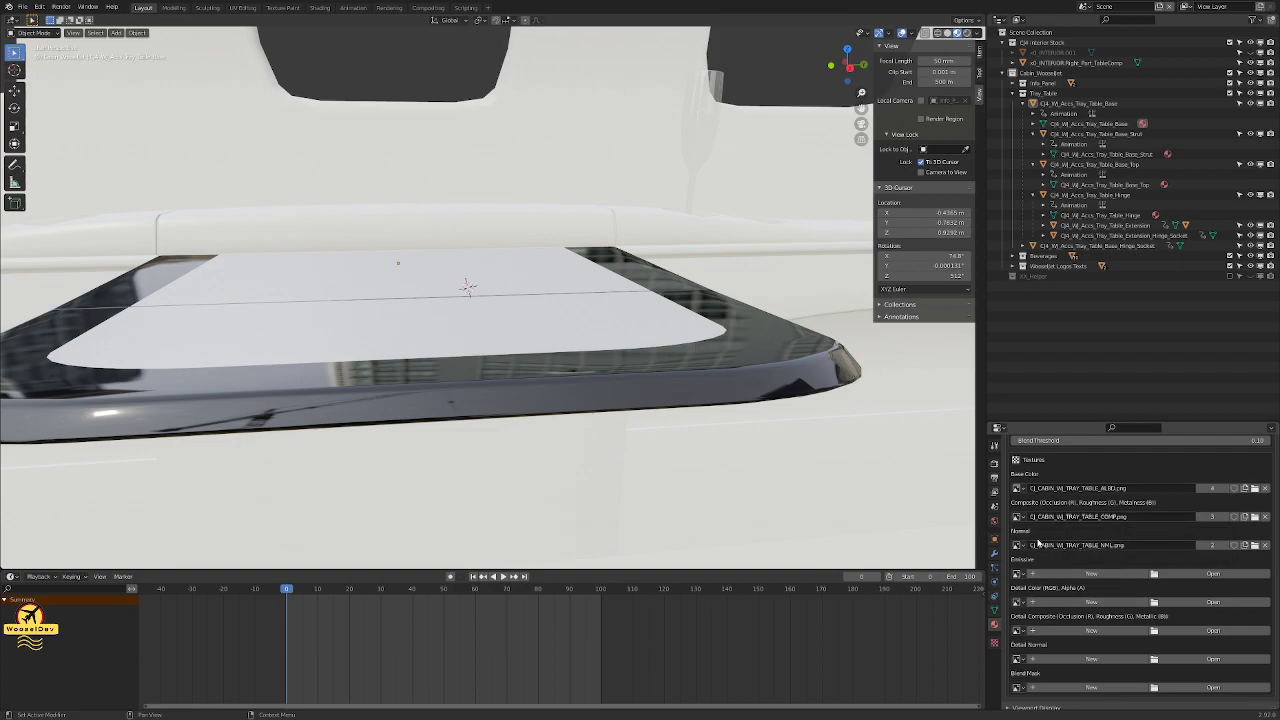
middle_drag(612, 321, 397, 371)
scroll(457, 400, up, 3)
mouse_move(563, 354)
middle_down()
mouse_move(583, 337)
mouse_move(463, 343)
mouse_move(523, 334)
mouse_move(483, 354)
mouse_move(423, 357)
mouse_move(381, 331)
mouse_move(551, 326)
mouse_move(554, 341)
middle_up()
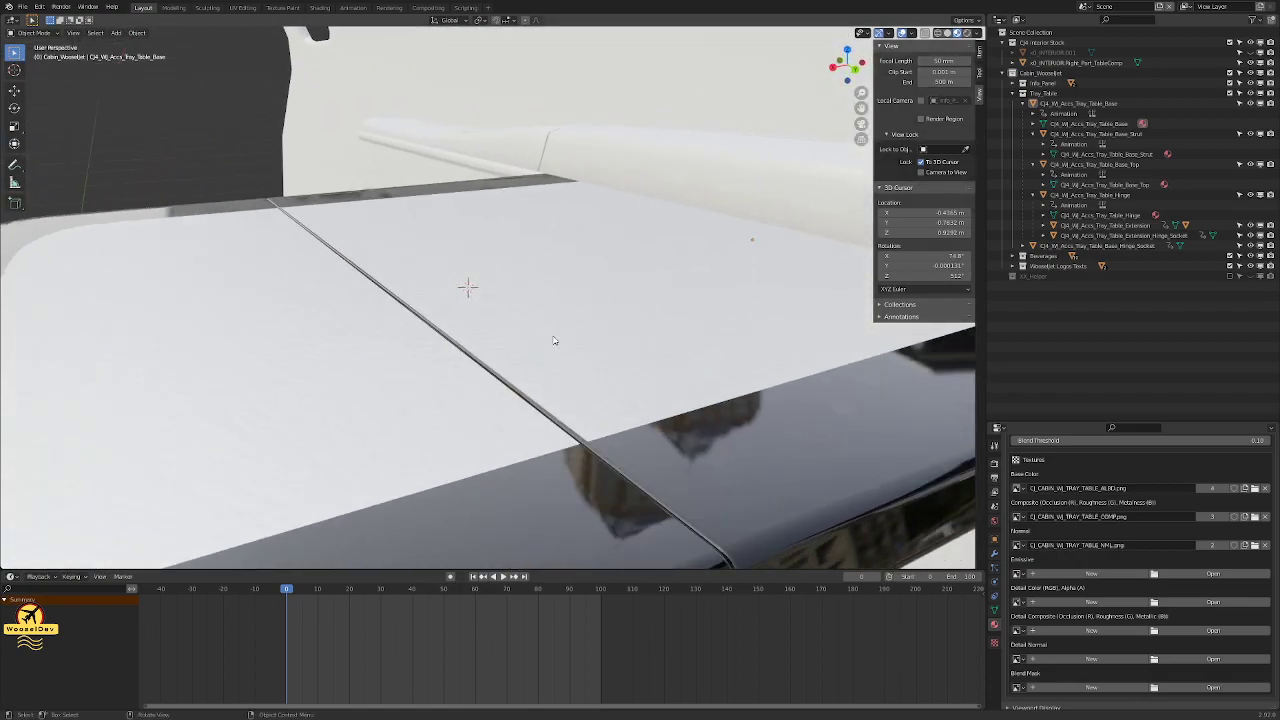
middle_drag(493, 375, 453, 390)
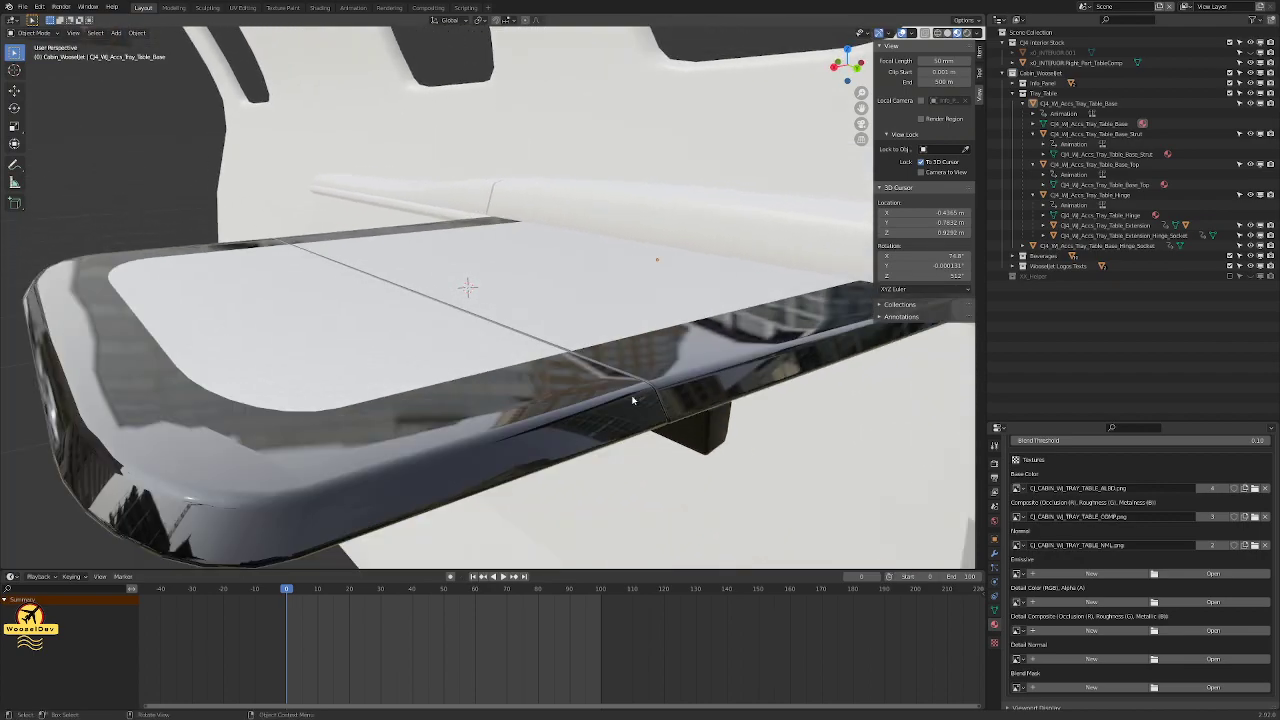
mouse_move(300, 392)
middle_down()
mouse_move(490, 387)
mouse_move(318, 388)
mouse_move(322, 346)
mouse_move(282, 289)
mouse_move(271, 329)
mouse_move(330, 362)
mouse_move(453, 399)
mouse_move(513, 393)
mouse_move(289, 391)
middle_up()
scroll(453, 399, down, 5)
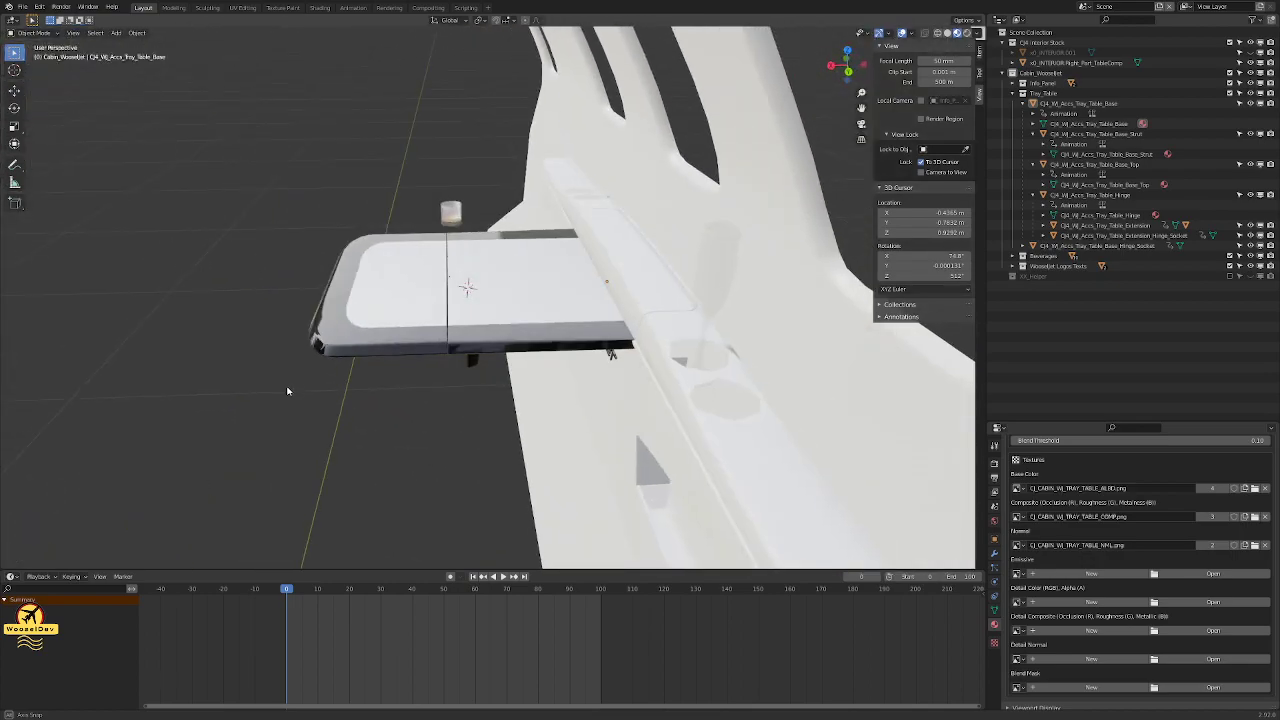
scroll(371, 386, up, 5)
middle_drag(371, 386, 624, 347)
scroll(571, 394, down, 3)
scroll(525, 372, down, 4)
middle_drag(520, 361, 472, 385)
middle_drag(635, 339, 514, 326)
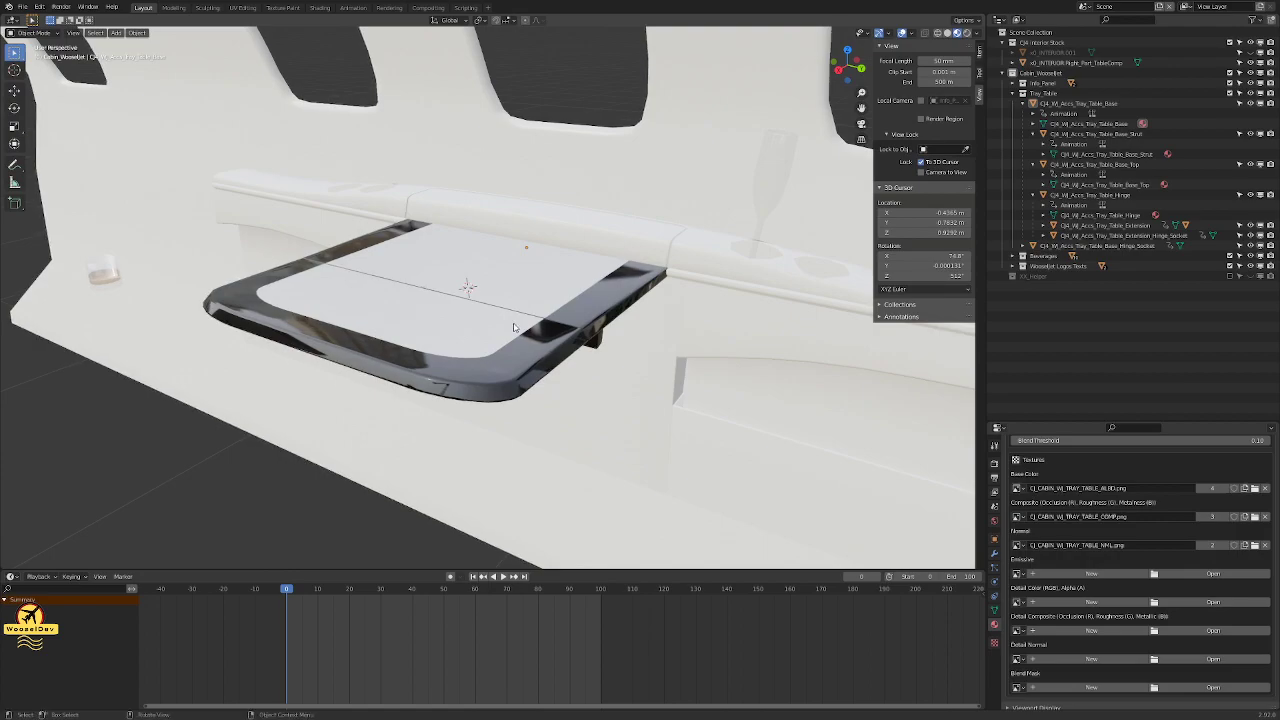
Save the file and hide the CJ4 Interior Stock collection so only the cabin accessories remain.
key(ctrl+s)
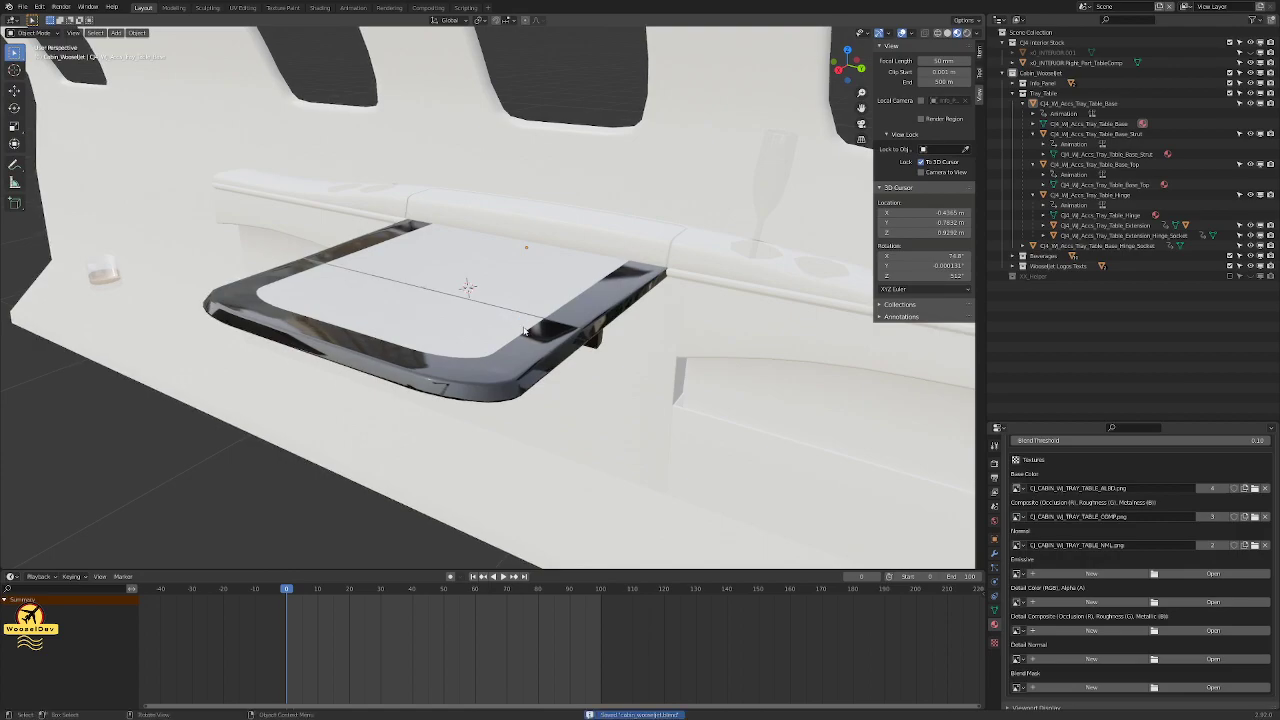
click(1250, 43)
scroll(757, 248, down, 3)
middle_drag(757, 248, 486, 354)
scroll(500, 393, down, 2)
scroll(500, 393, down, 2)
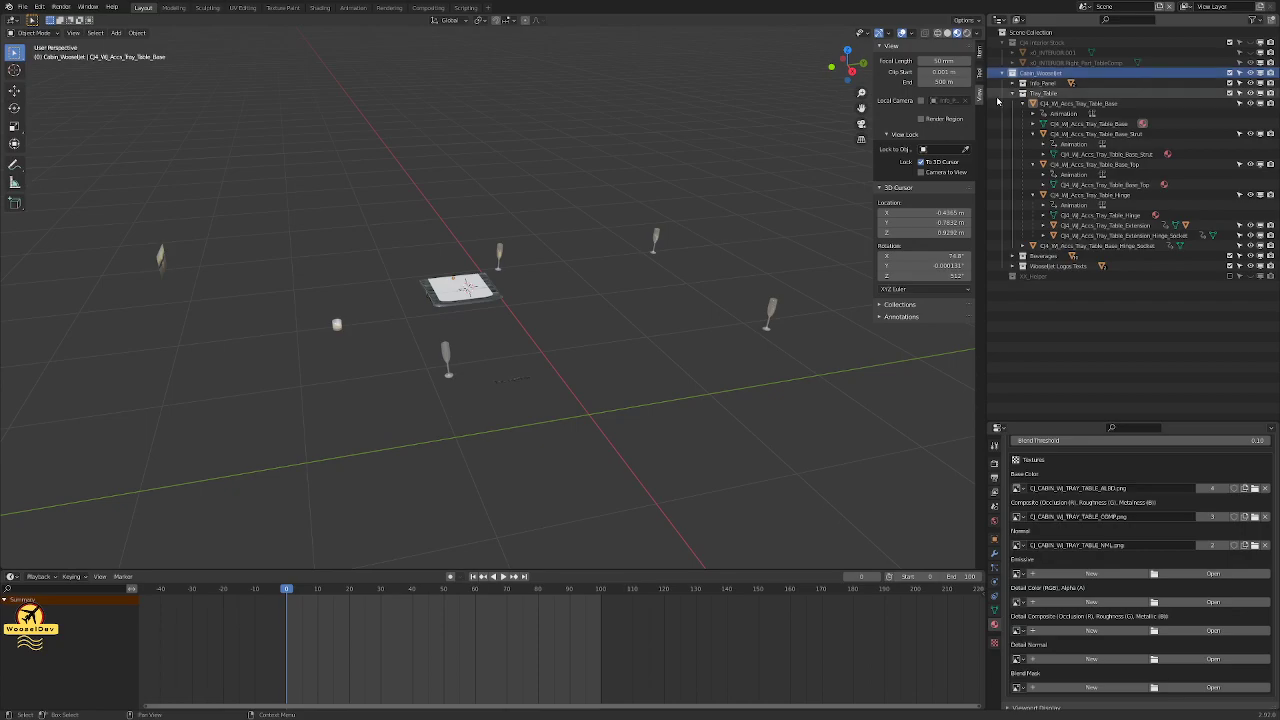
Select all objects in the Cabin_WooselJet collection and save the file.
right_click(1028, 74)
click(950, 155)
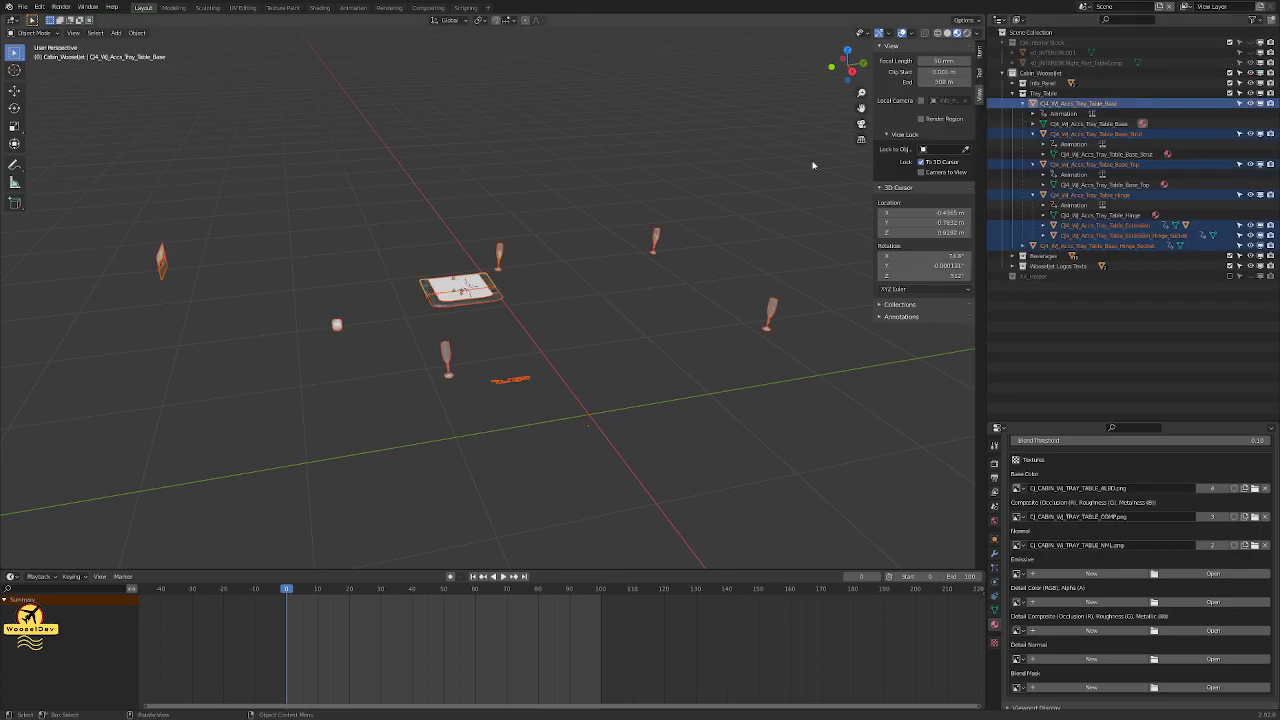
middle_drag(565, 166, 511, 160)
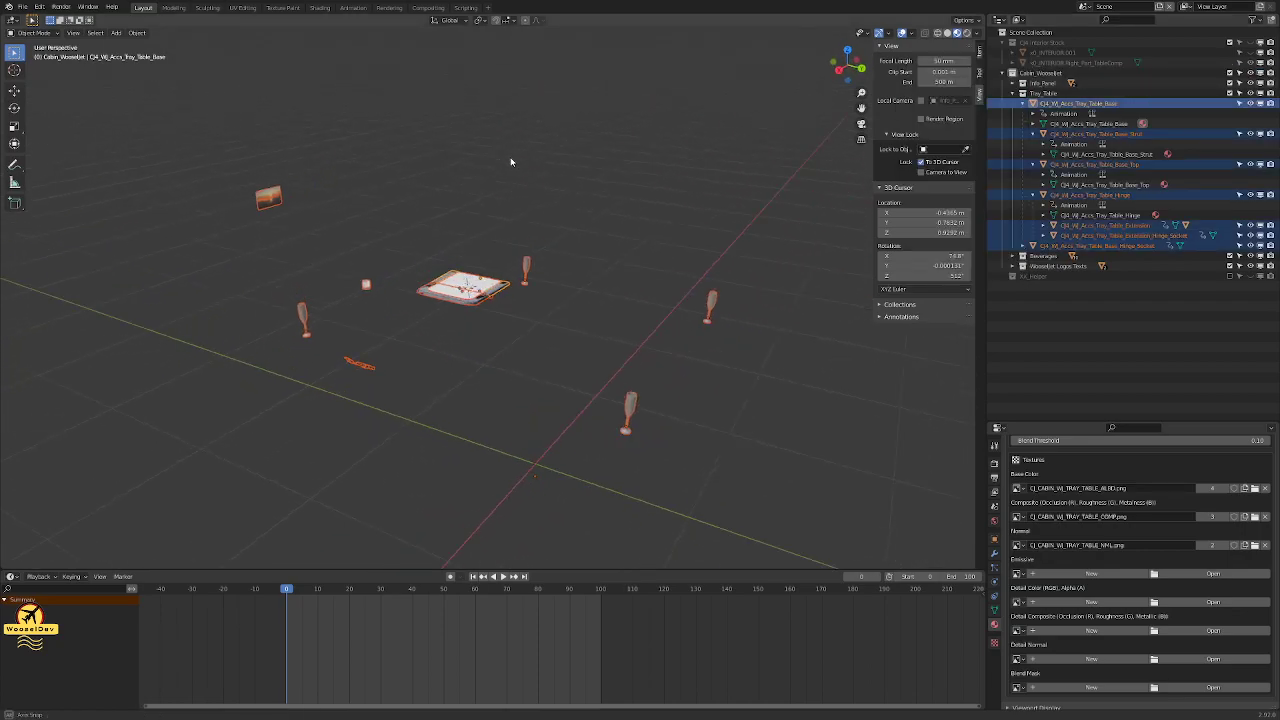
key(ctrl+s)
Export the selected cabin objects in the glTF 2.0 for MSFS format, clear the selection and save the Blender file.
click(21, 6)
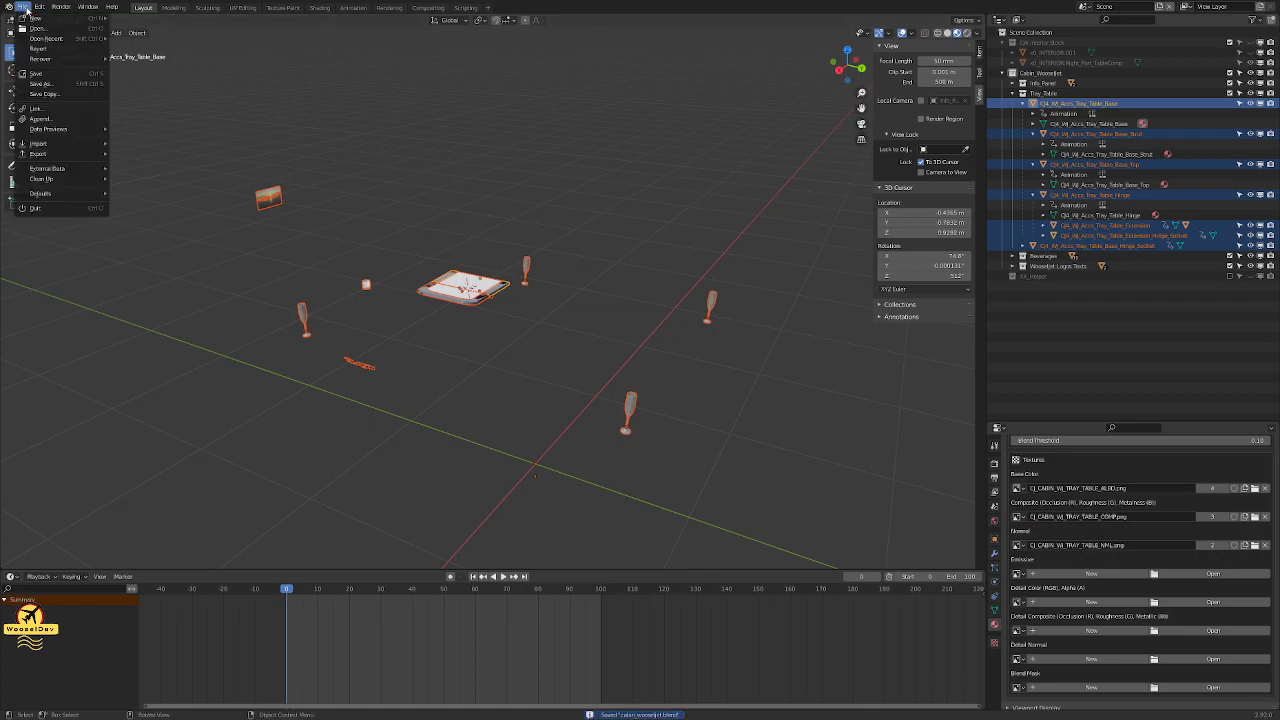
mouse_move(61, 155)
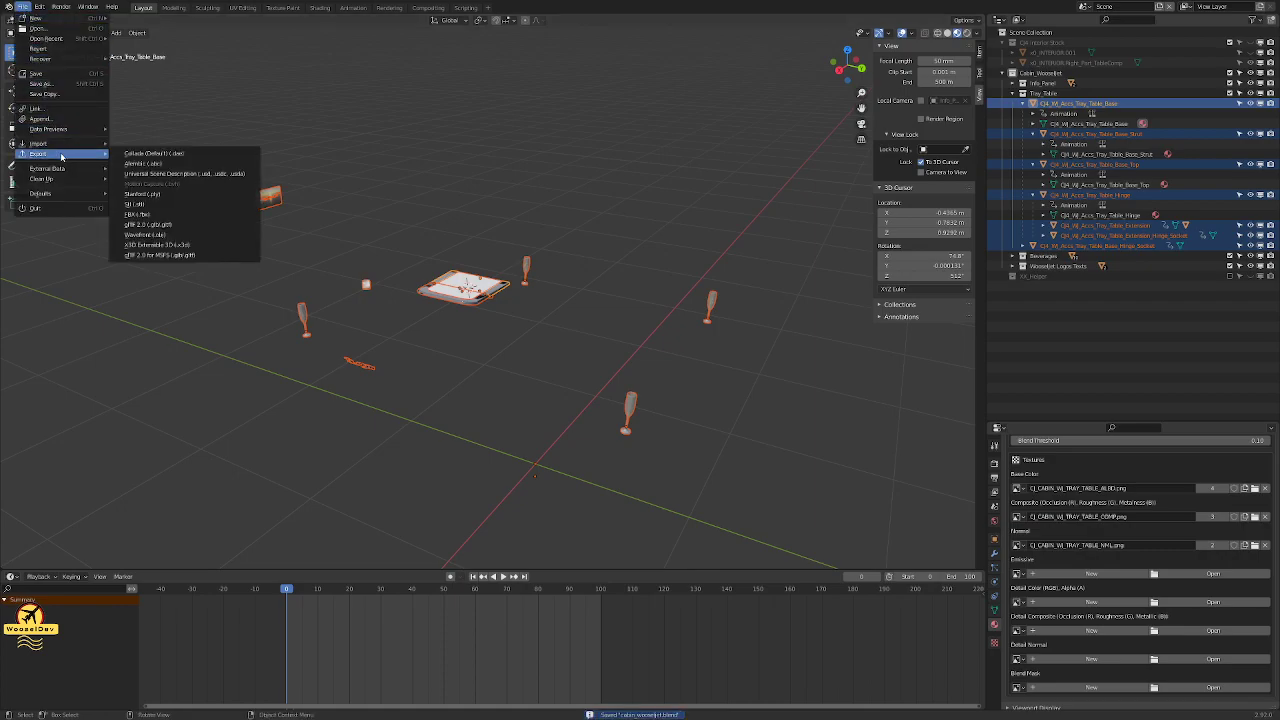
click(172, 254)
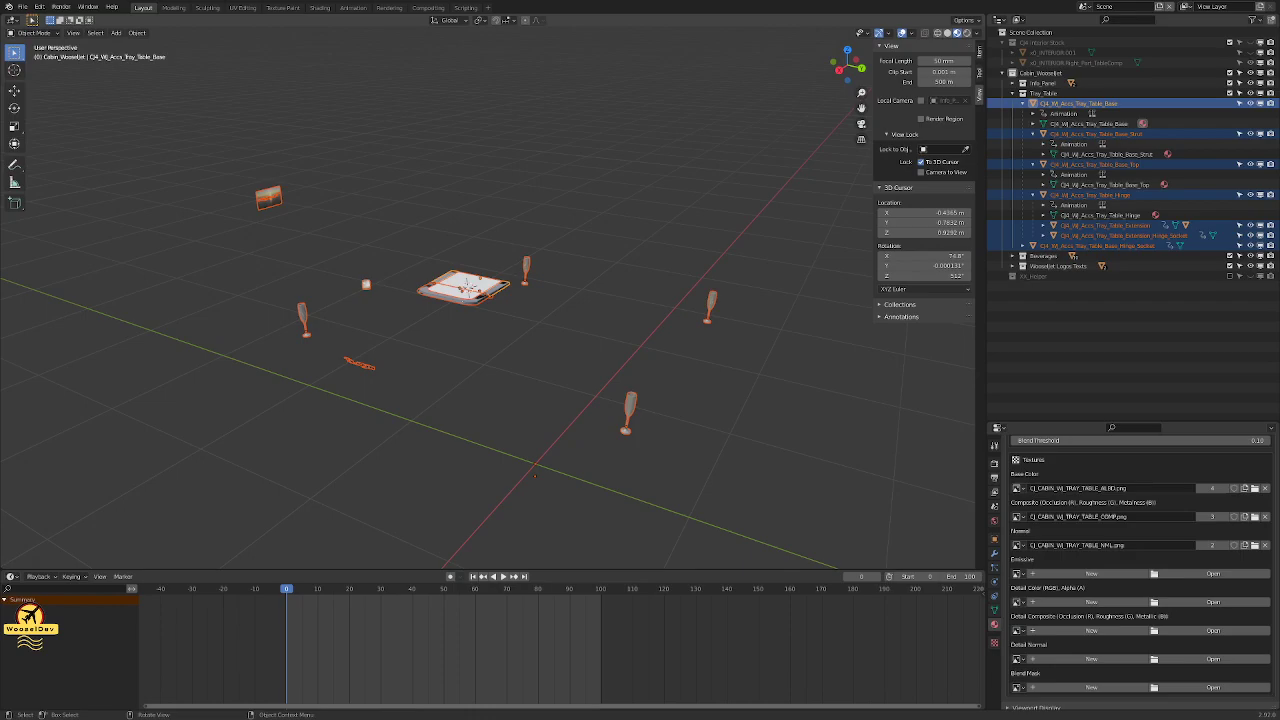
click(364, 81)
key(ctrl+s)
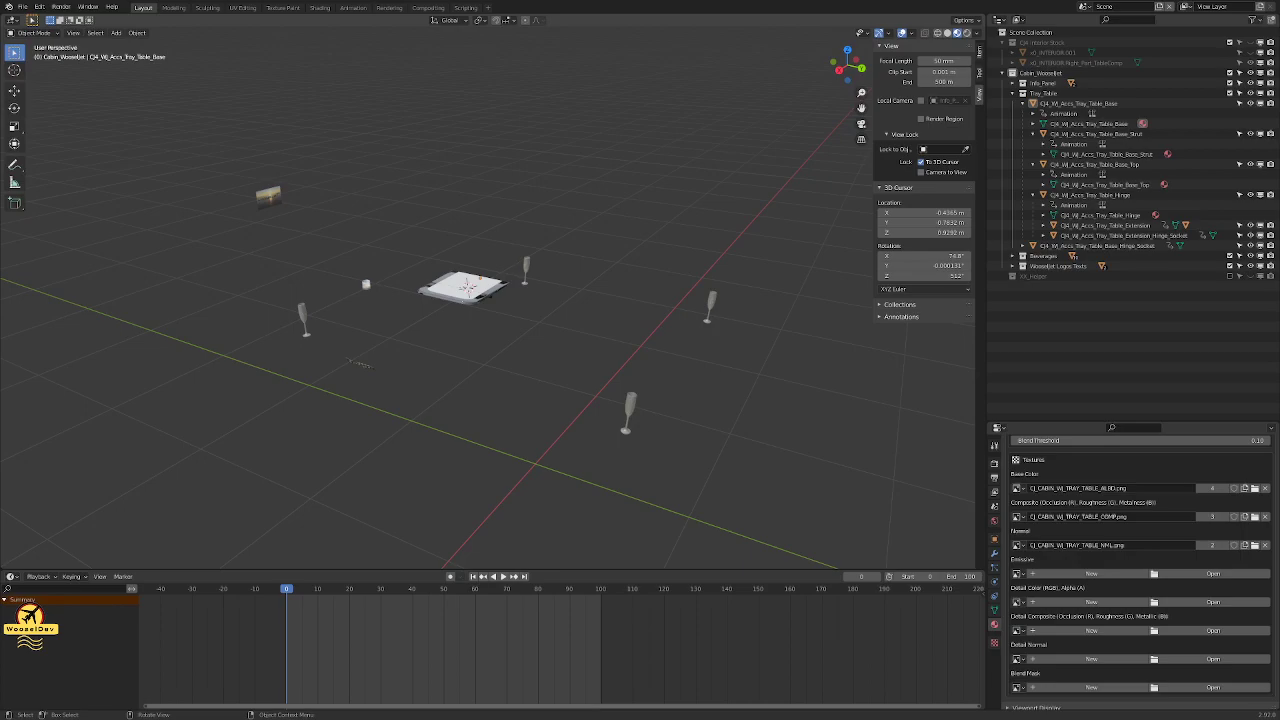
Show the CJ4 Interior Stock collection again around the tray table.
click(793, 198)
scroll(560, 271, up, 2)
middle_drag(560, 271, 677, 365)
click(1260, 44)
scroll(600, 314, up, 5)
scroll(640, 347, up, 4)
middle_drag(602, 333, 471, 350)
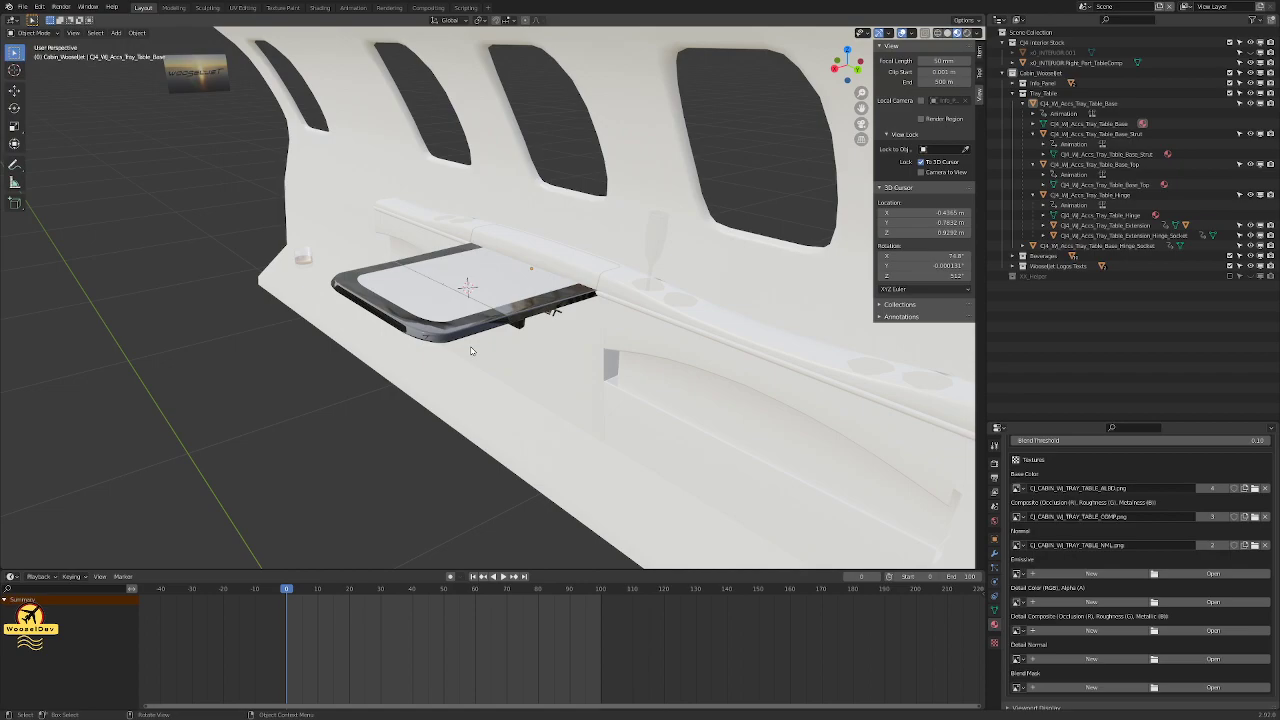
Play the tray table's folding animation, watch it from several sides, and return the timeline to frame 0.
click(503, 577)
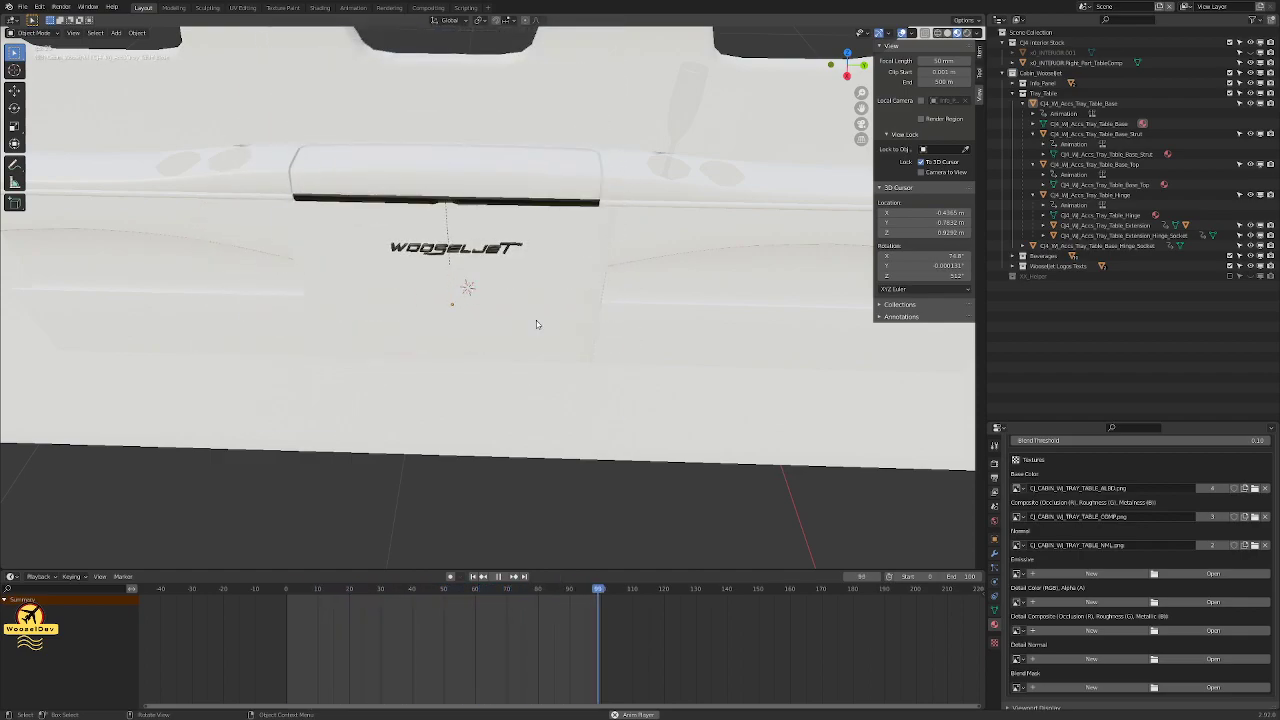
middle_drag(537, 323, 478, 372)
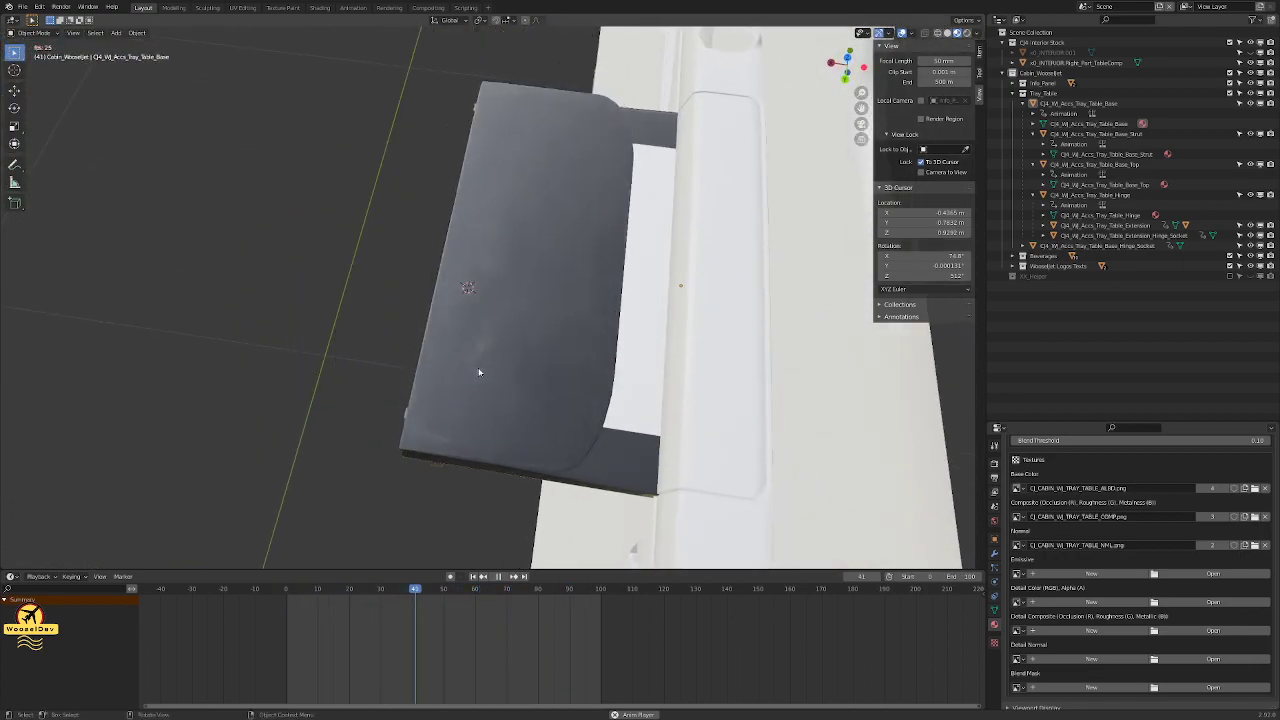
middle_drag(479, 370, 462, 270)
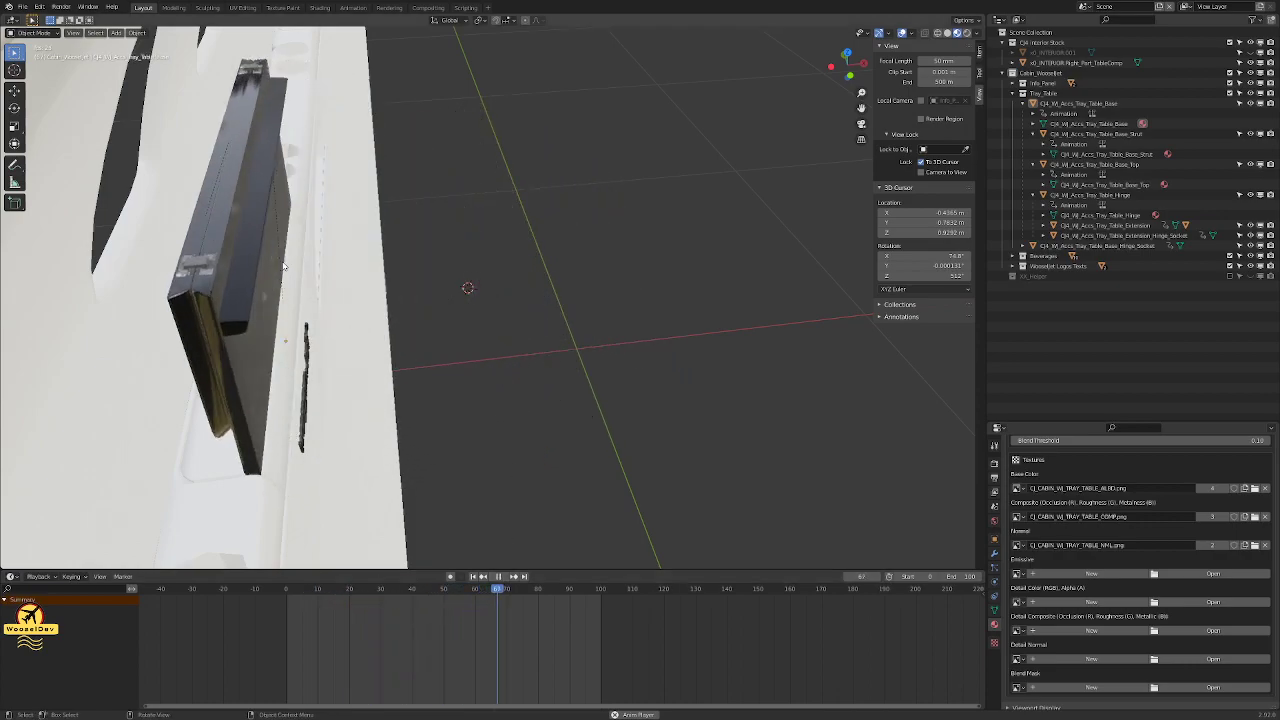
key(Escape)
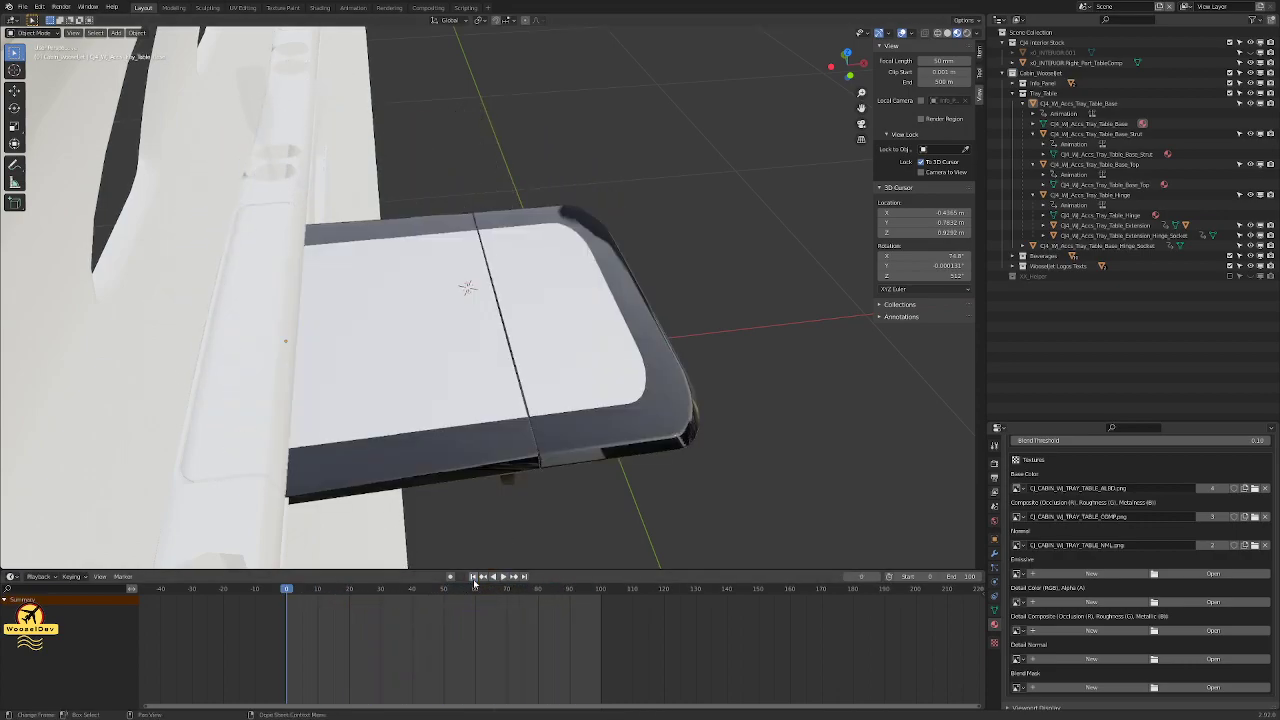
Save the cabin_wooseljet.blend file with the tray table unfolded at frame 0.
middle_drag(657, 418, 360, 366)
key(ctrl+s)
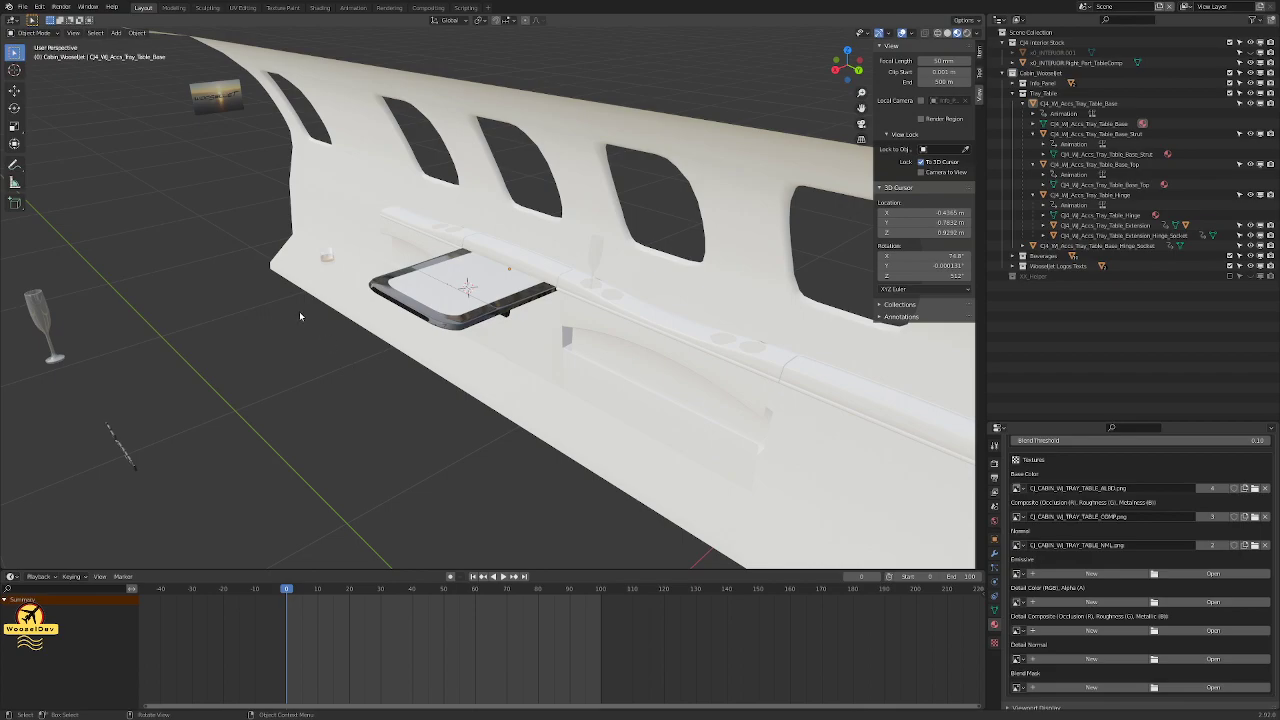
scroll(299, 312, up, 5)
middle_drag(299, 312, 388, 329)
scroll(540, 388, up, 4)
scroll(540, 392, down, 4)
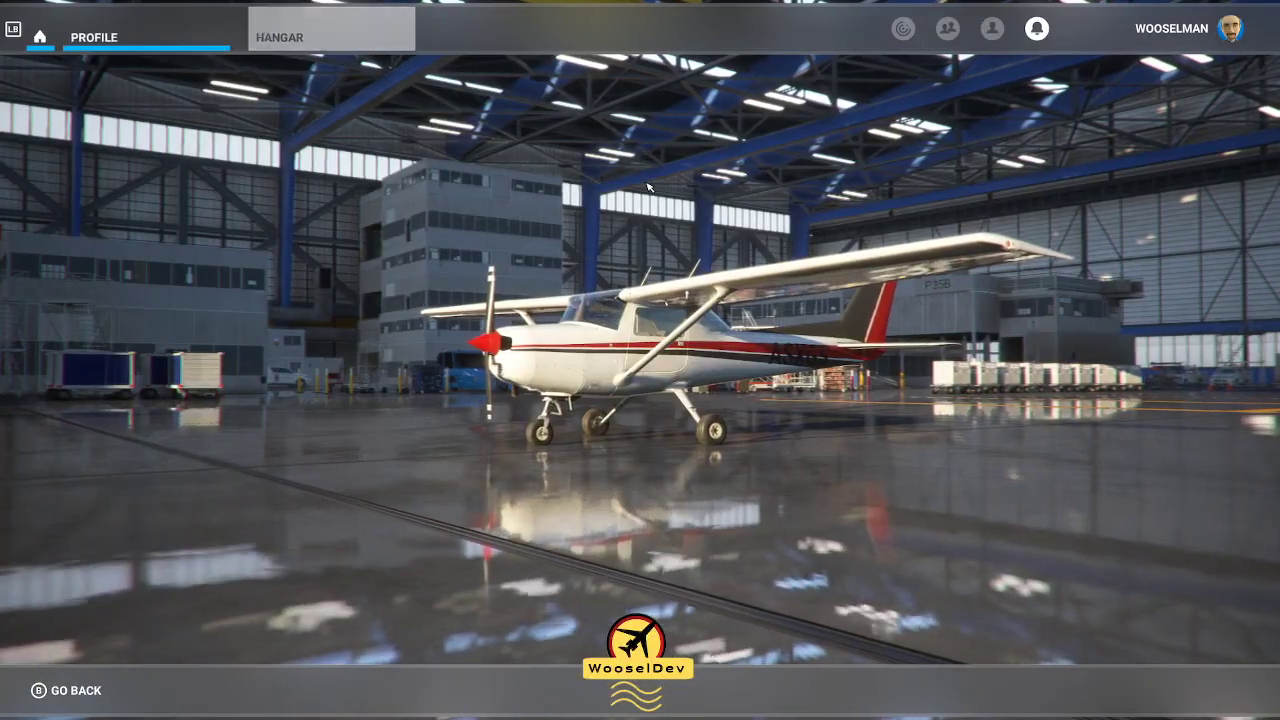
Switch to Microsoft Flight Simulator's hangar, search the aircraft for "cj4" and choose the Cessna Citation CJ4.
click(420, 690)
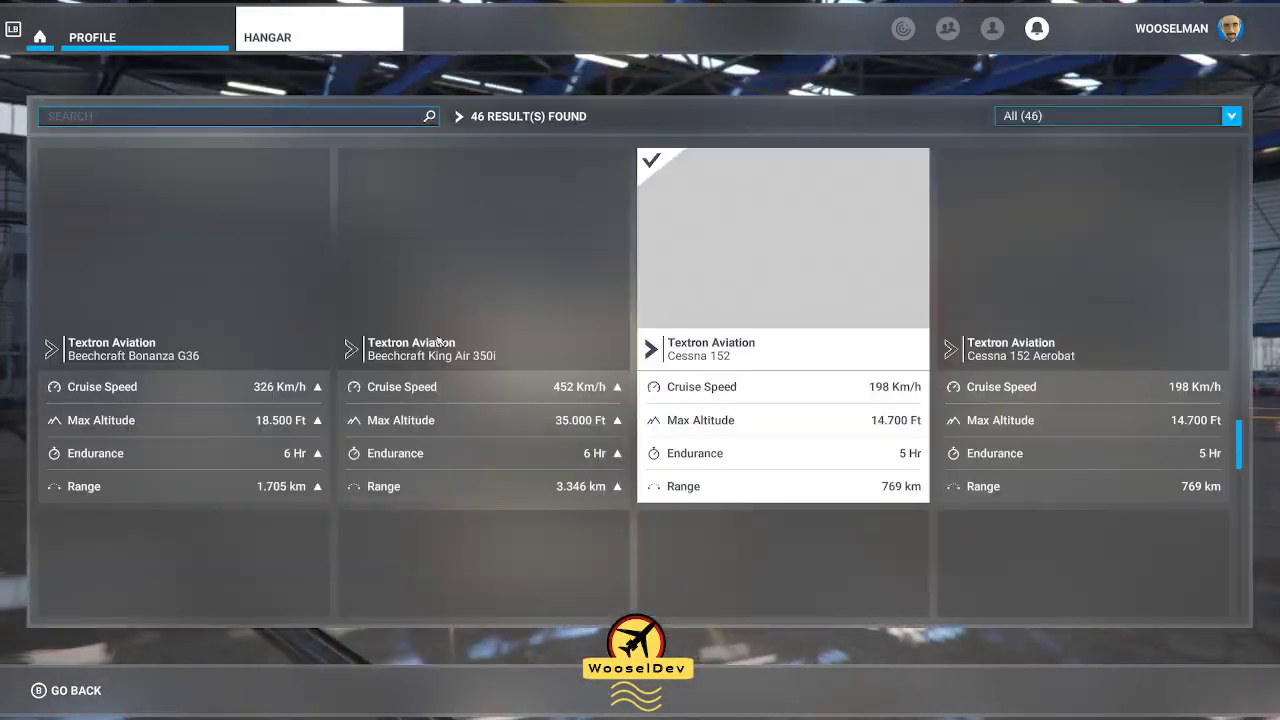
click(140, 116)
text(c)
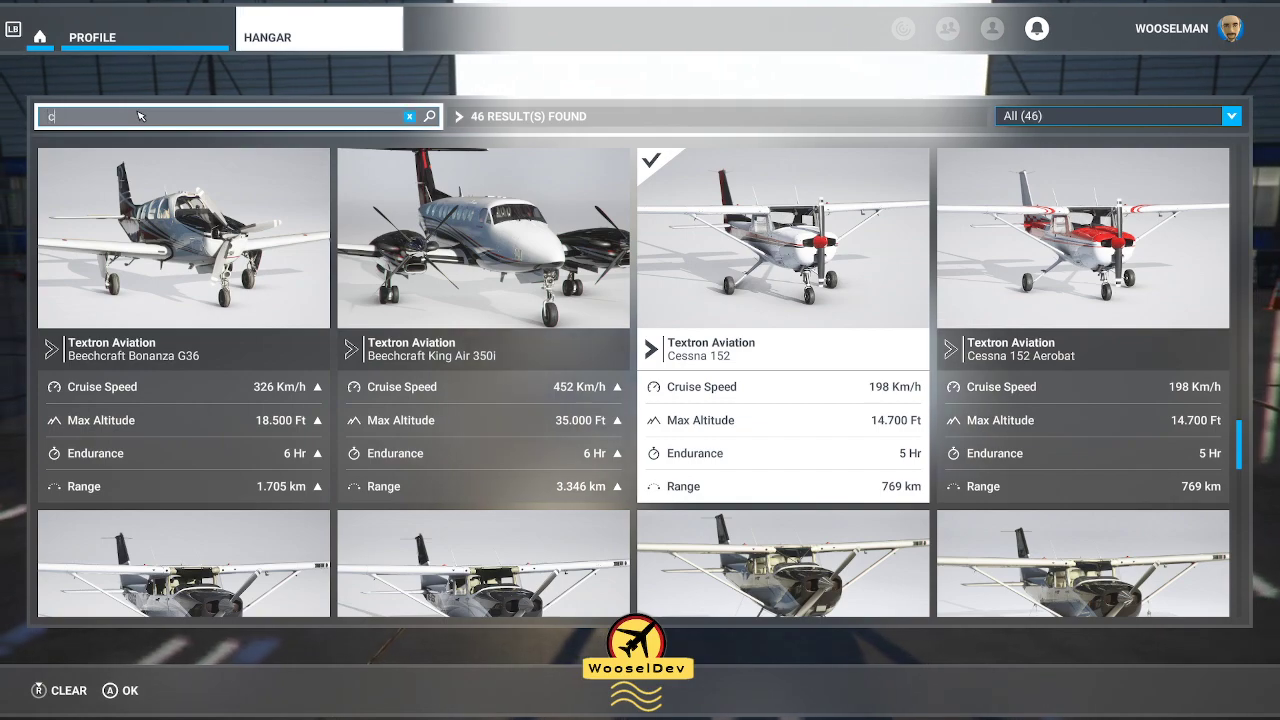
text(j4)
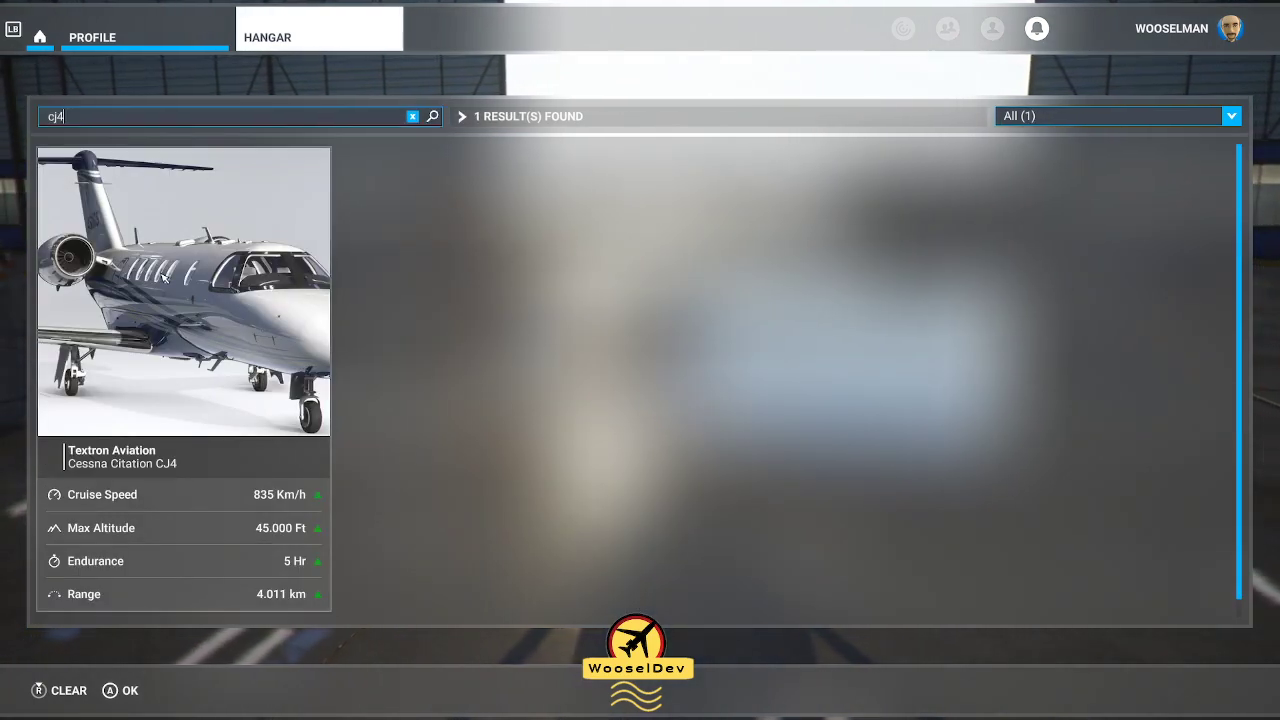
click(143, 607)
click(70, 690)
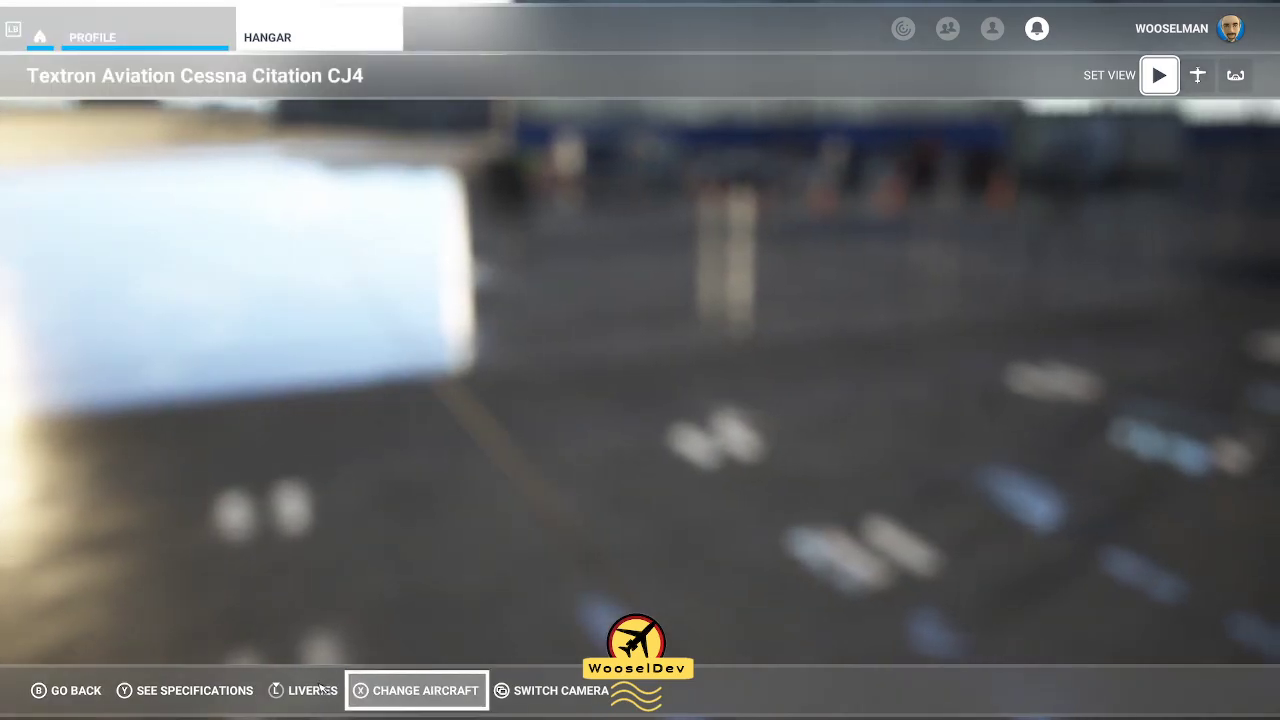
Look through the CJ4's liveries and switch the hangar view to the aircraft's interior.
click(303, 690)
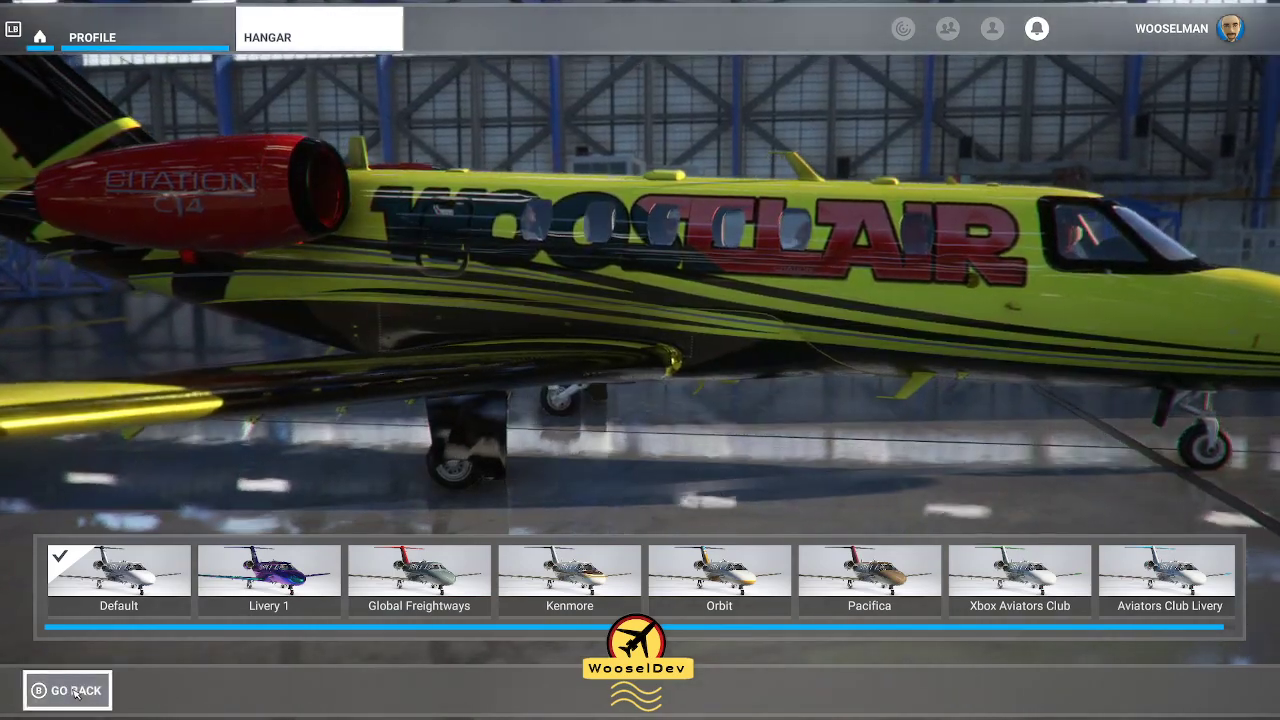
click(70, 690)
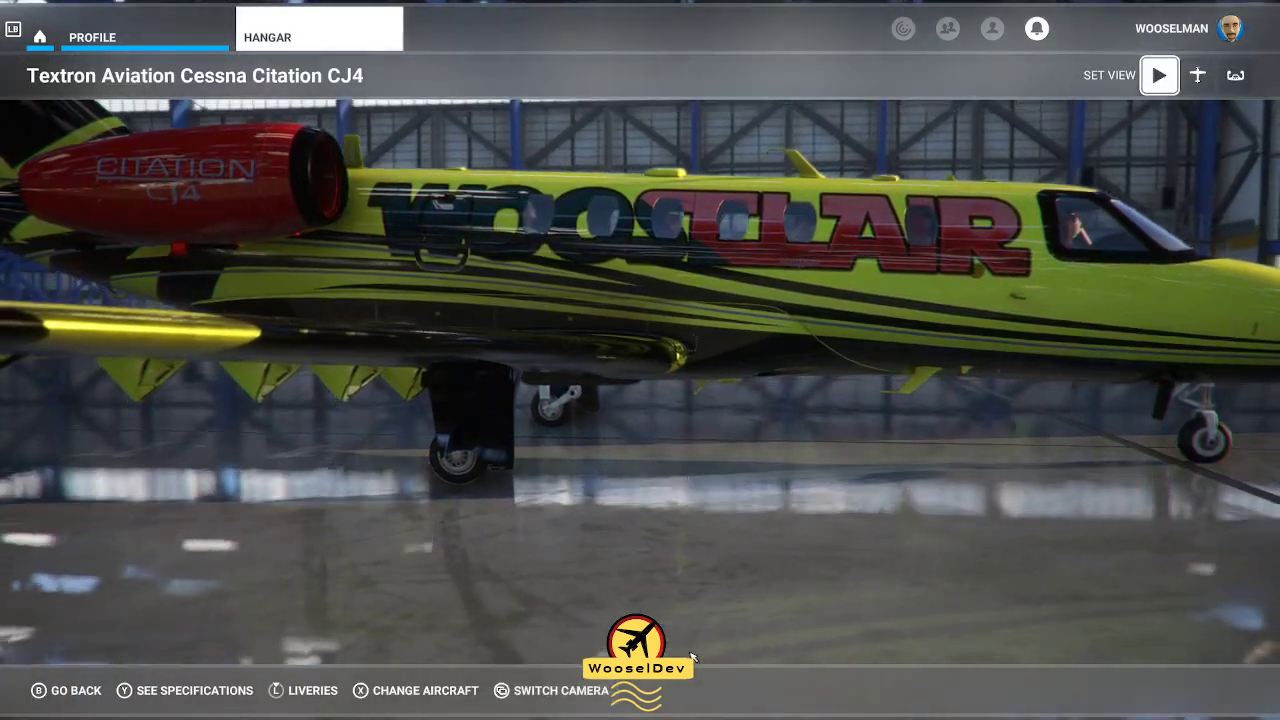
click(1236, 75)
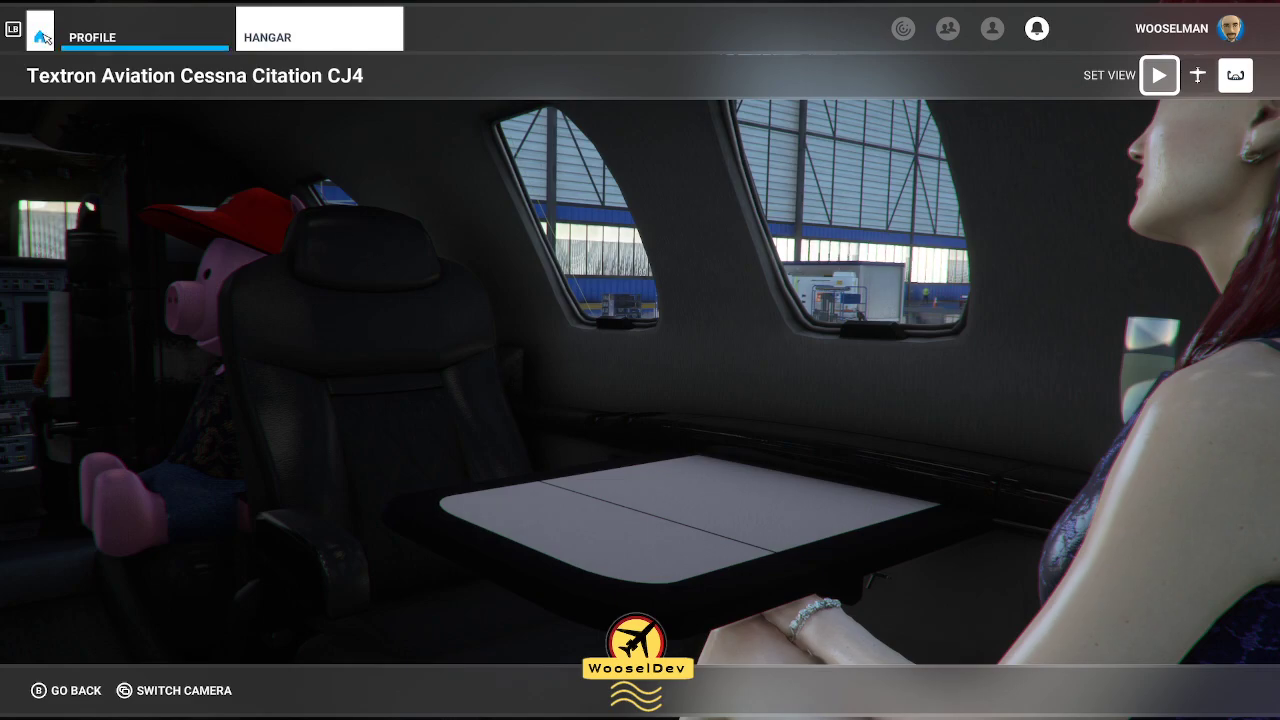
Open the world map and set LIPR Rimini Mil, Rimini as the departure airport.
click(40, 37)
click(680, 220)
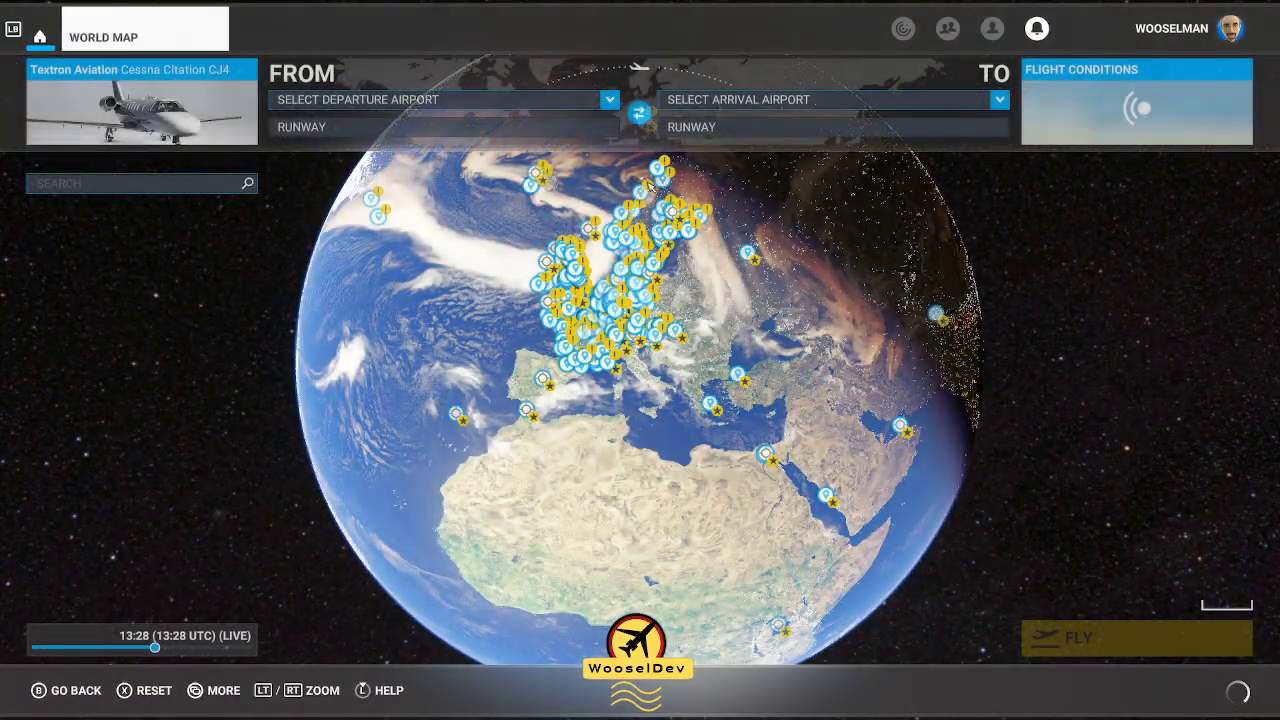
click(364, 104)
click(370, 169)
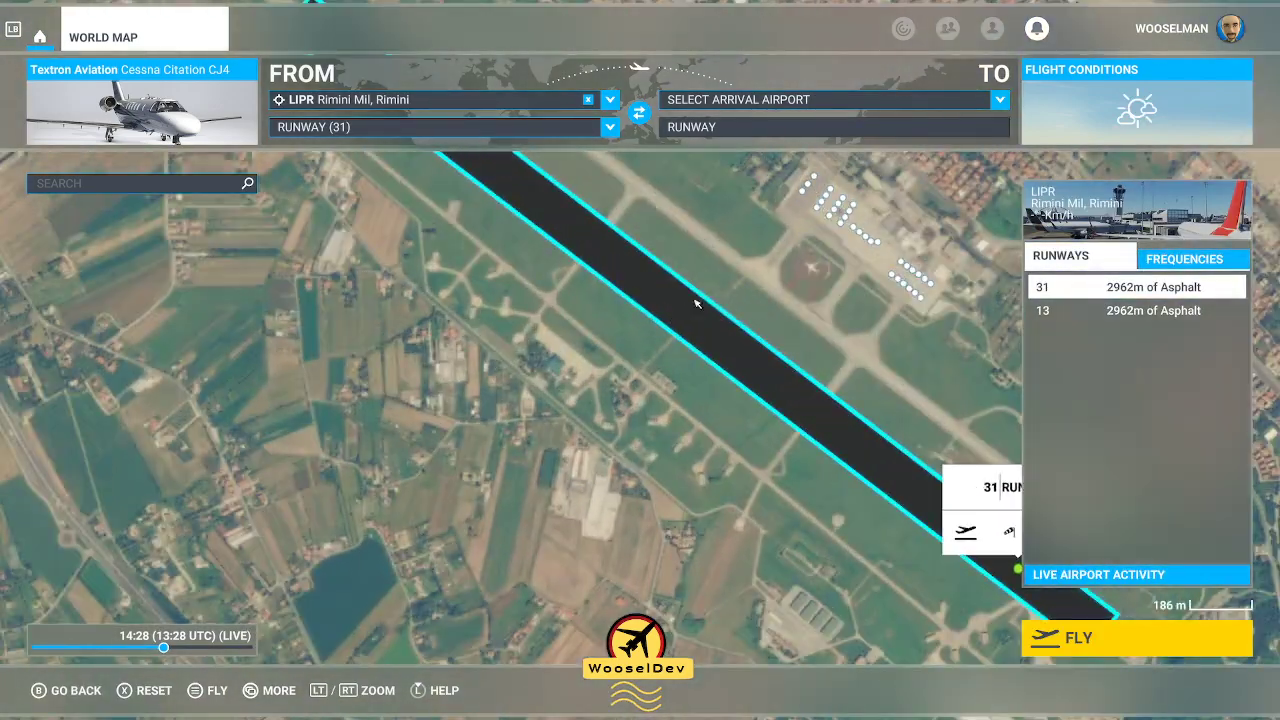
Set the Ramp 28 parking position at Rimini as the departure point and start the flight.
drag(697, 303, 521, 410)
click(522, 410)
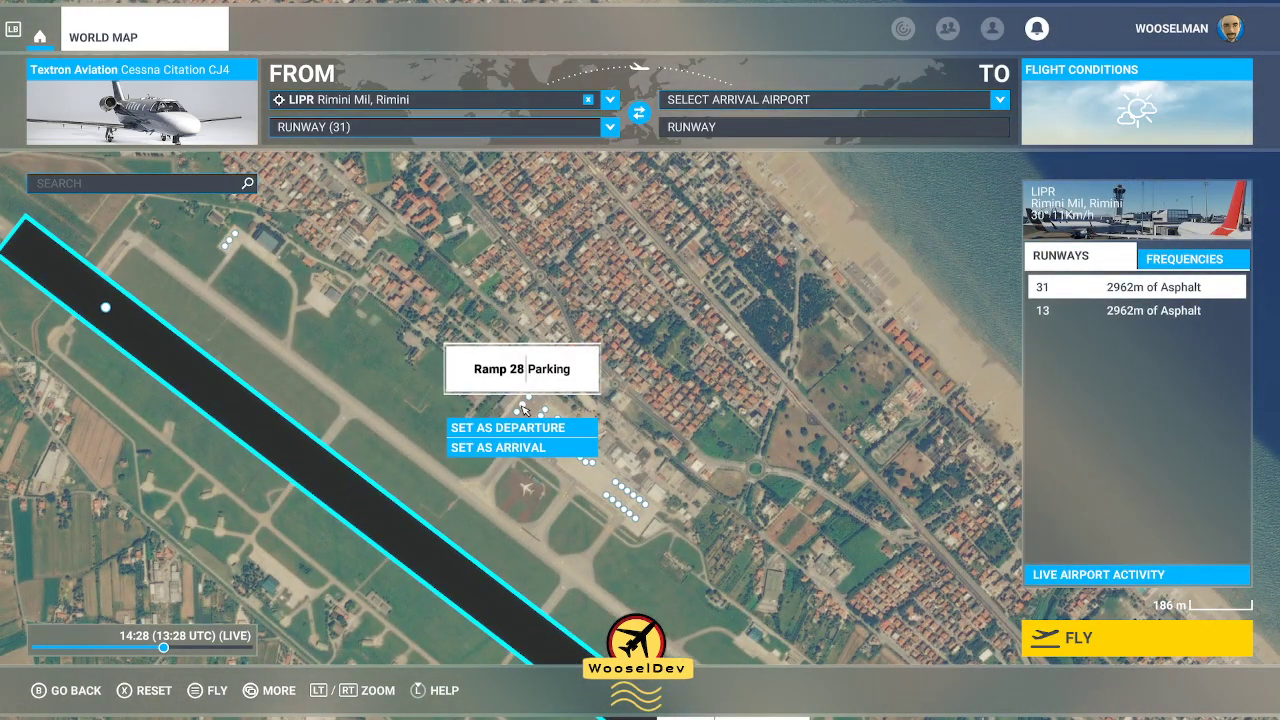
click(697, 393)
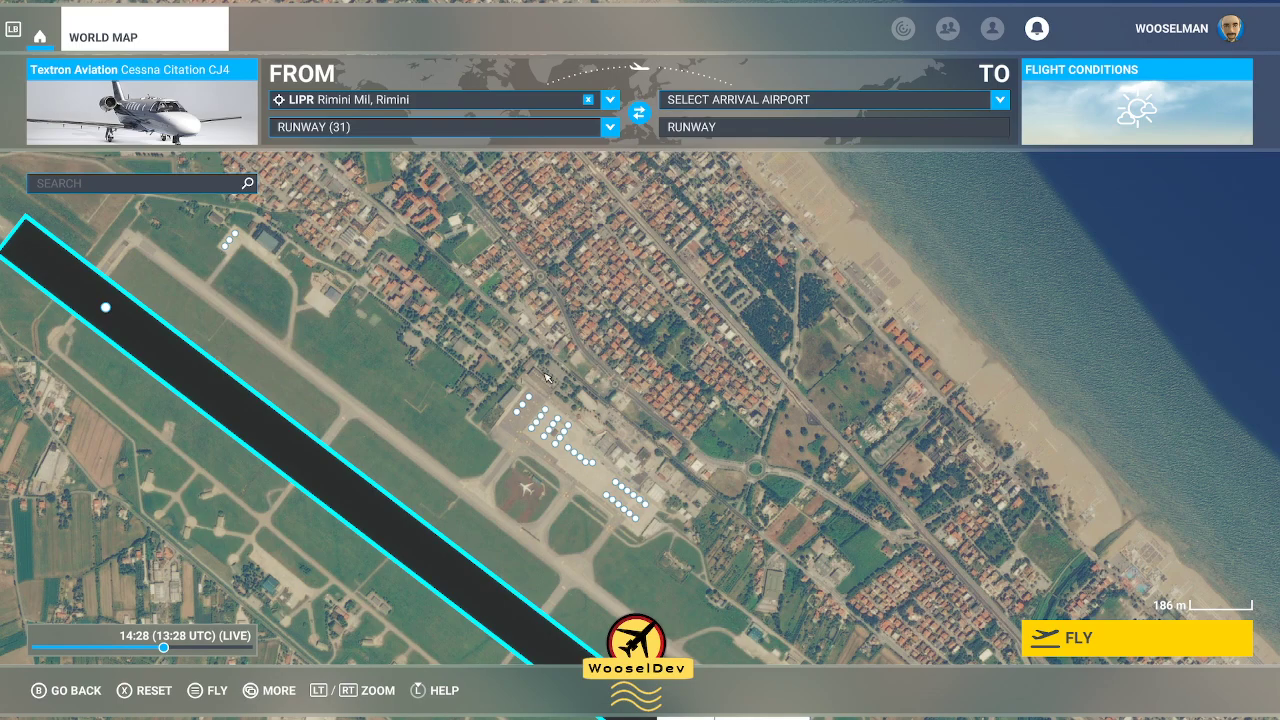
scroll(532, 408, up, 3)
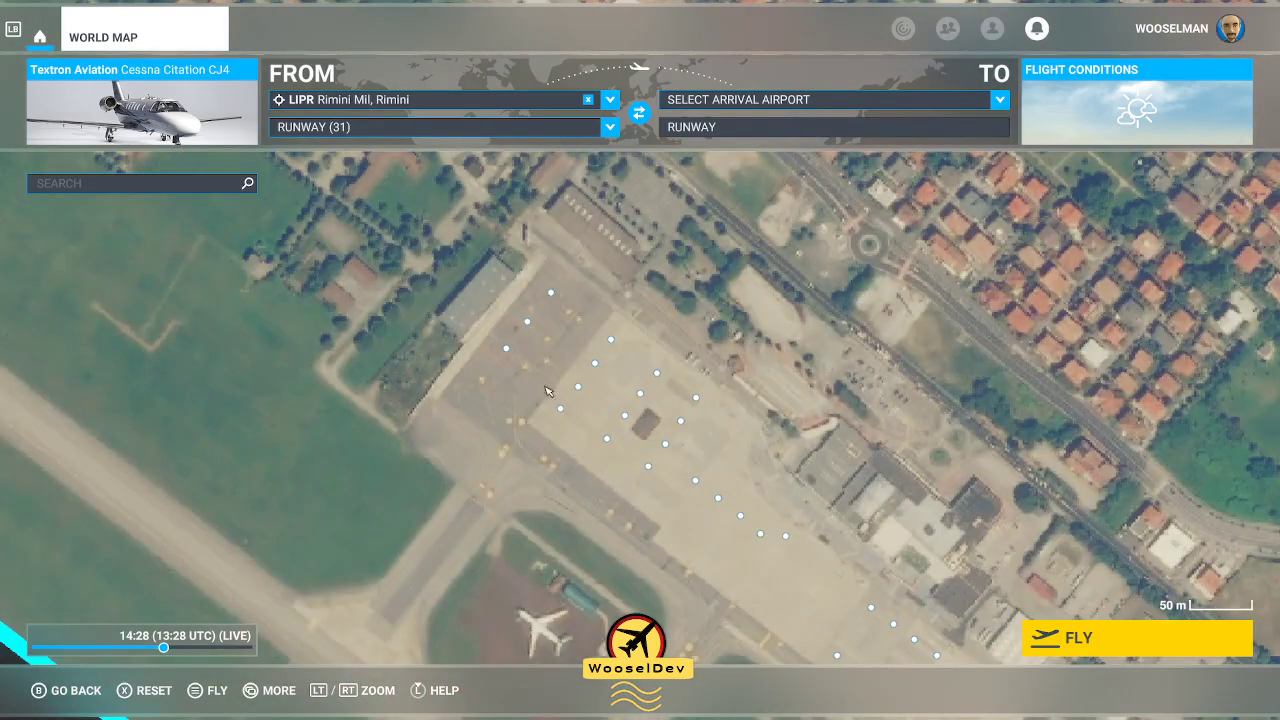
click(527, 321)
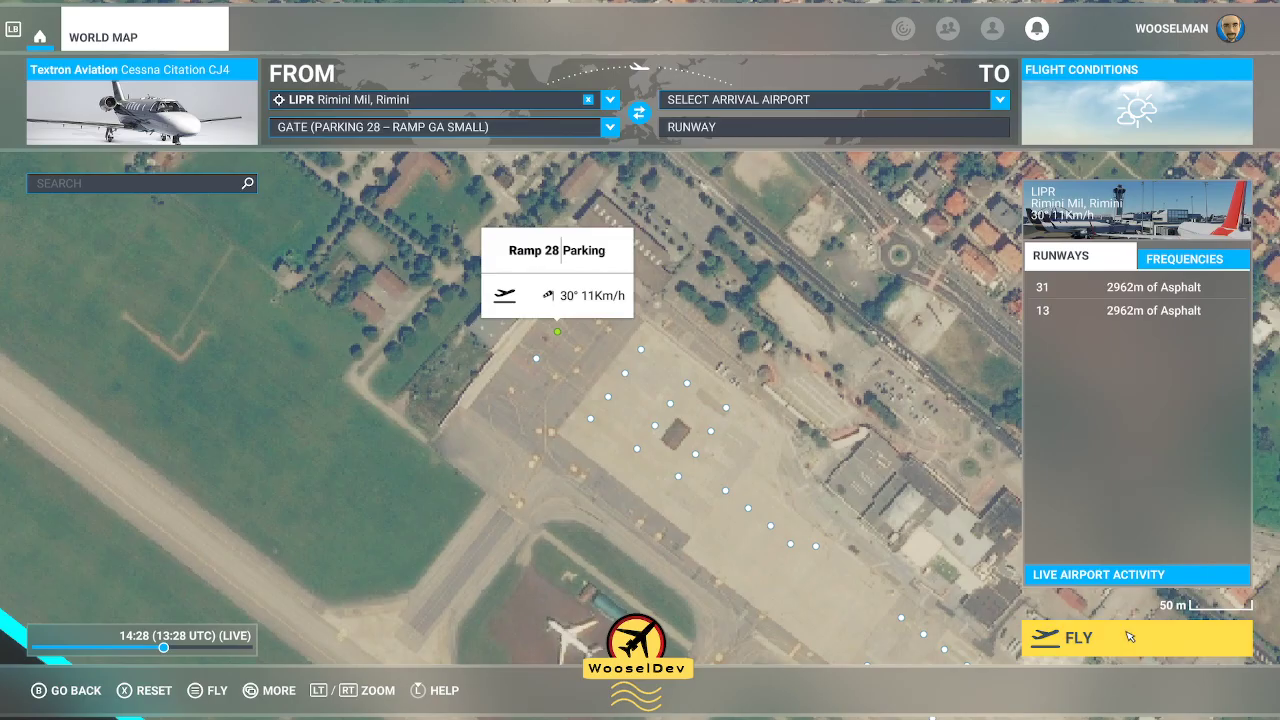
click(1135, 634)
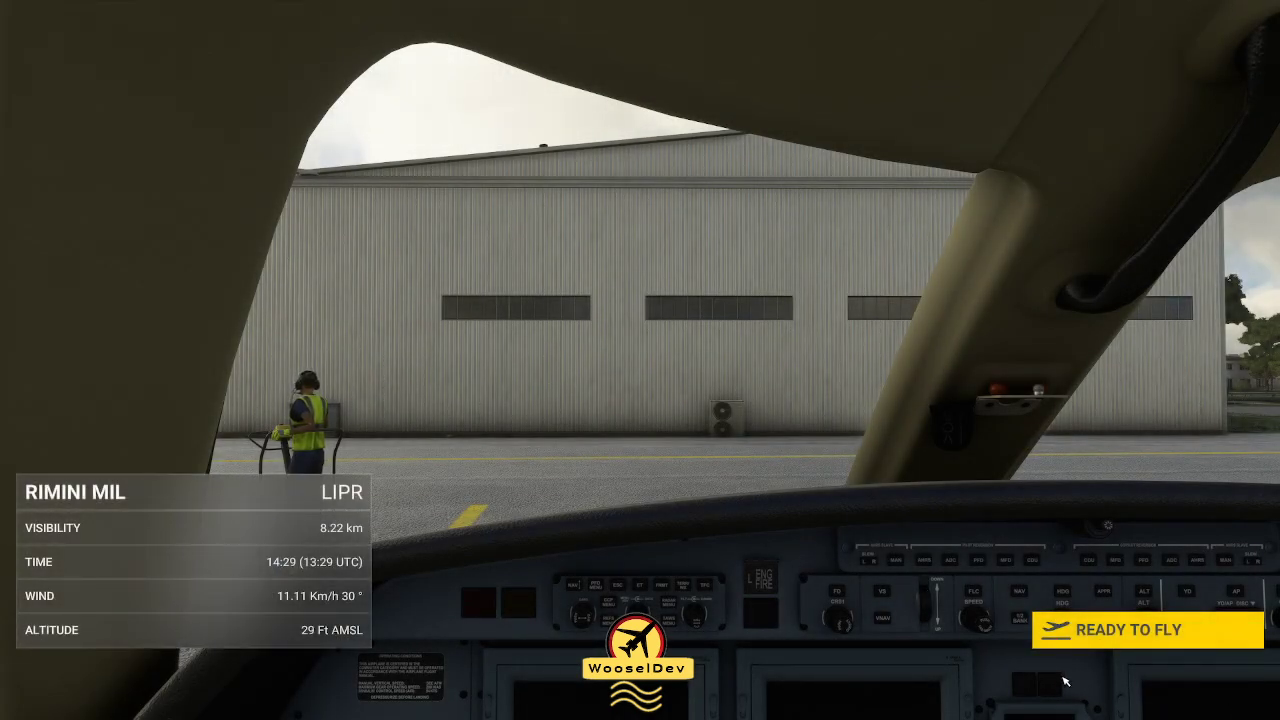
click(1063, 630)
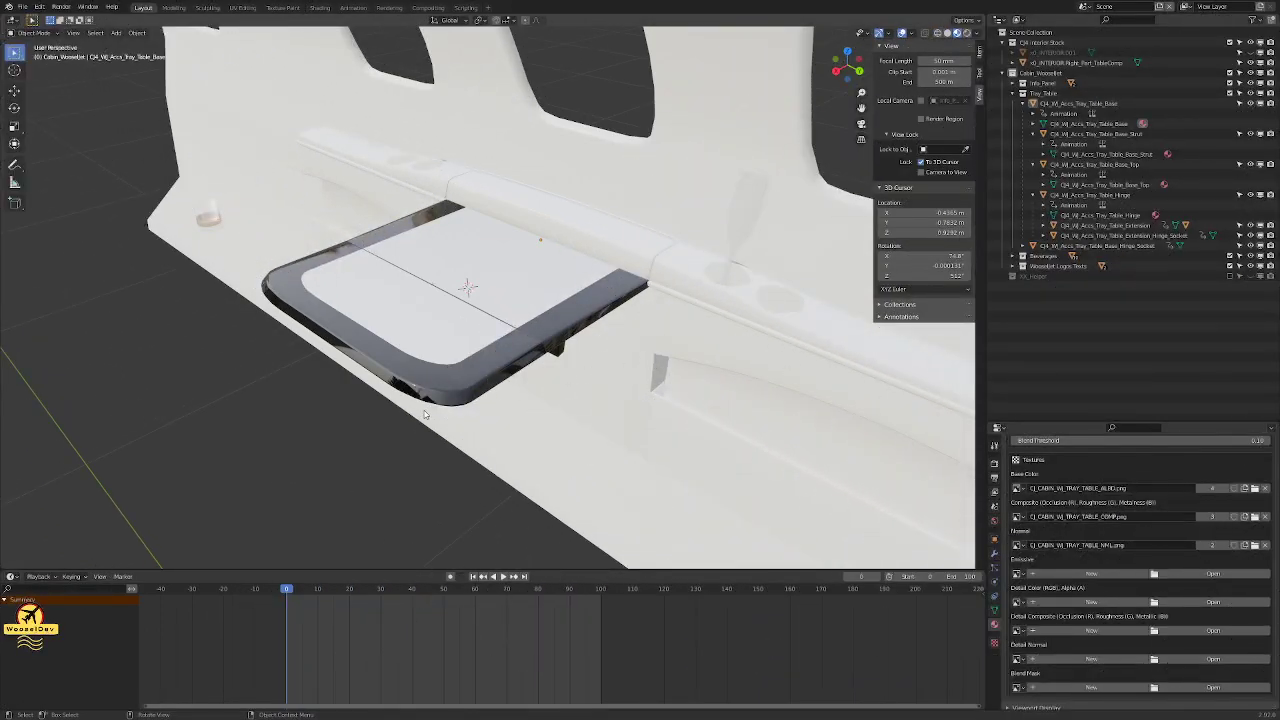
Switch to Blender and review the tray table base's material settings, from the textures and MSFS options back to the surface properties.
middle_drag(496, 440, 480, 400)
scroll(1135, 510, up, 3)
scroll(1135, 510, up, 4)
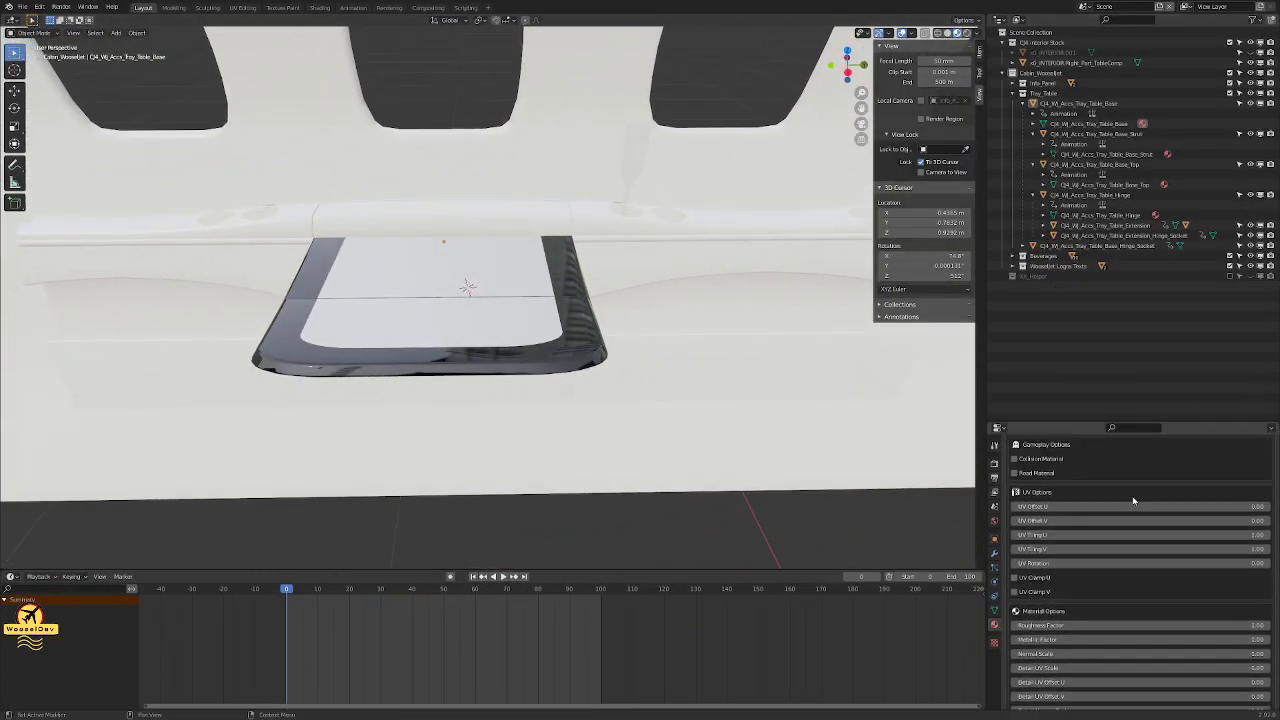
scroll(1133, 500, up, 8)
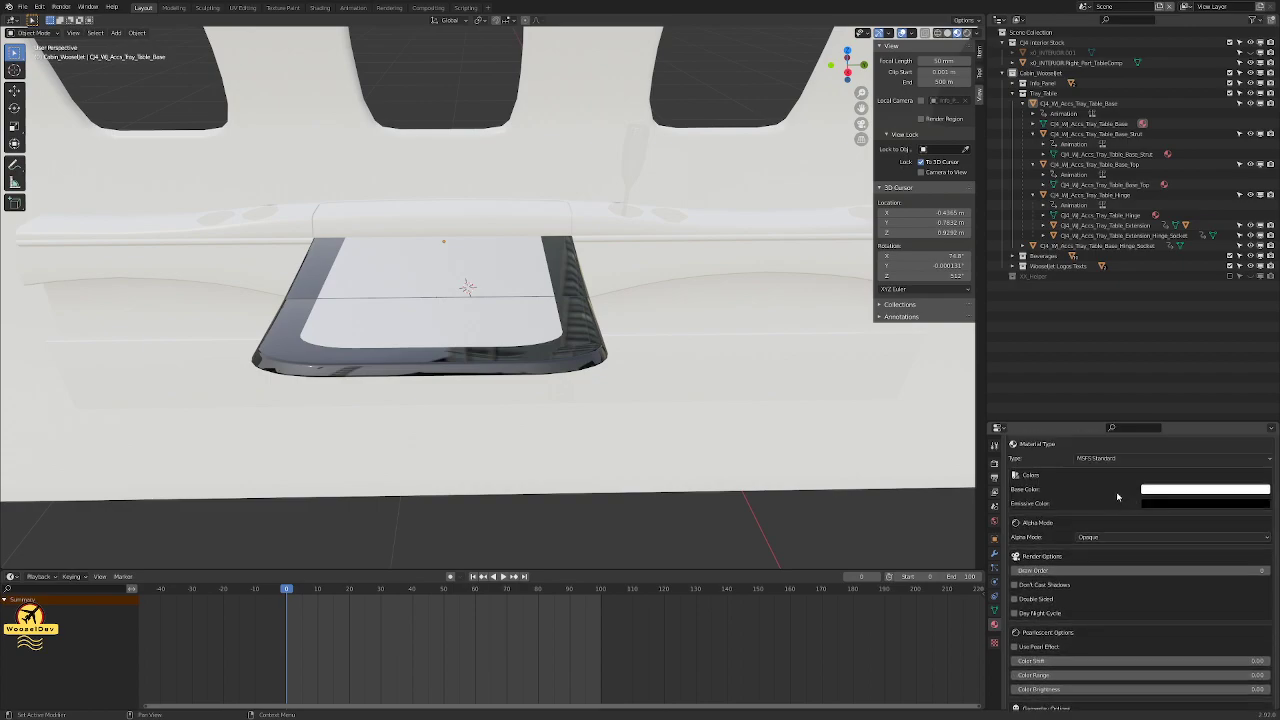
scroll(1117, 500, up, 1)
scroll(1116, 507, up, 5)
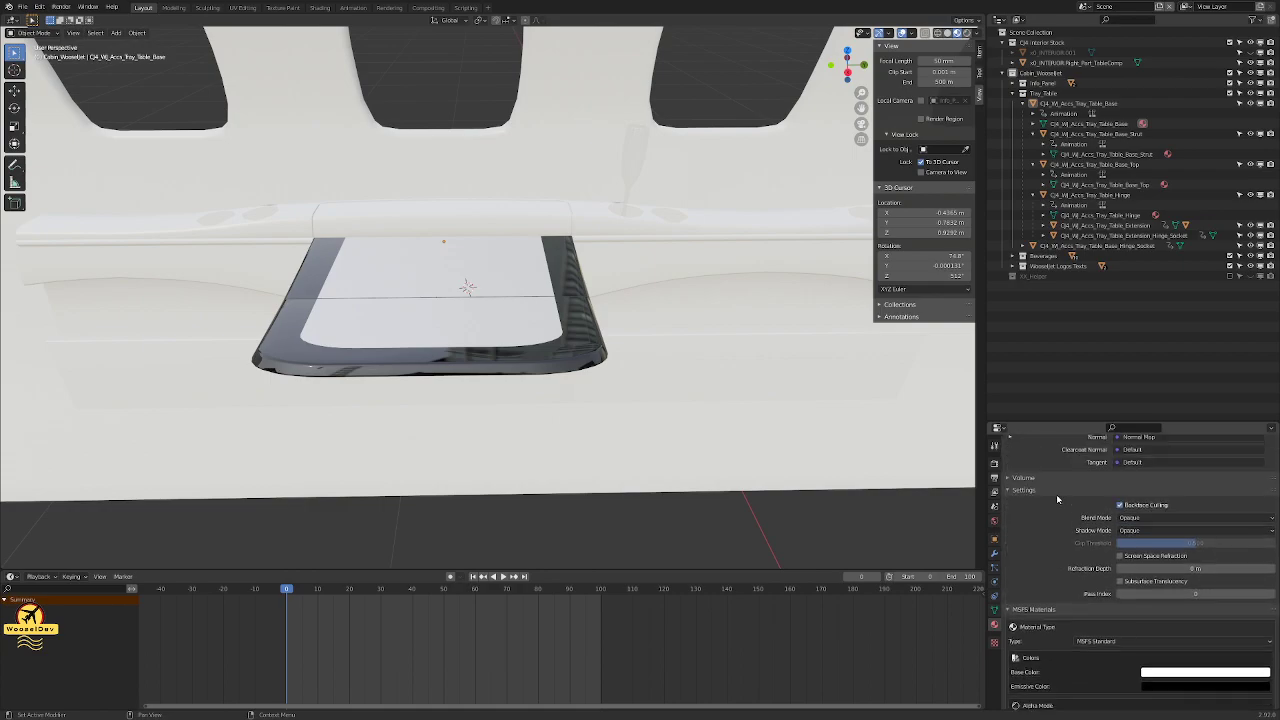
scroll(1056, 494, up, 4)
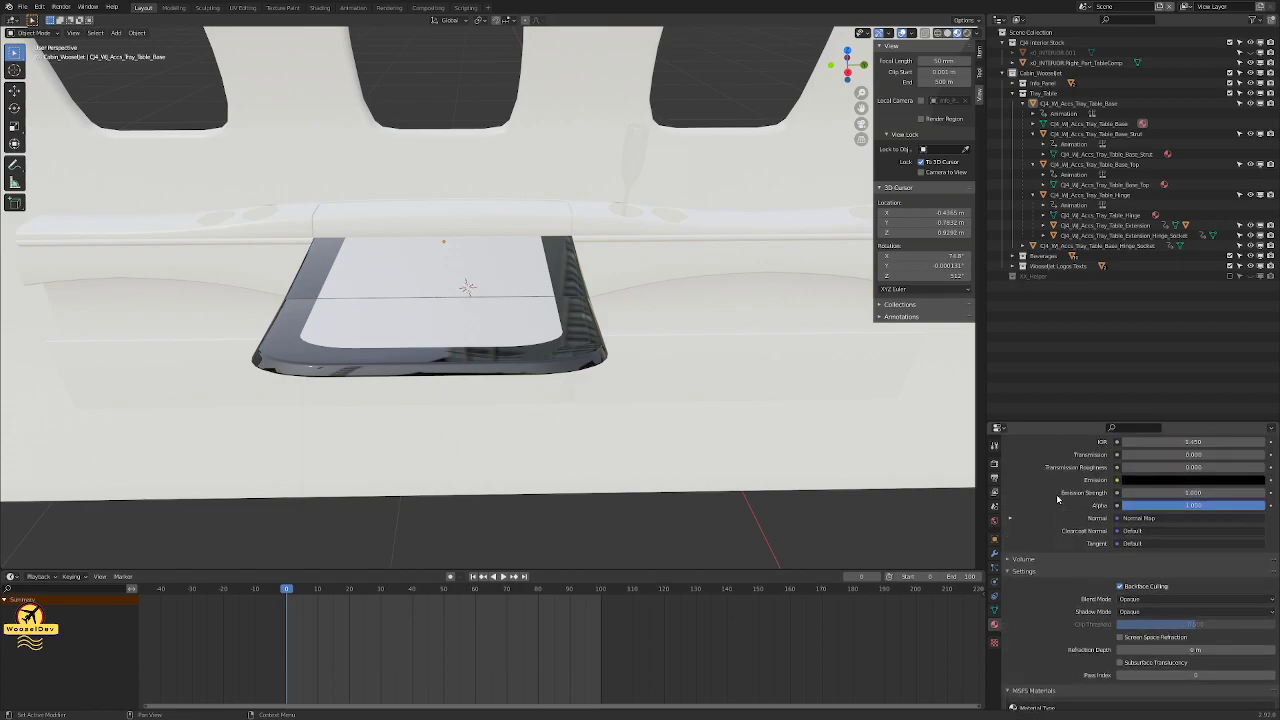
scroll(1056, 494, up, 1)
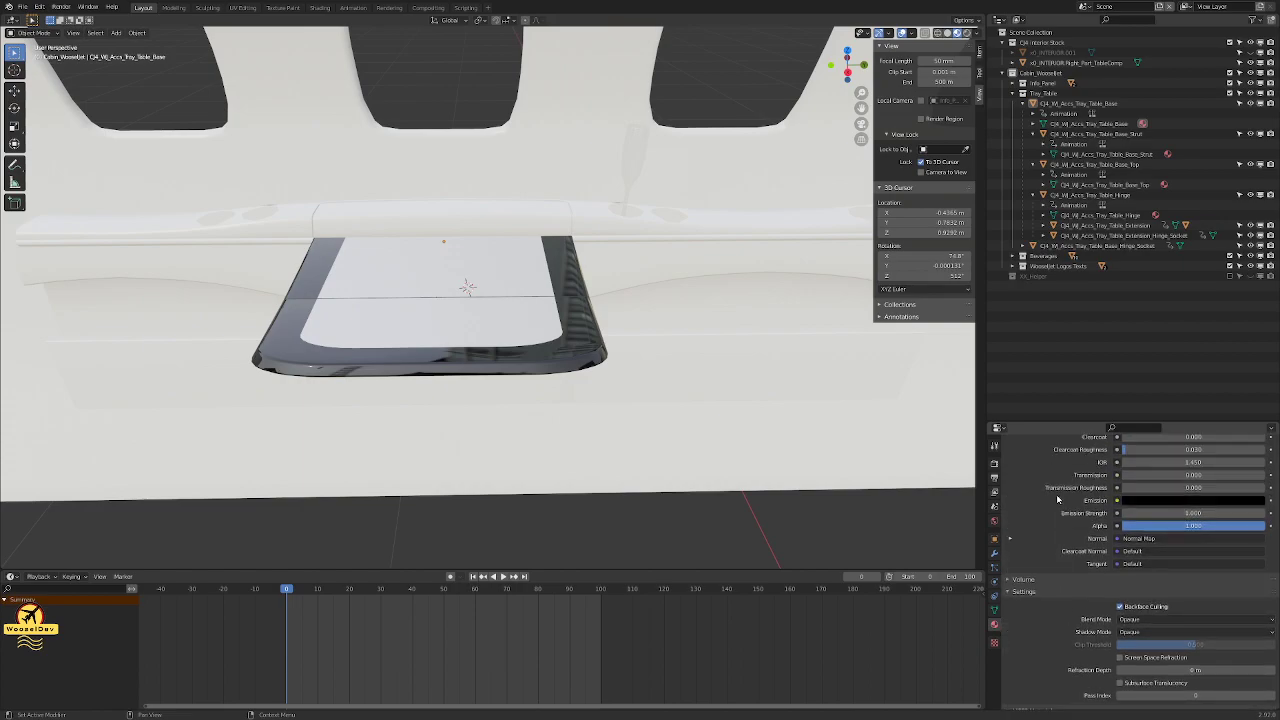
scroll(1045, 510, up, 1)
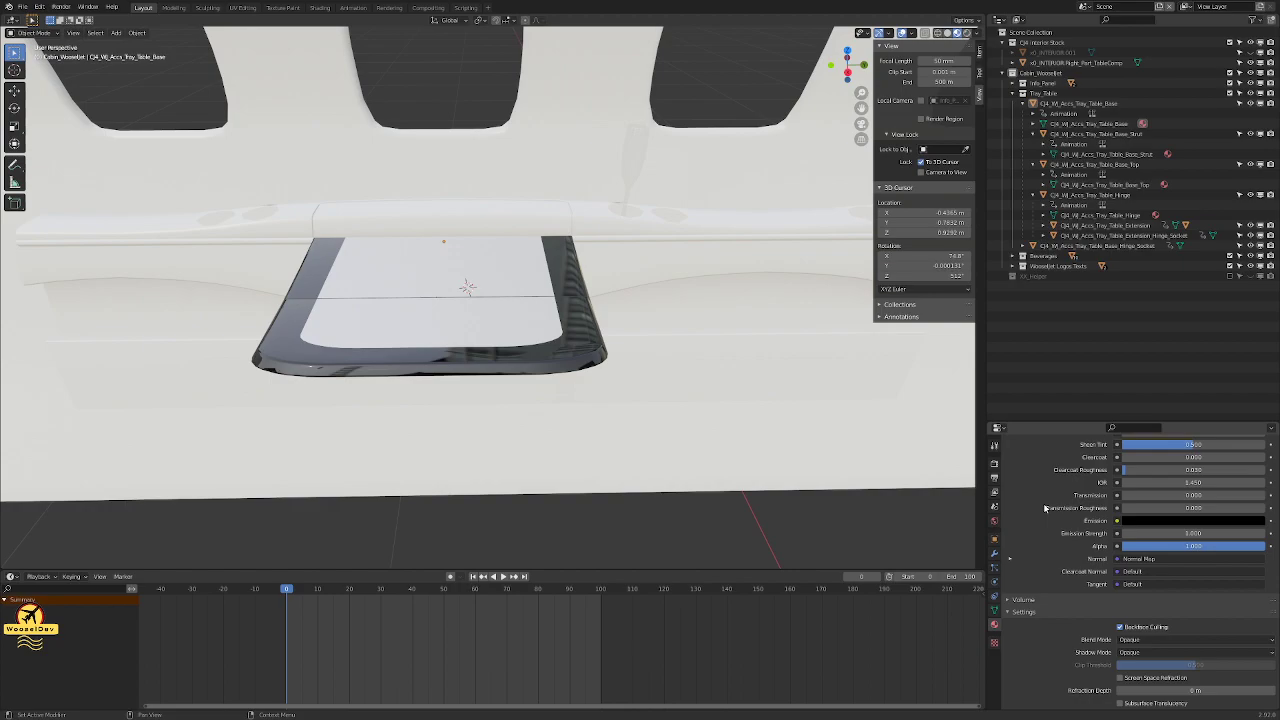
scroll(1045, 510, up, 9)
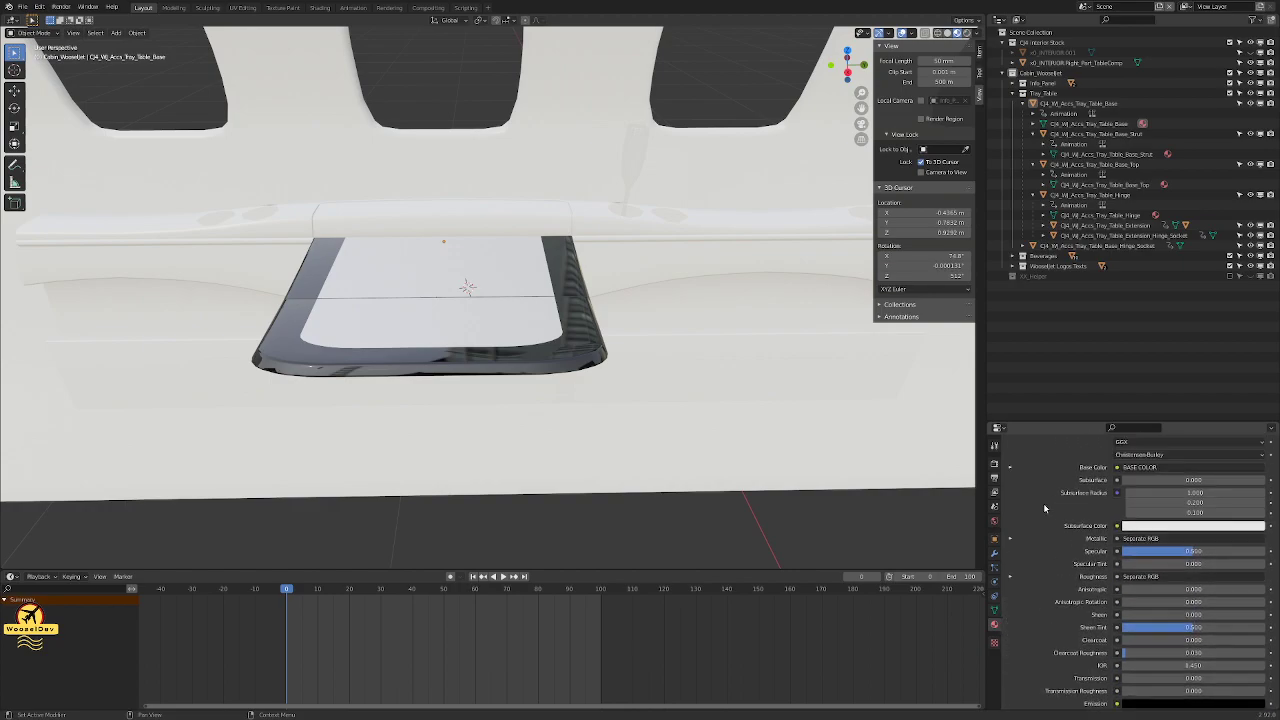
scroll(1044, 509, up, 4)
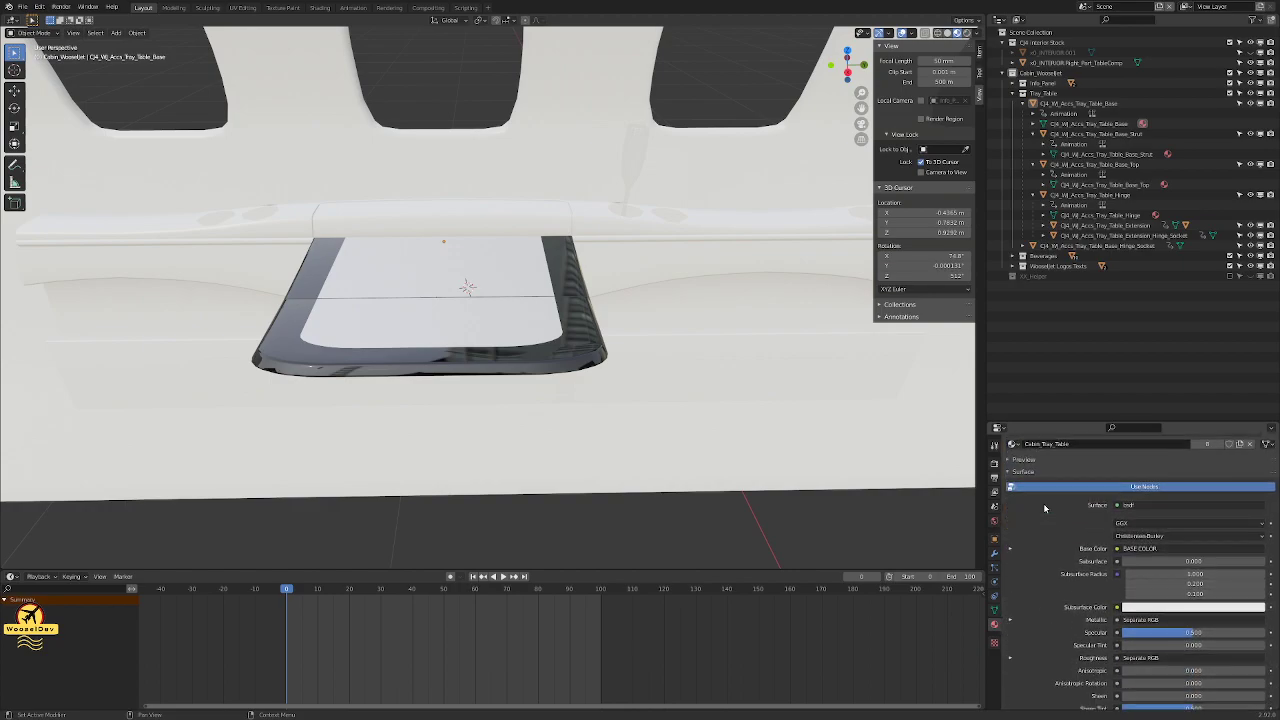
Set the clearcoat roughness of the Cabin_Tray_Table material to 0.068 and view the table's reflections from another angle.
scroll(1044, 509, down, 4)
scroll(1044, 509, down, 2)
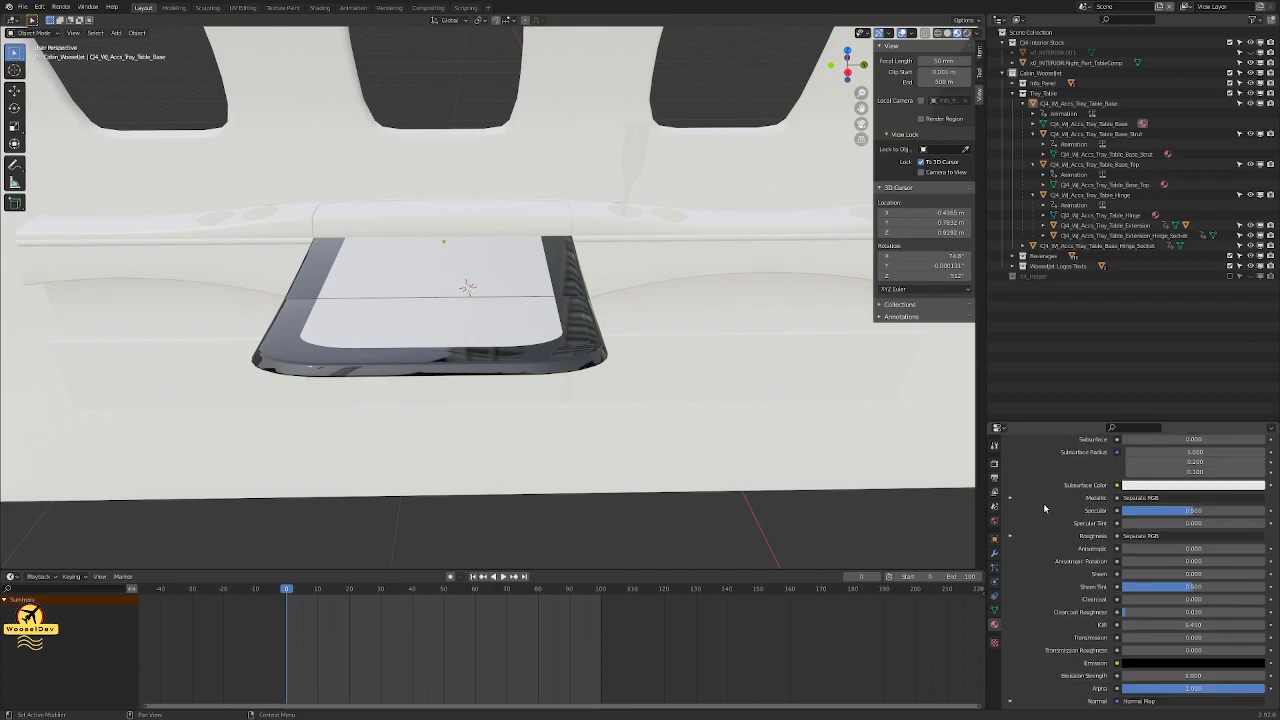
scroll(1044, 509, down, 1)
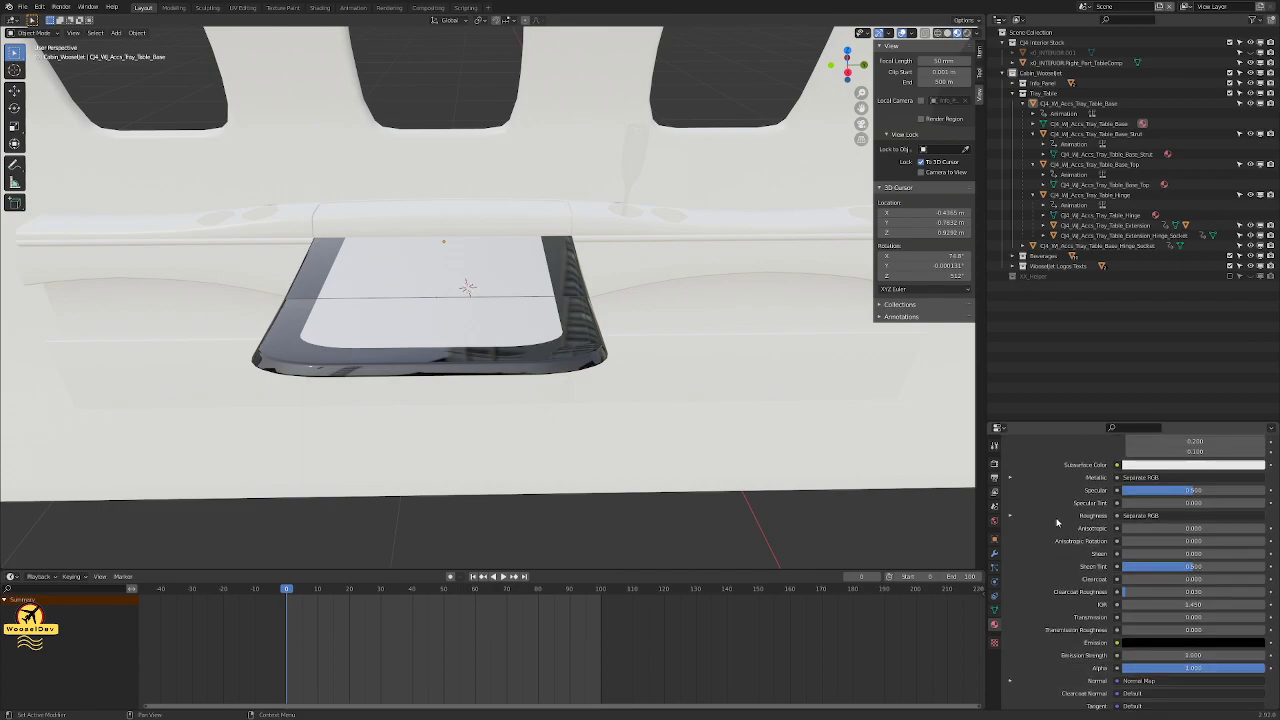
mouse_move(1126, 591)
mouse_down()
mouse_move(1264, 591)
mouse_move(1131, 591)
mouse_up()
scroll(1141, 607, down, 5)
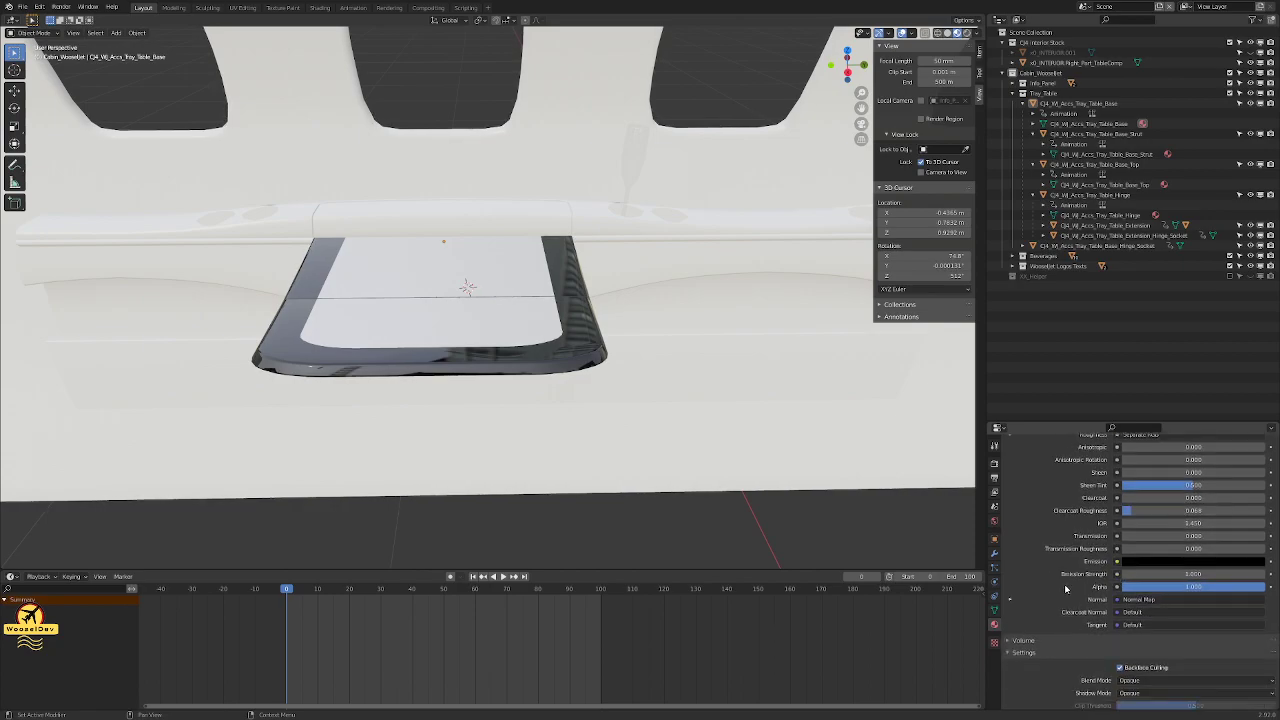
mouse_move(605, 418)
middle_down()
mouse_move(437, 398)
mouse_move(589, 414)
mouse_move(666, 403)
mouse_move(646, 417)
mouse_move(635, 402)
mouse_move(646, 394)
mouse_move(631, 403)
mouse_move(640, 355)
mouse_move(602, 416)
middle_up()
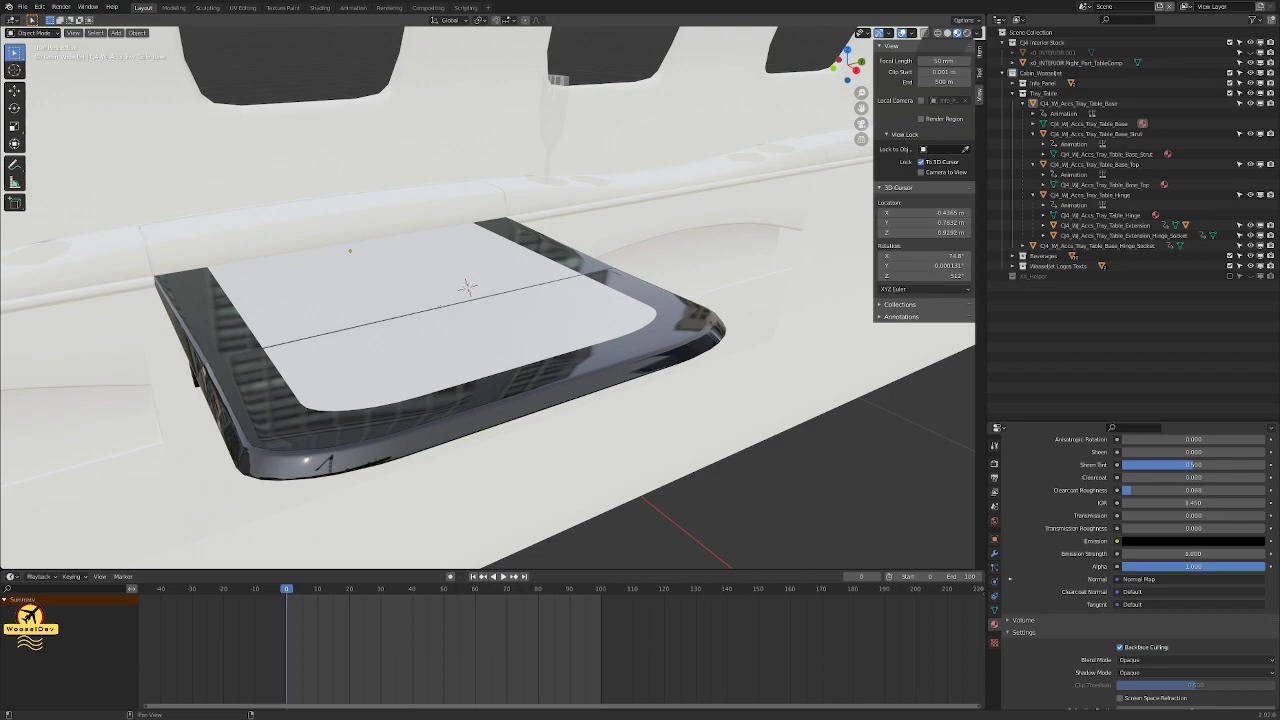
middle_drag(566, 270, 588, 243)
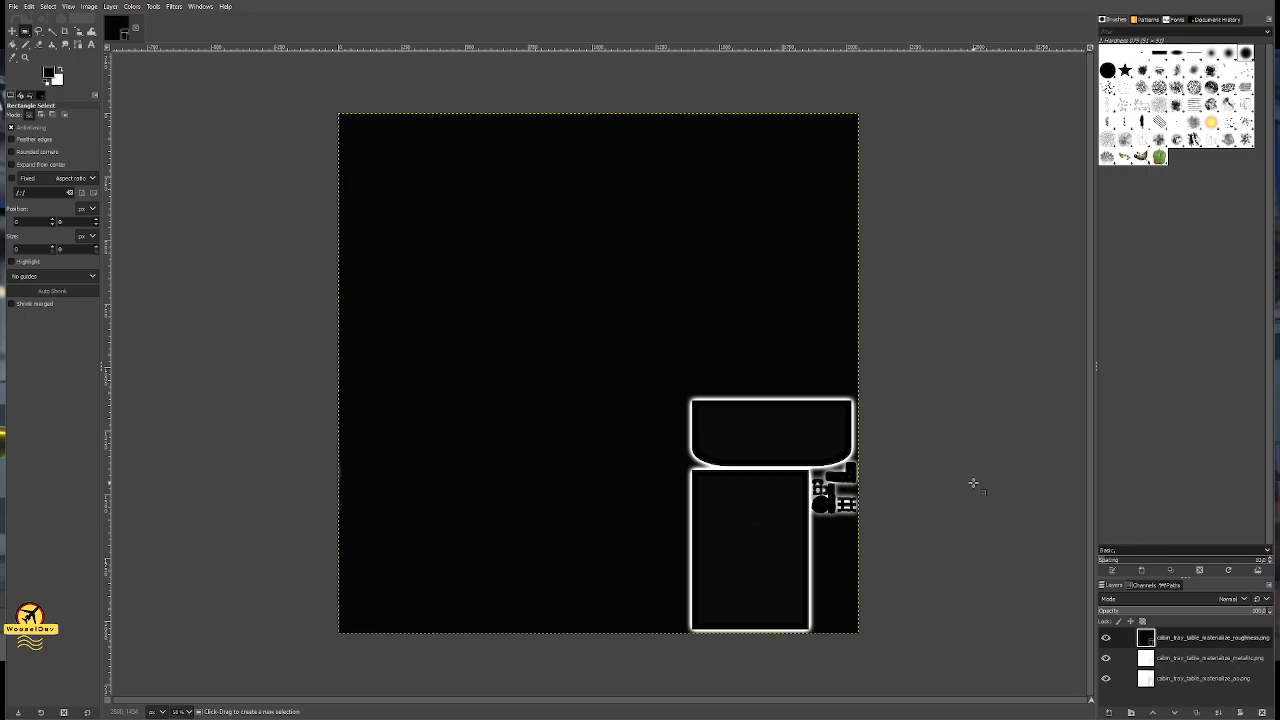
Switch to GIMP, widen the layers dock to show full layer names, and go through the roughness, metallic and AO layers.
mouse_move(946, 463)
middle_down()
mouse_move(931, 446)
mouse_move(934, 468)
middle_up()
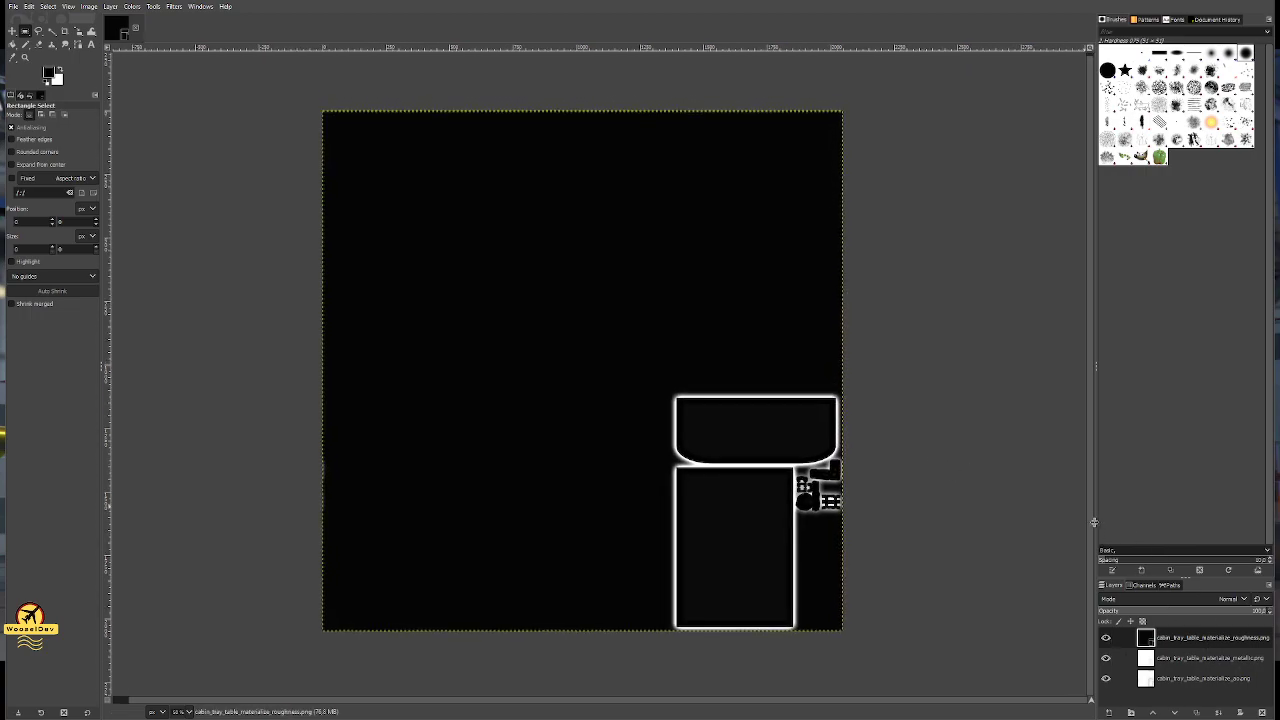
drag(1095, 524, 1029, 522)
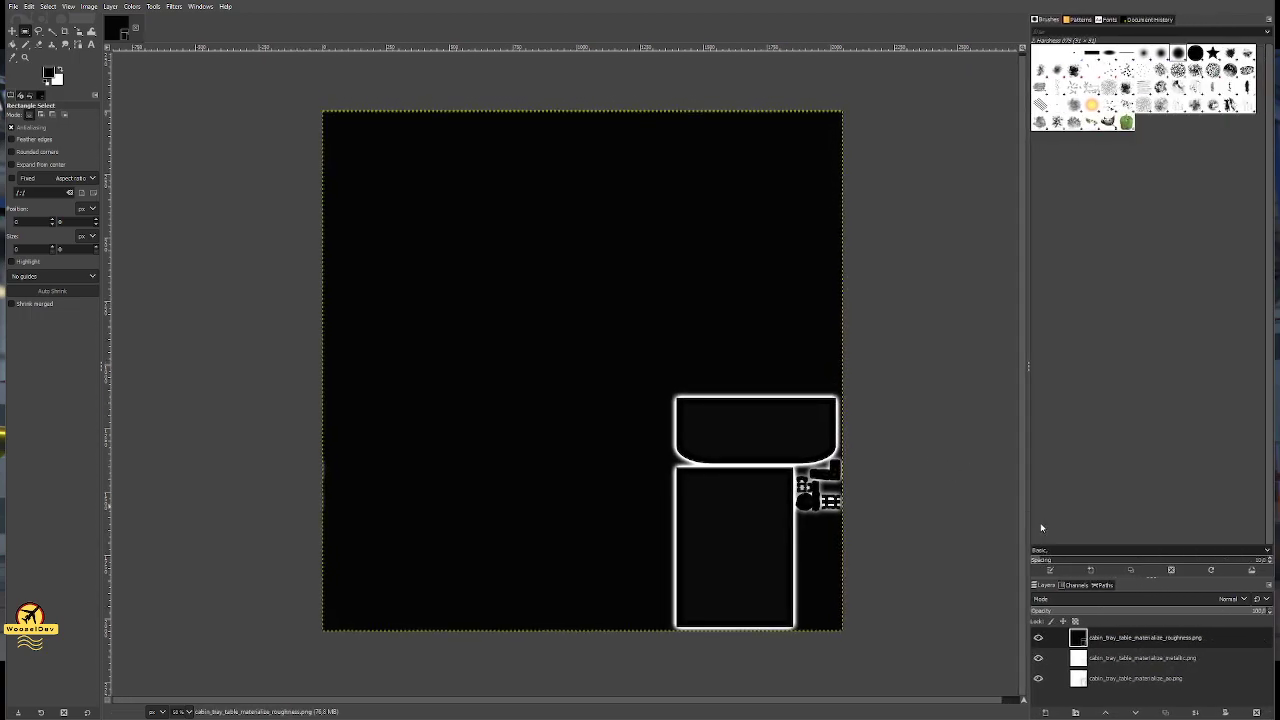
click(1164, 658)
click(1171, 687)
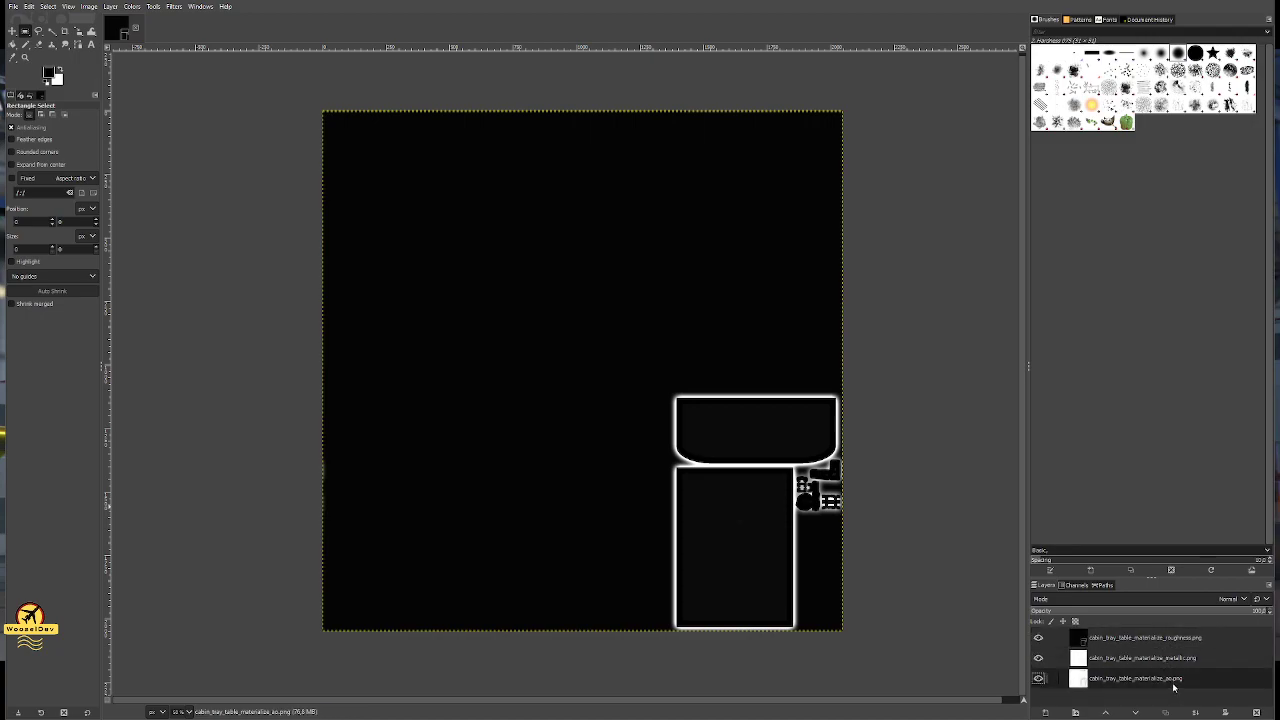
click(1167, 666)
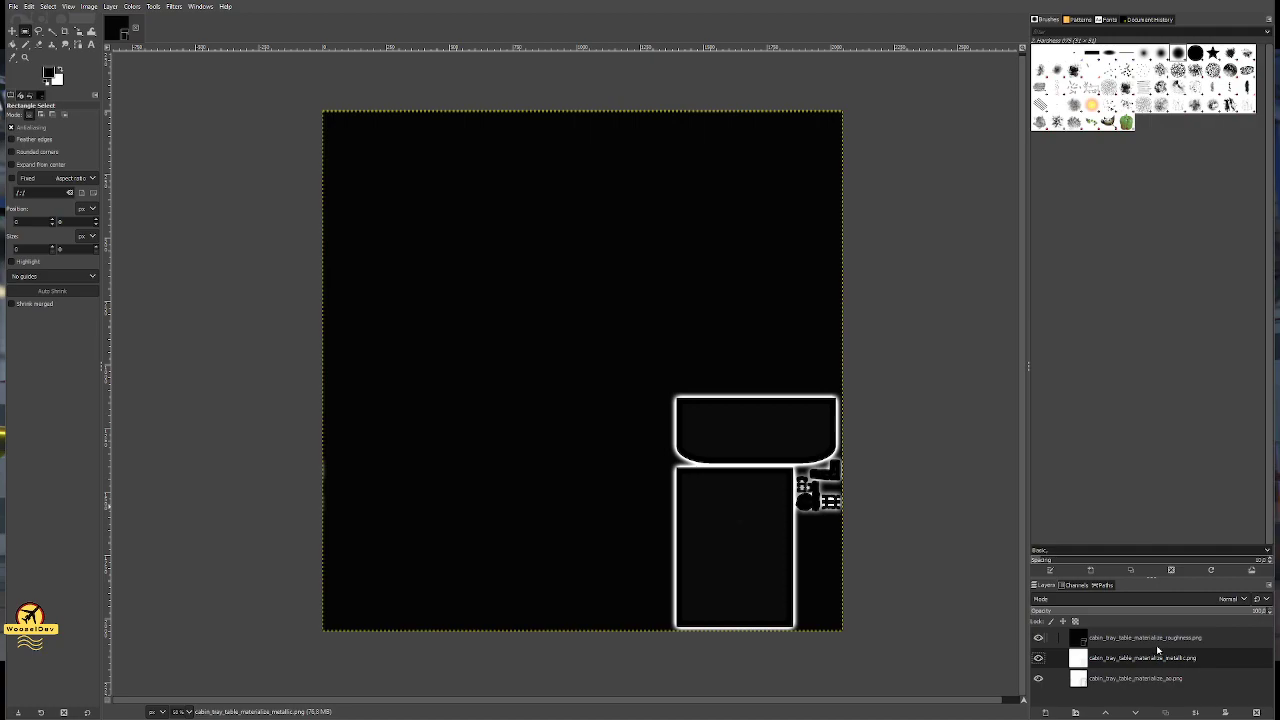
click(1157, 645)
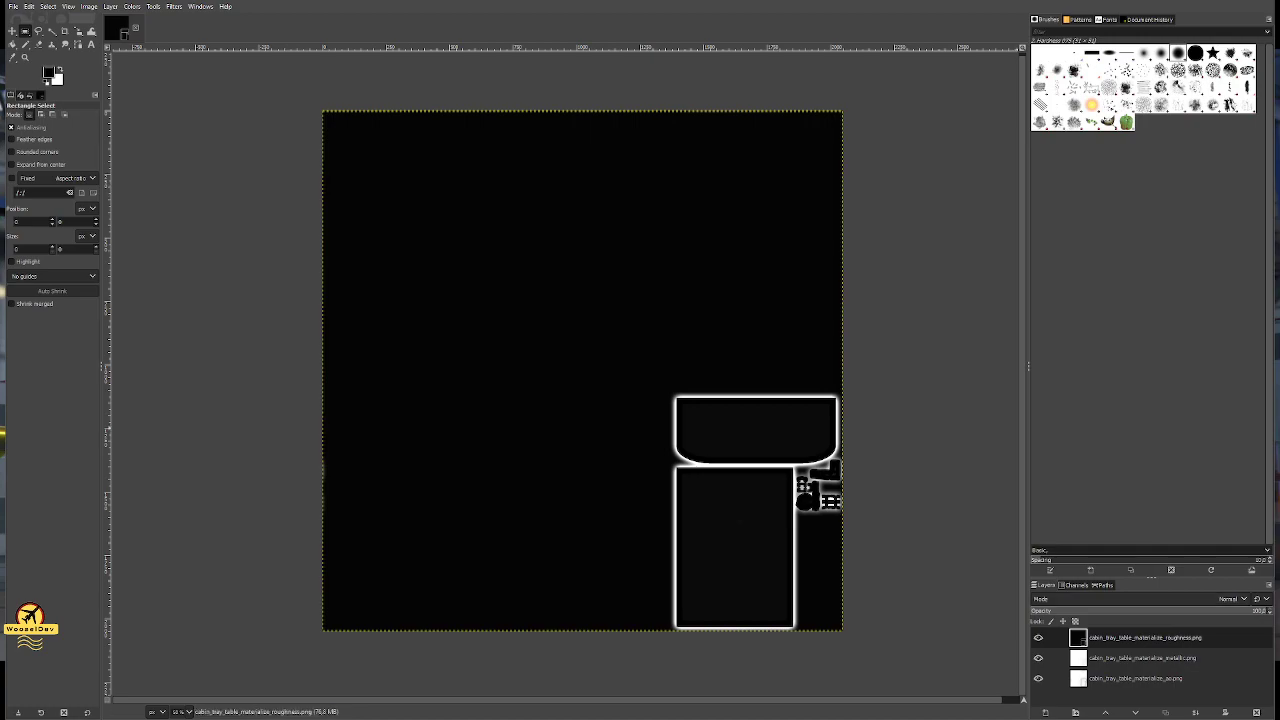
Temporarily hide the roughness layer to view the metallic layer beneath it, and show the roughness layer again.
click(1140, 658)
click(1038, 637)
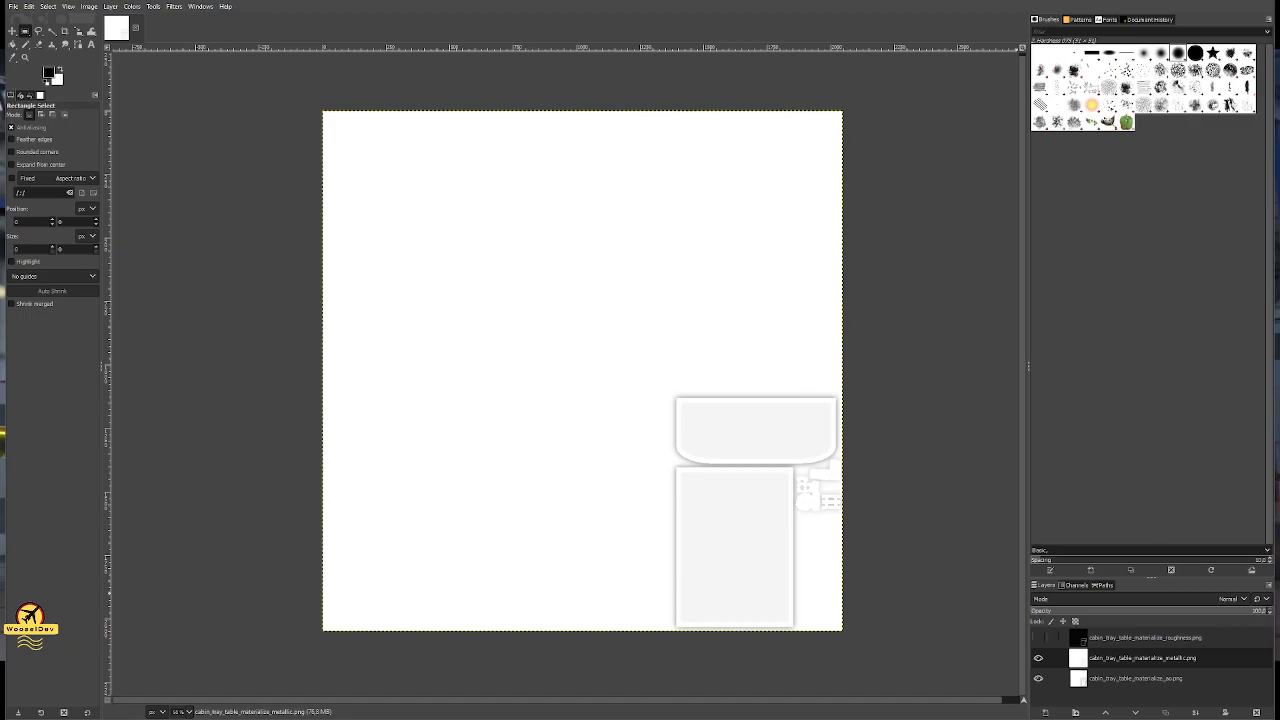
key(Page_Up)
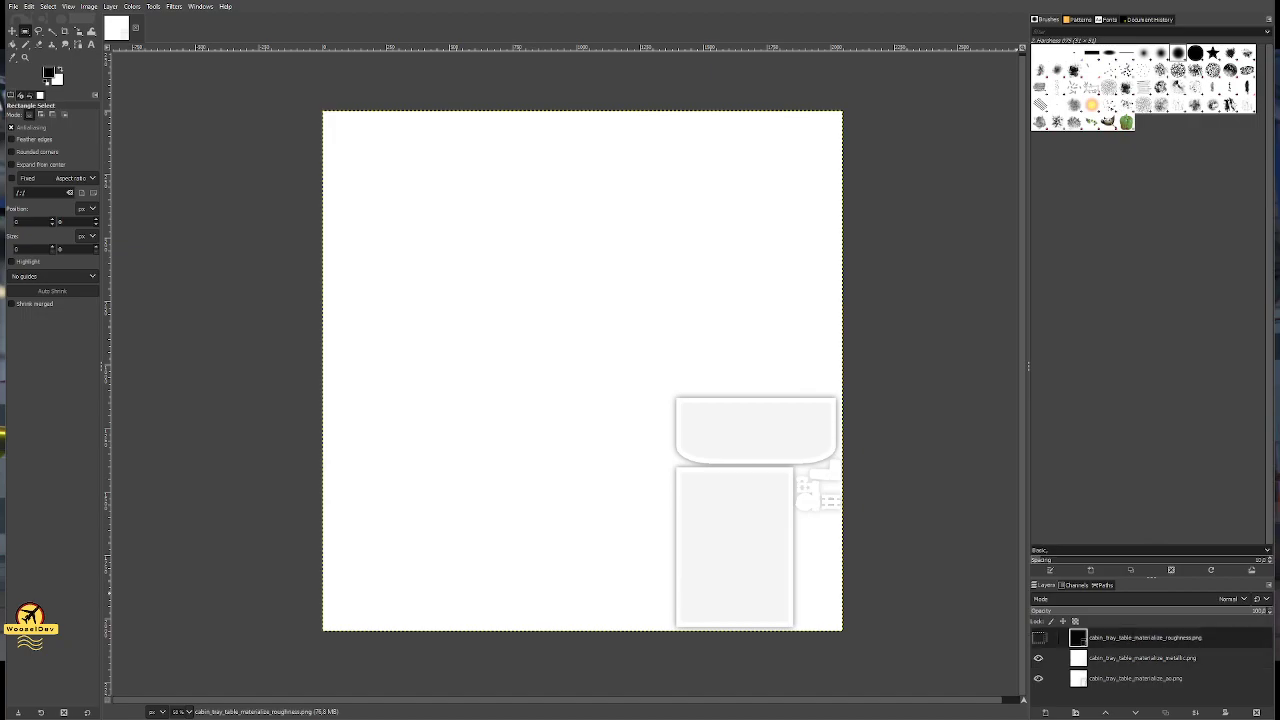
click(1038, 637)
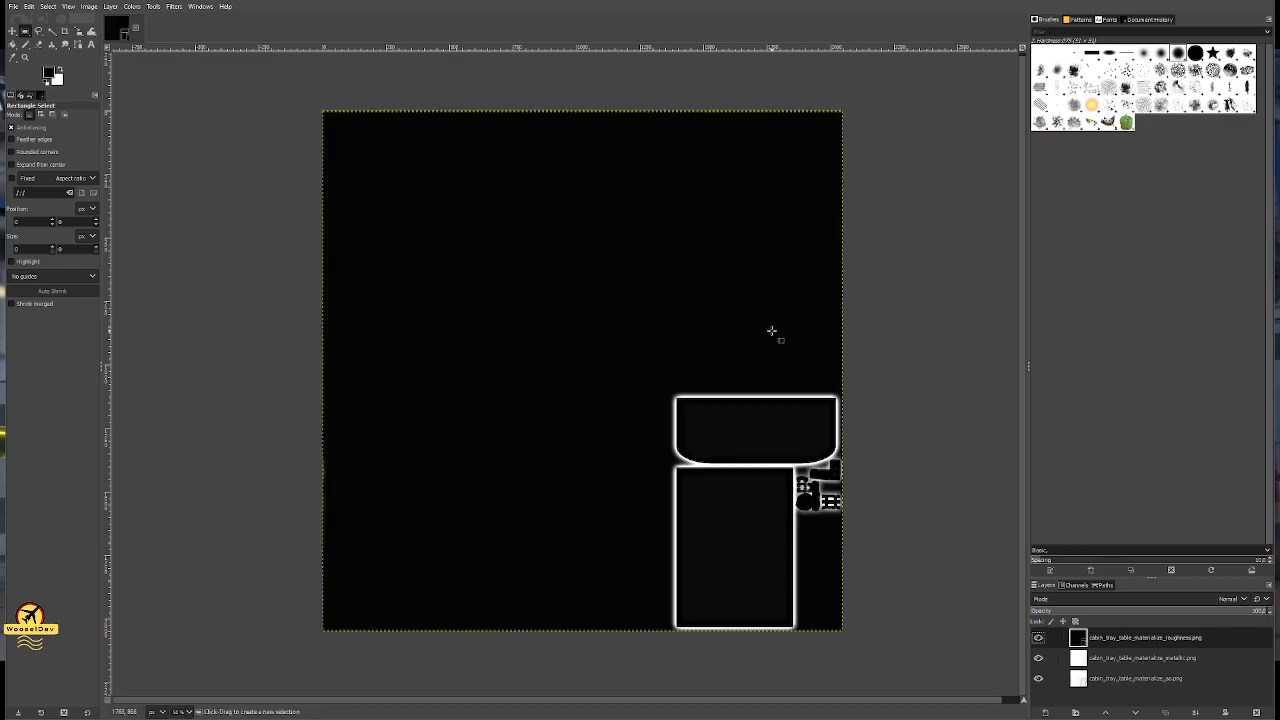
Examine the tray table outlines and small hinge parts on the roughness map up close.
ctrl+scroll(840, 420, up, 3)
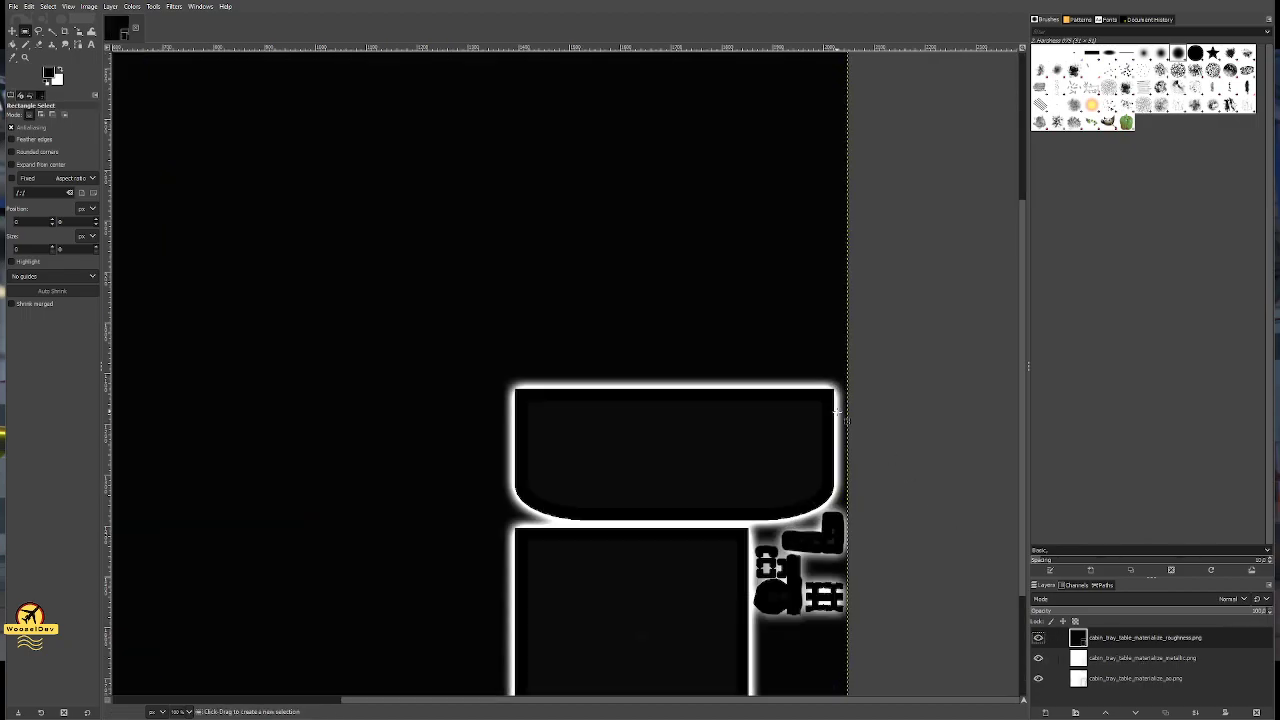
ctrl+scroll(637, 395, down, 2)
ctrl+scroll(637, 395, down, 3)
ctrl+scroll(600, 390, up, 4)
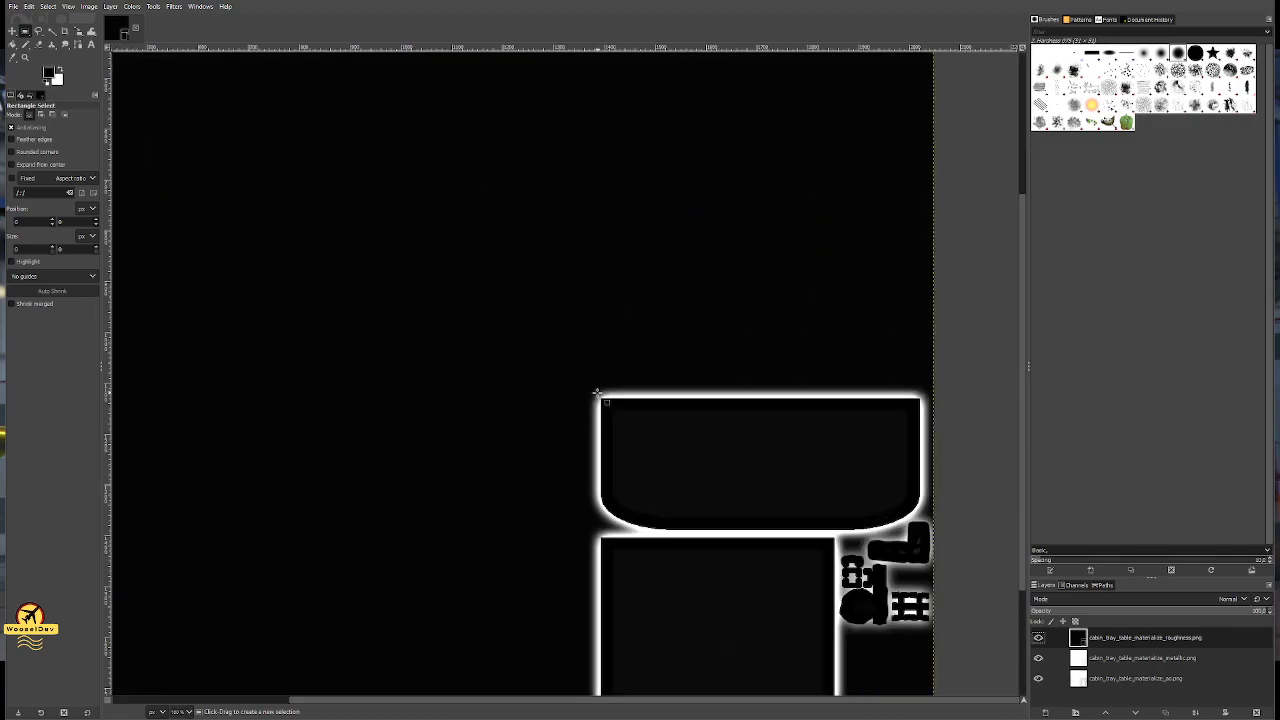
ctrl+scroll(590, 385, down, 2)
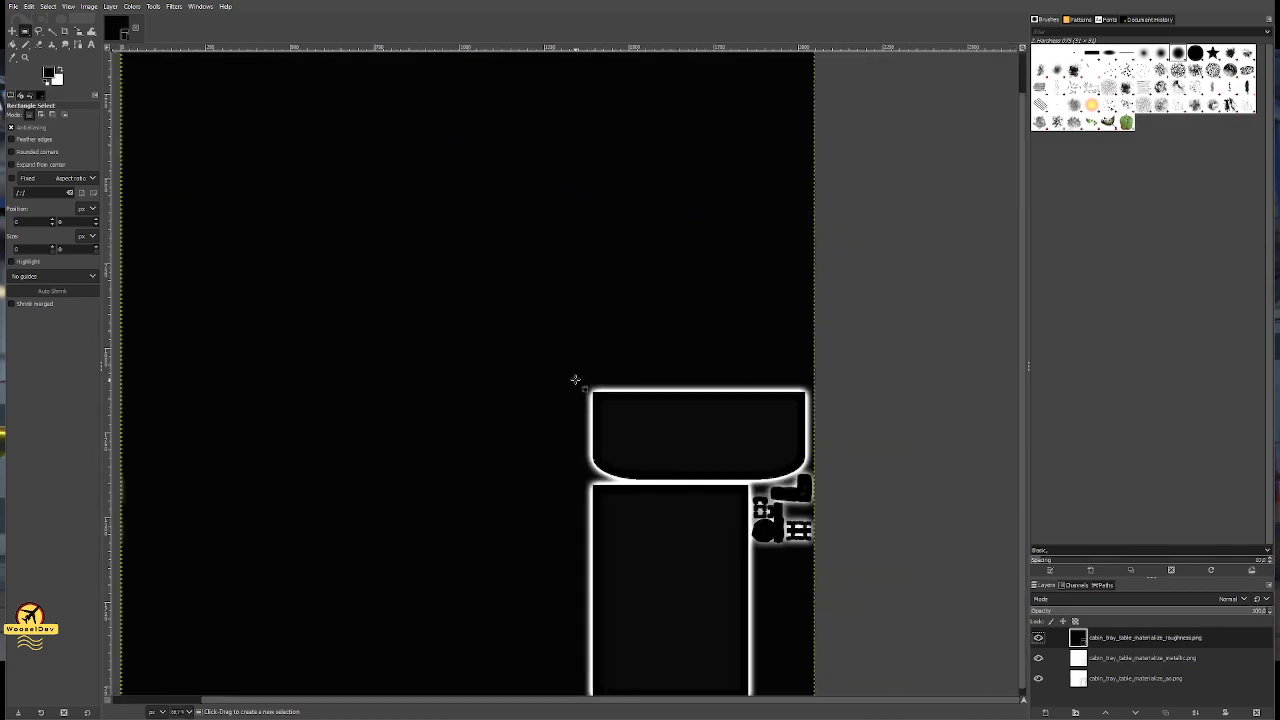
ctrl+scroll(575, 375, up, 1)
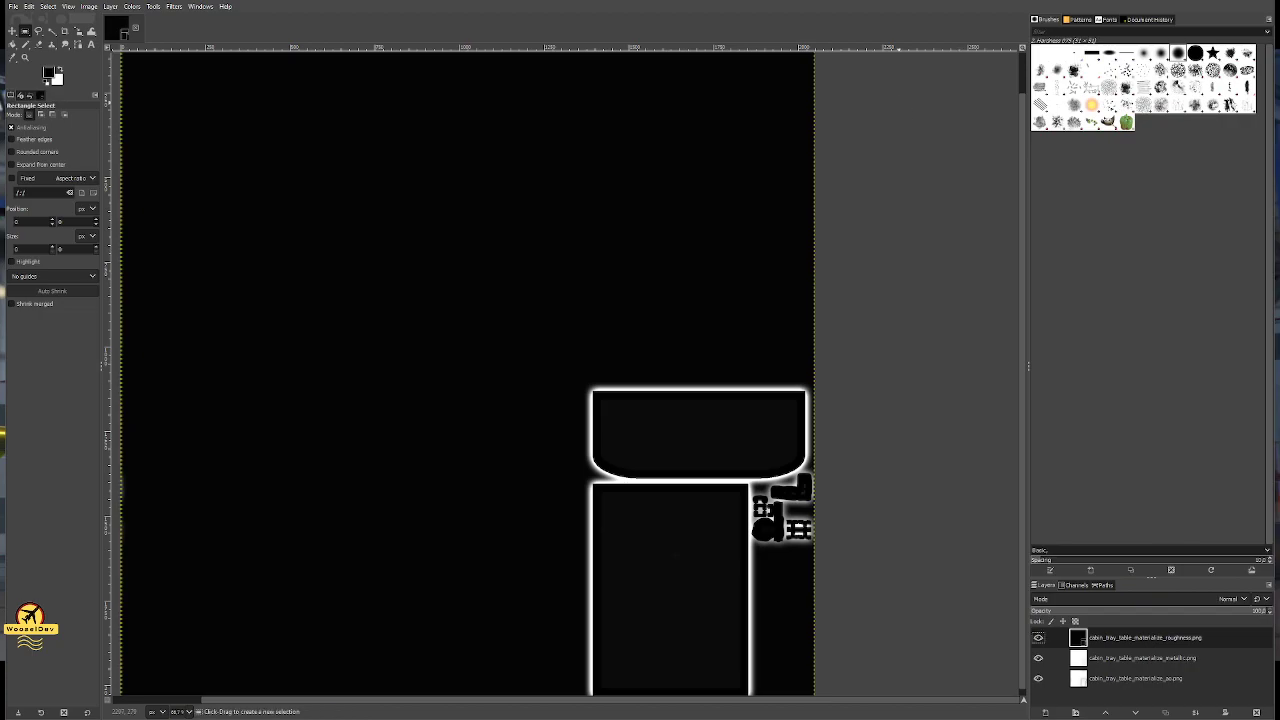
Hide the roughness layer and darken the metallic layer from white to mid grey with Brightness-Contrast.
click(1060, 657)
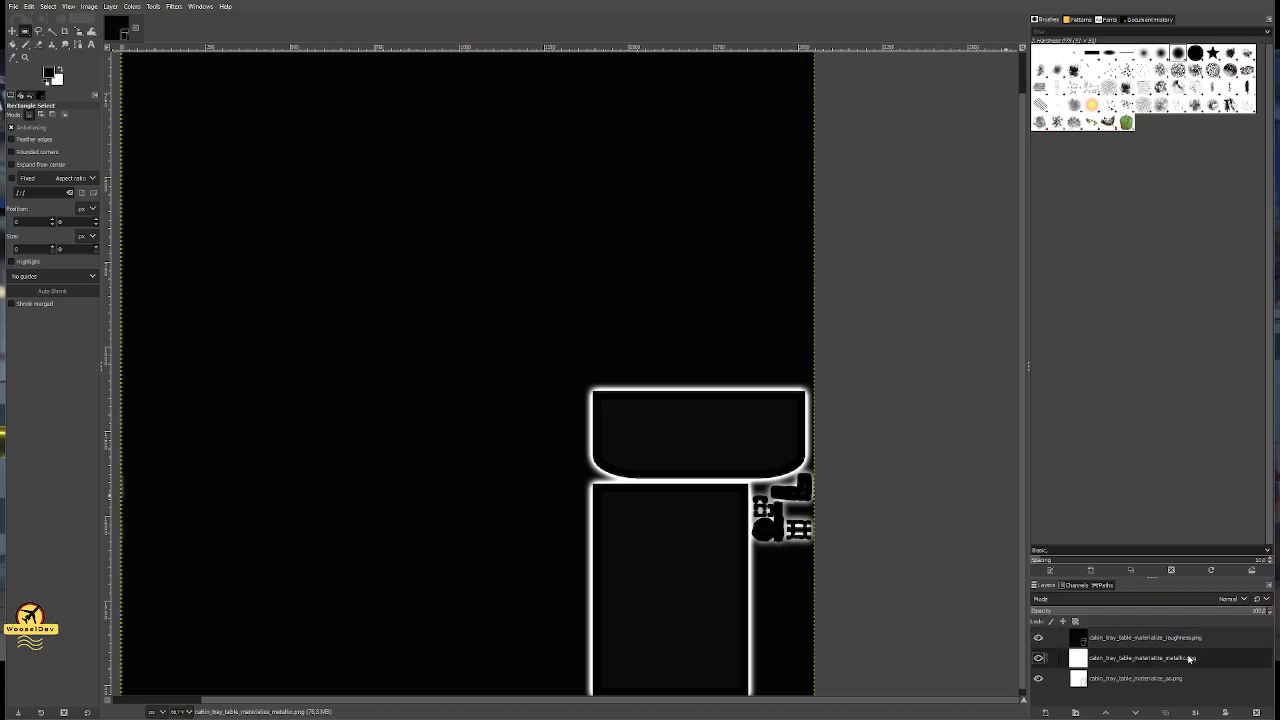
click(1037, 638)
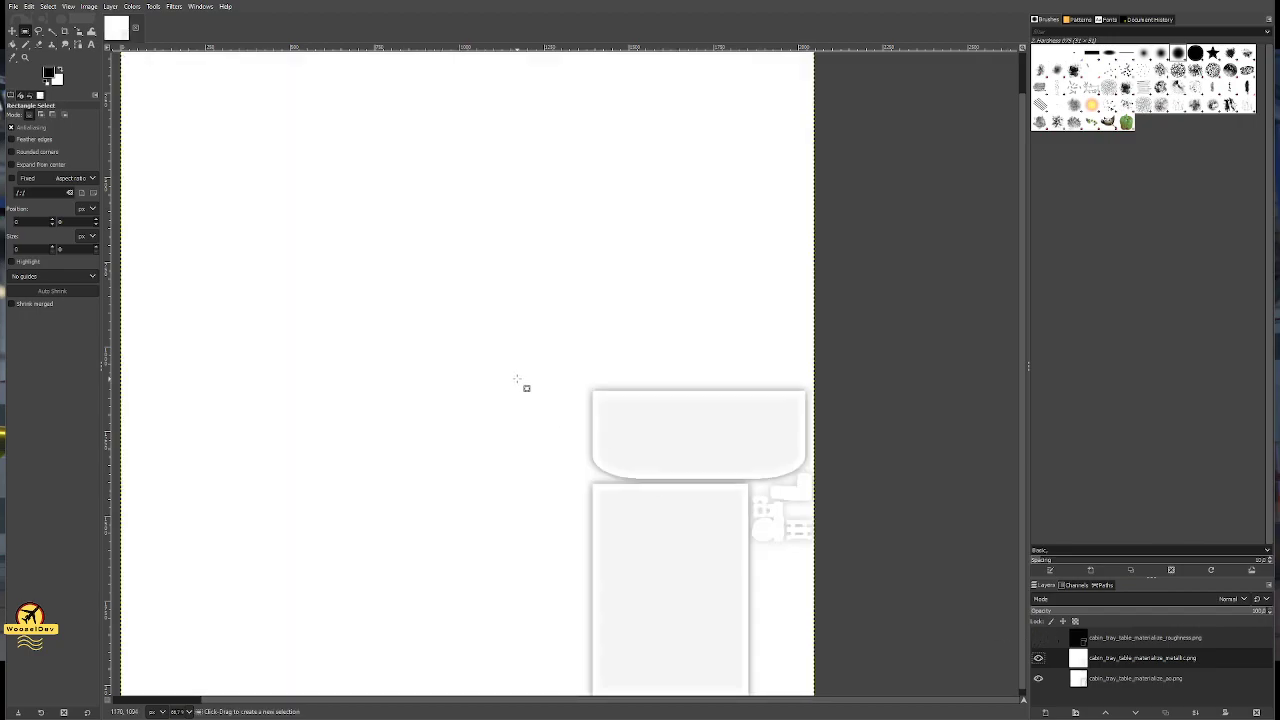
ctrl+scroll(518, 371, down, 1)
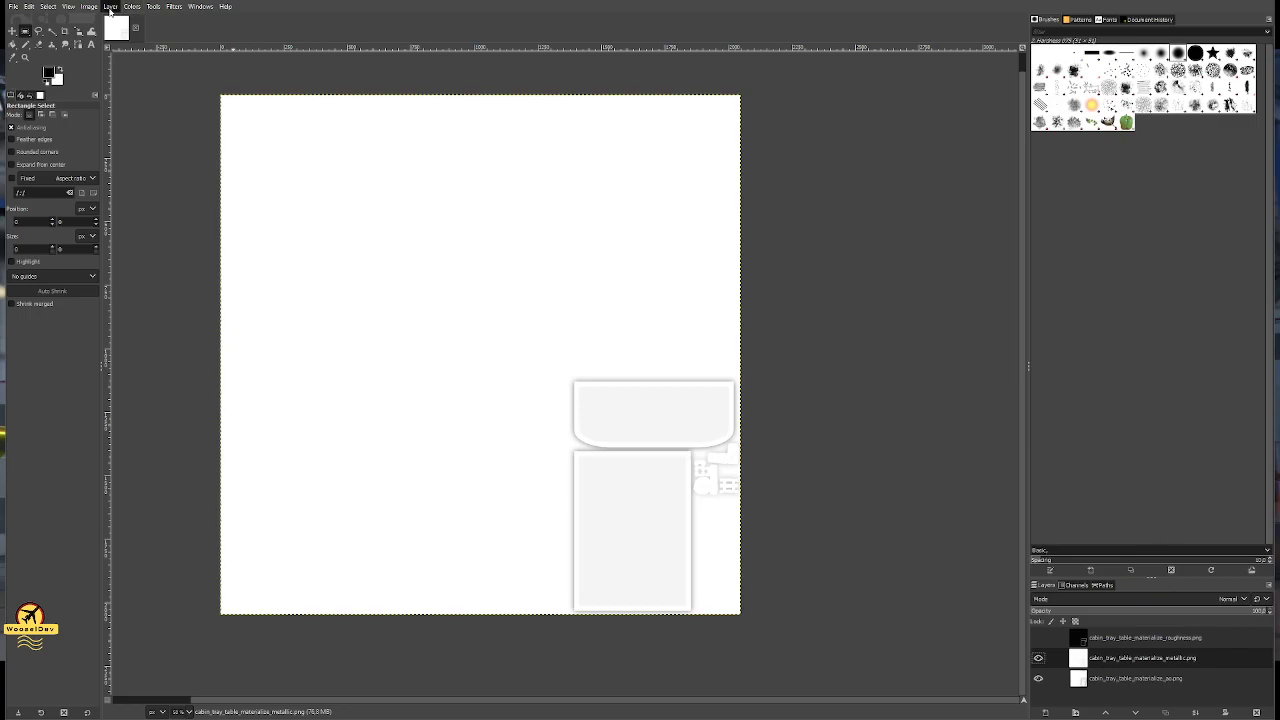
click(127, 8)
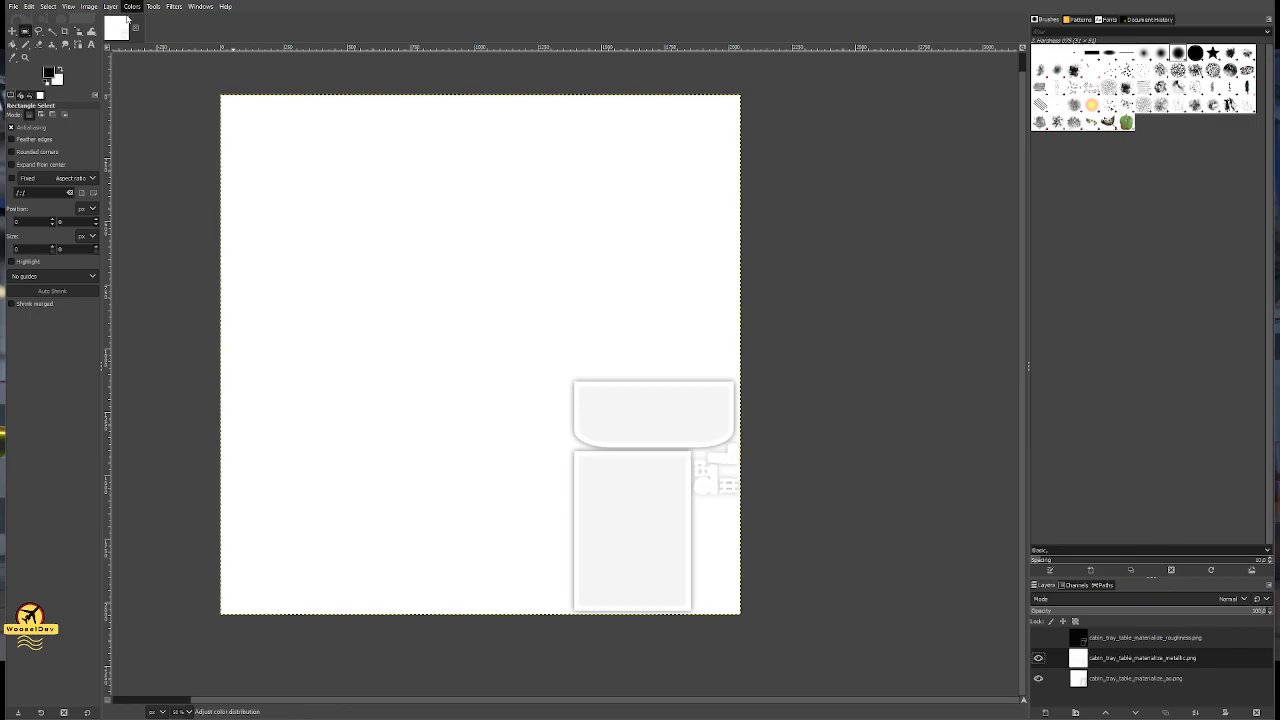
click(157, 102)
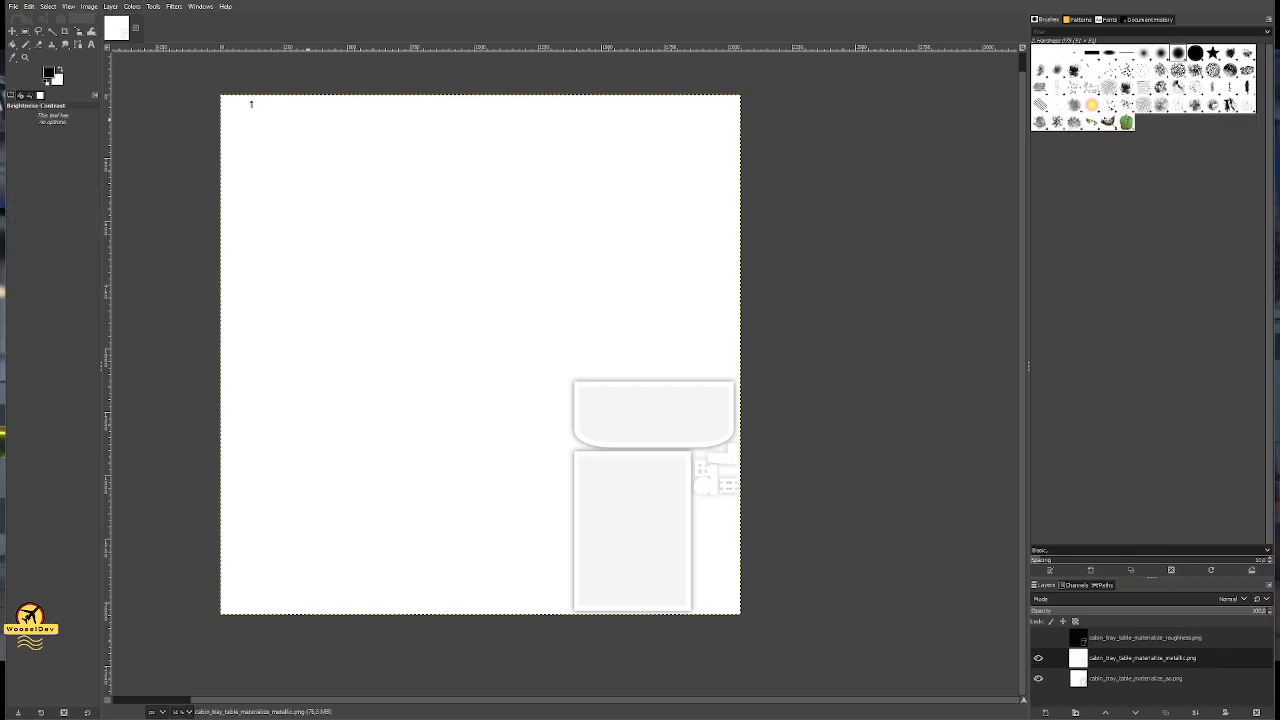
drag(201, 99, 112, 103)
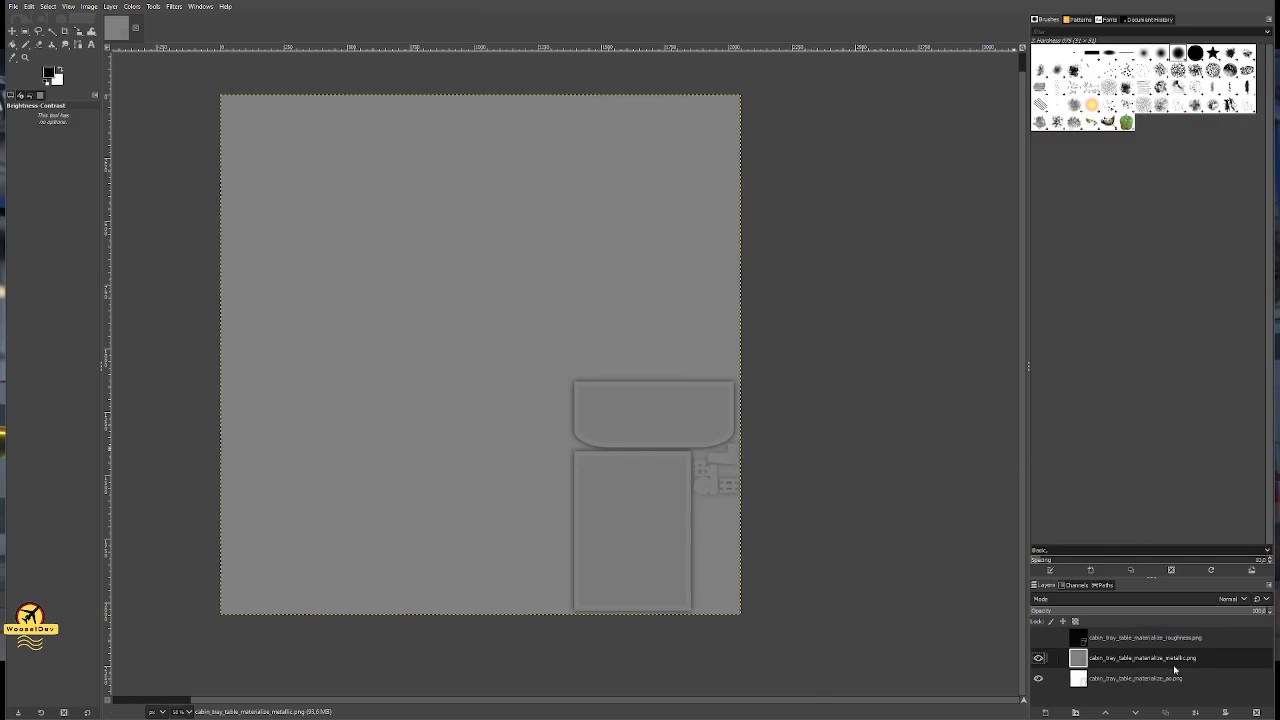
Compare against the roughness layer, hide it again, and darken the metallic layer further to dark grey with Brightness-Contrast.
click(1145, 637)
click(1038, 637)
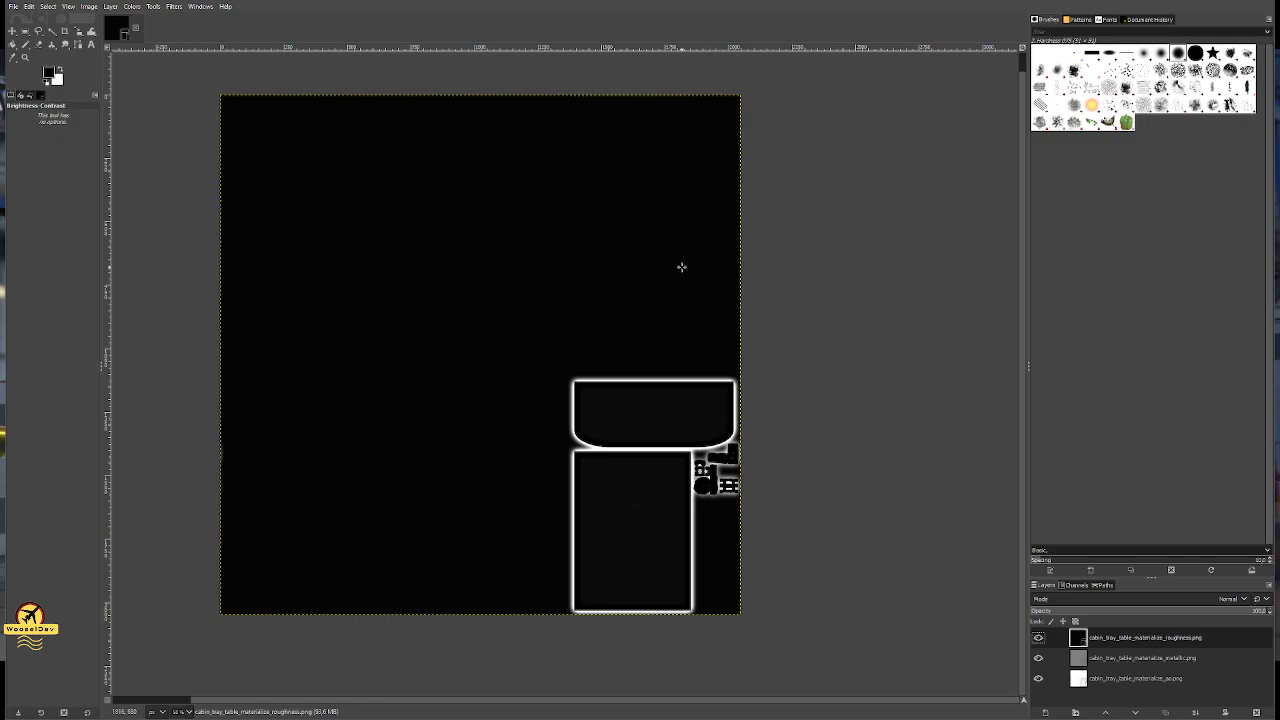
click(1136, 658)
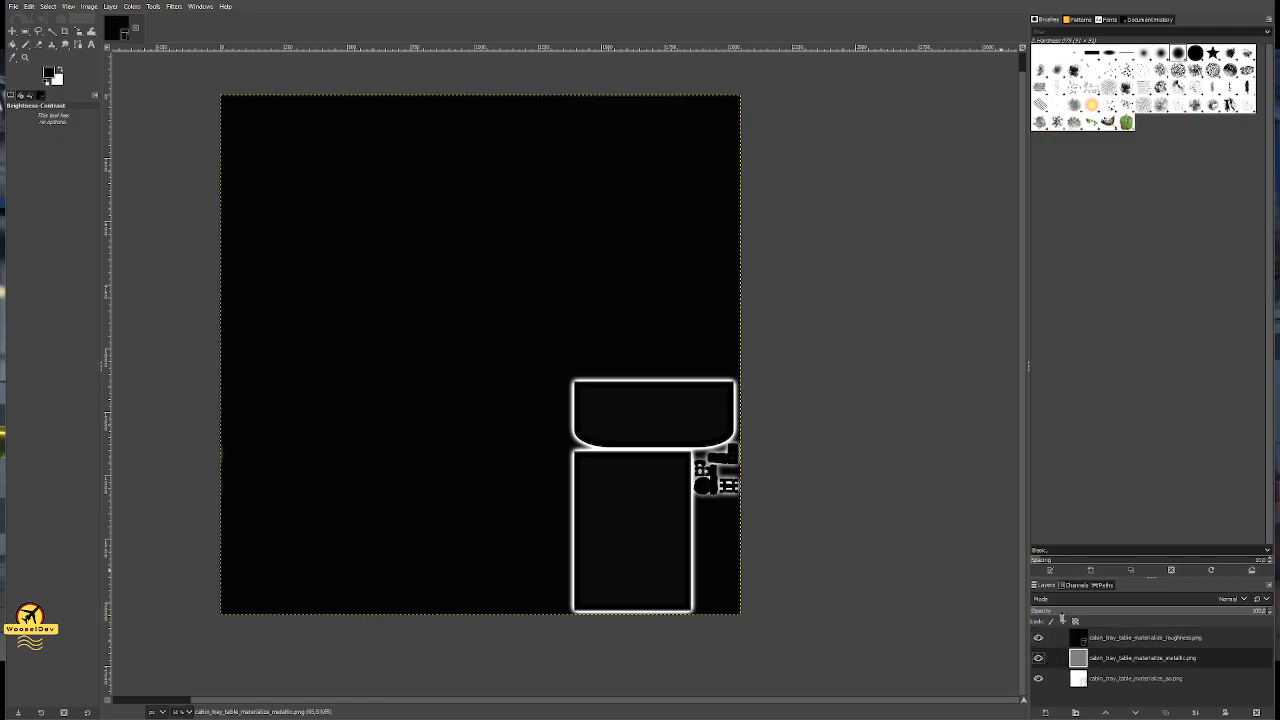
click(1038, 637)
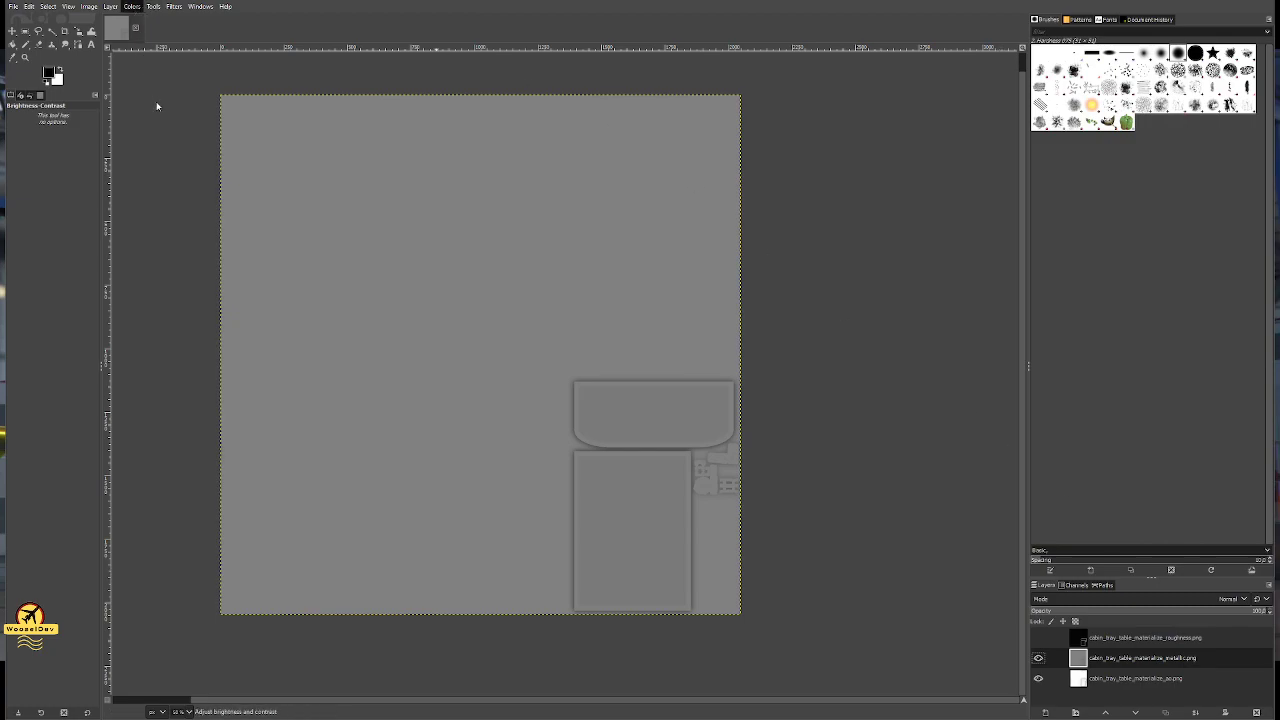
drag(203, 101, 148, 102)
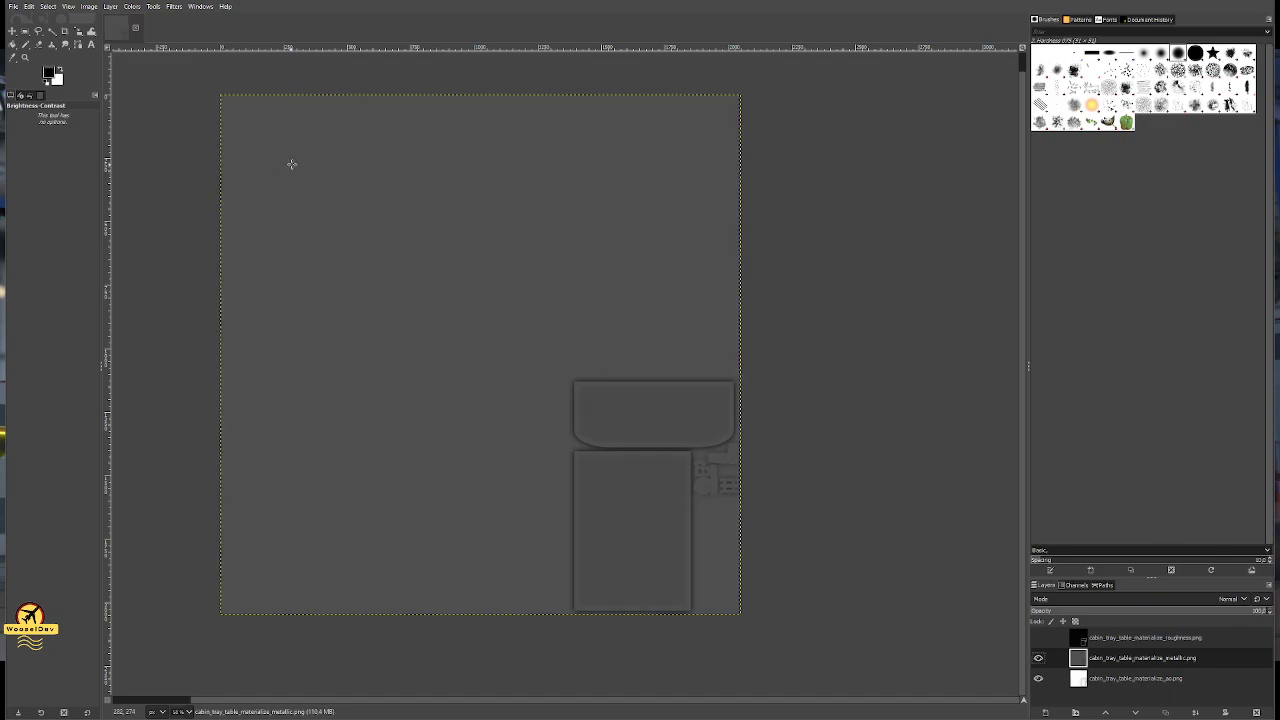
Show the roughness layer again, compose the three maps into one image, and export it as CJ_CABIN_WJ_TRAY_TABLE_COMP.png.
click(1038, 637)
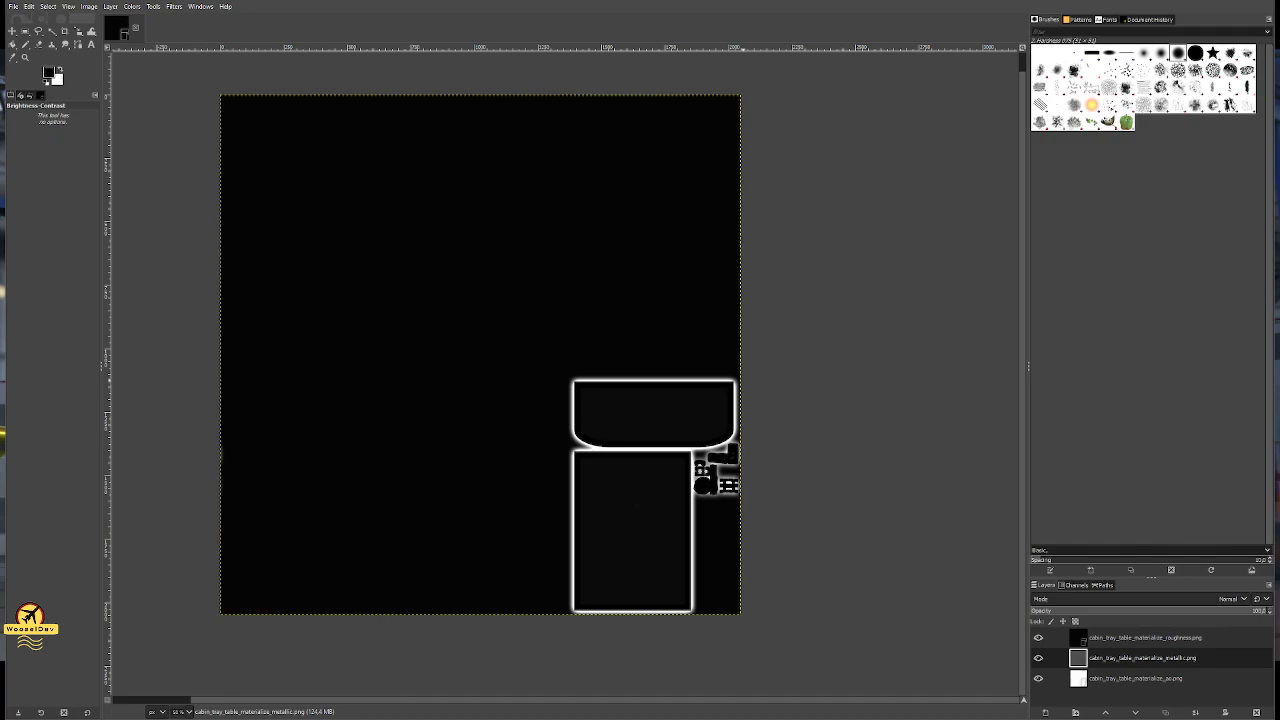
key(ctrl+w)
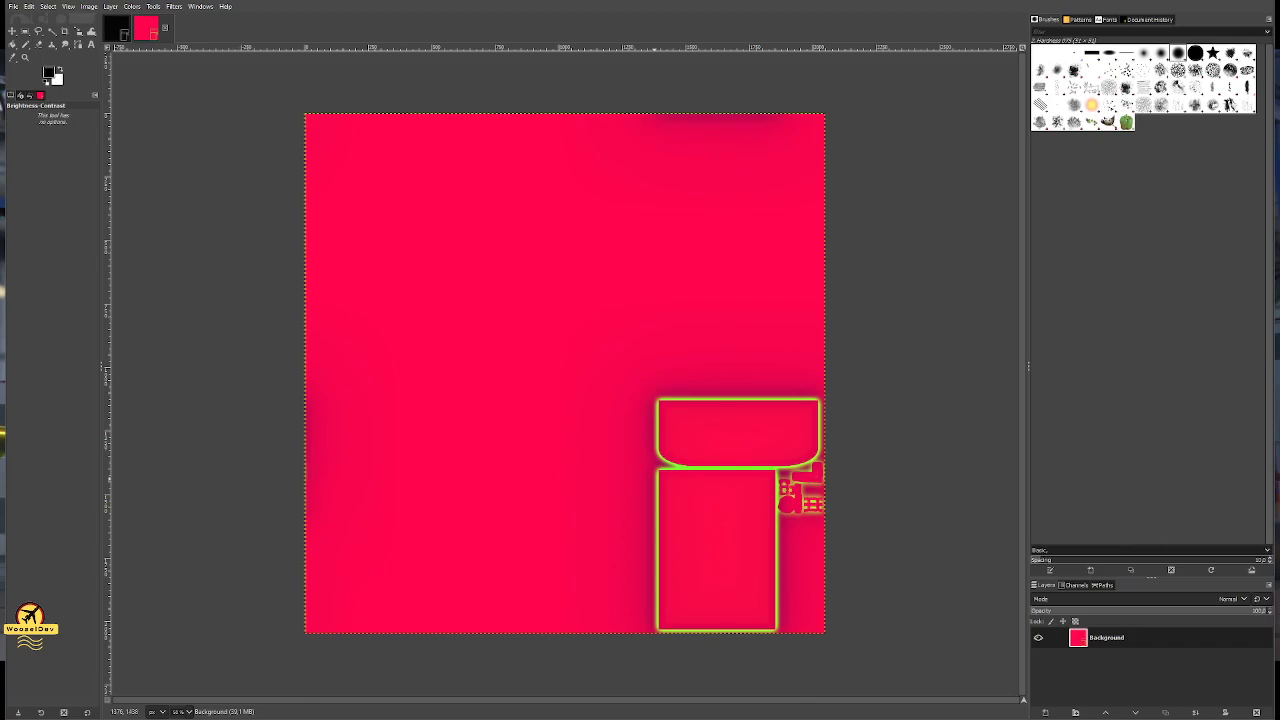
key(ctrl+e)
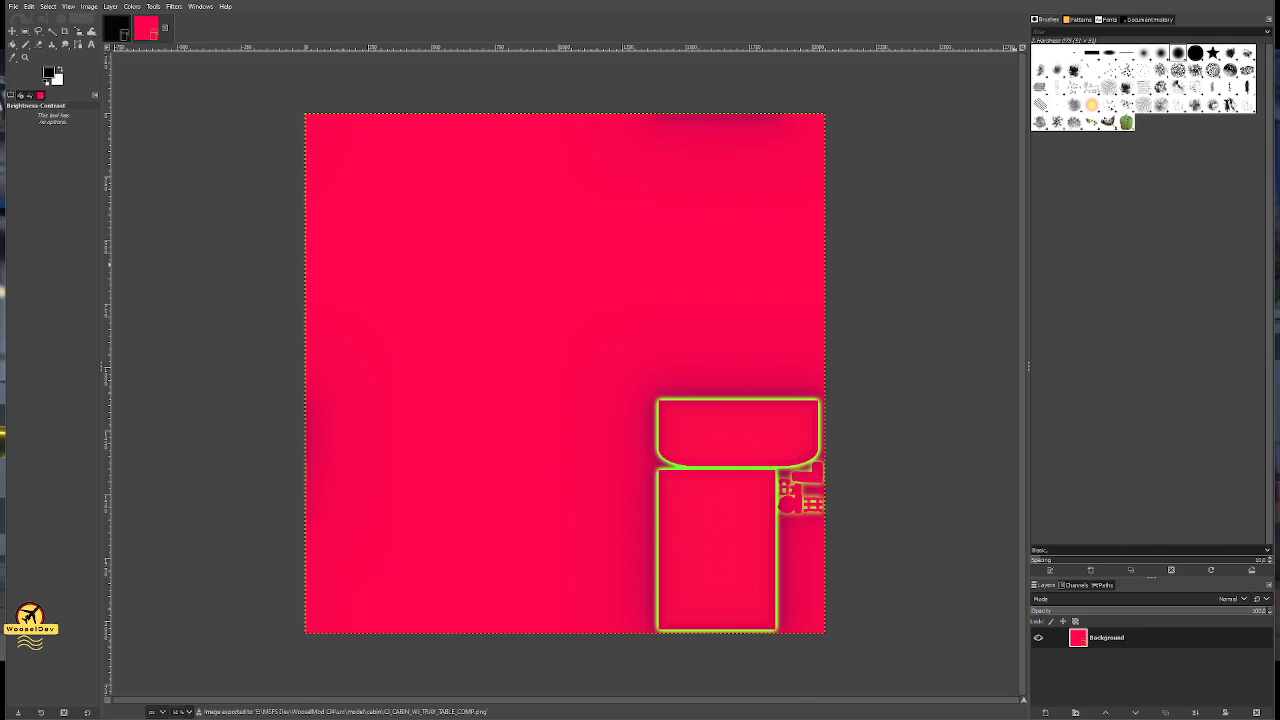
Switch to Blender, clear the tray table material's composite texture to compare the surface, and undo the removal.
key(alt+Tab)
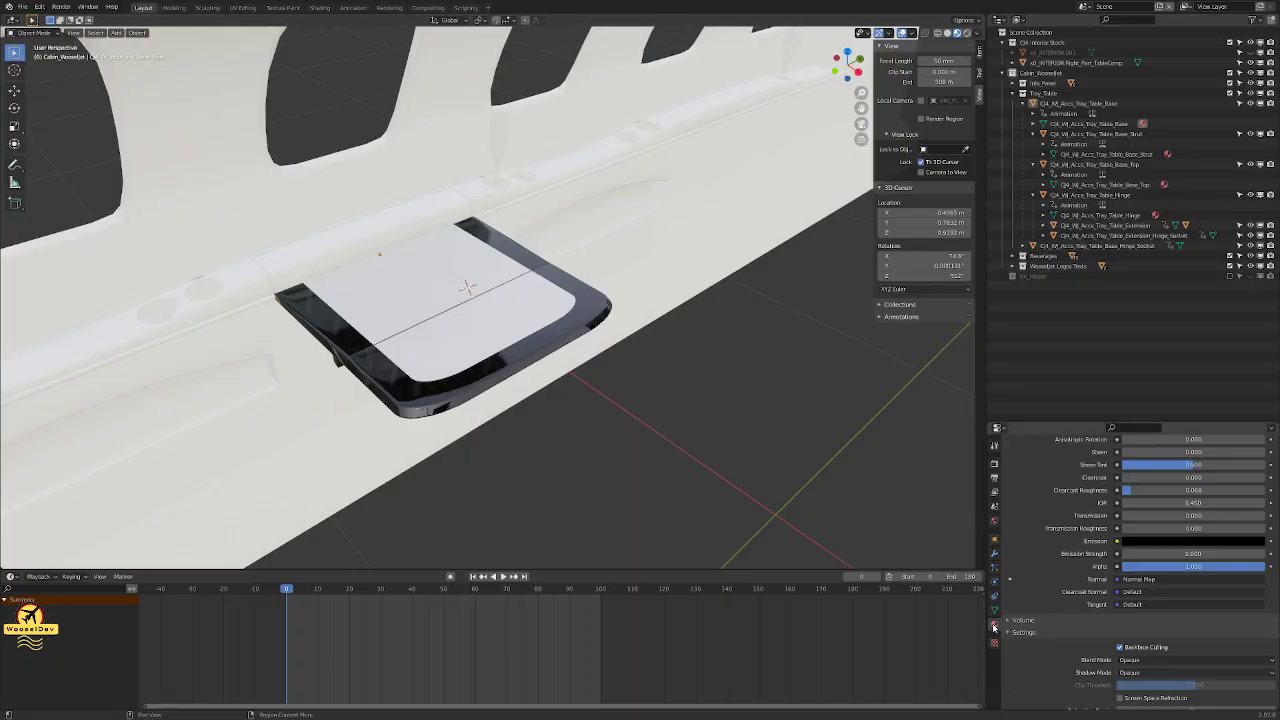
scroll(1082, 568, down, 4)
scroll(1082, 568, down, 10)
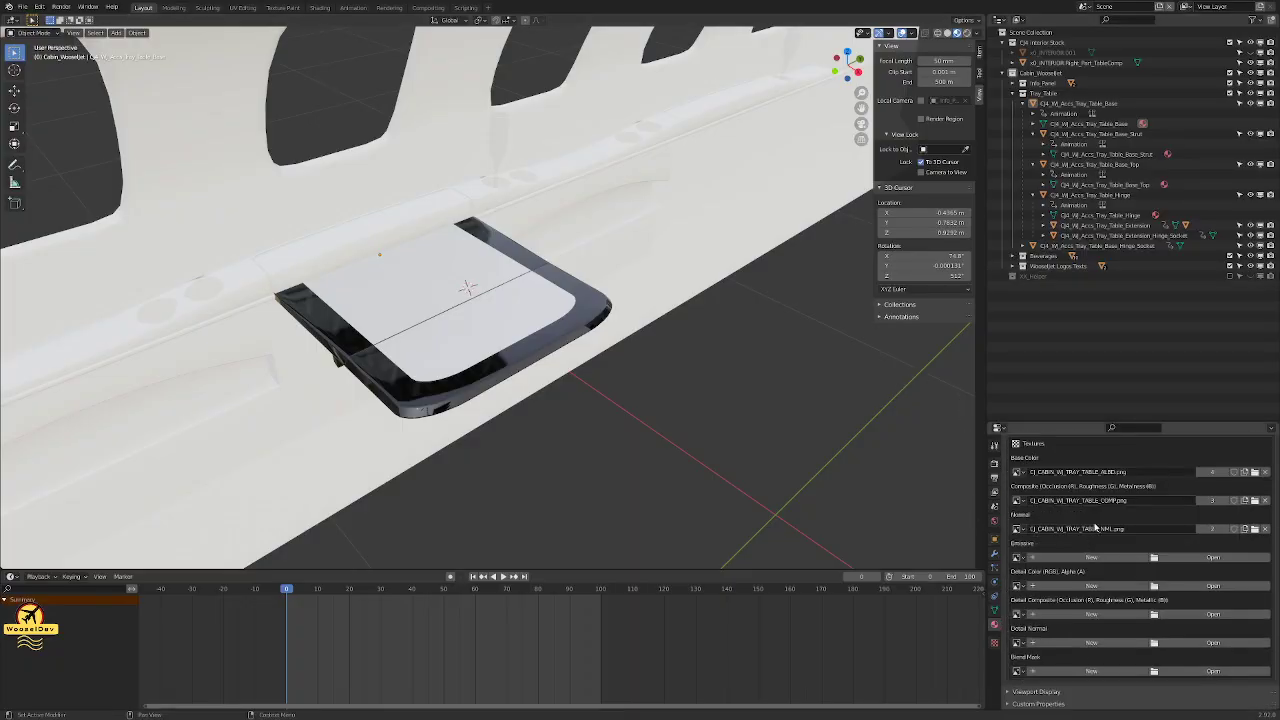
click(1265, 500)
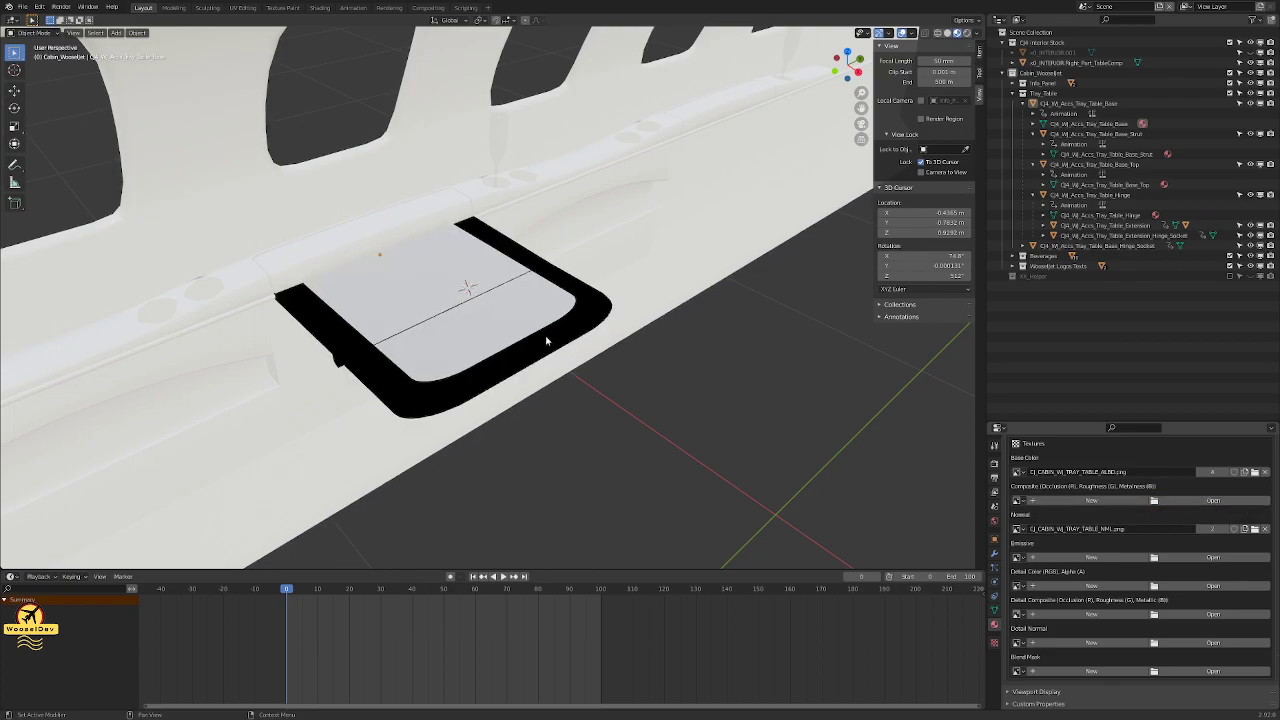
key(ctrl+z)
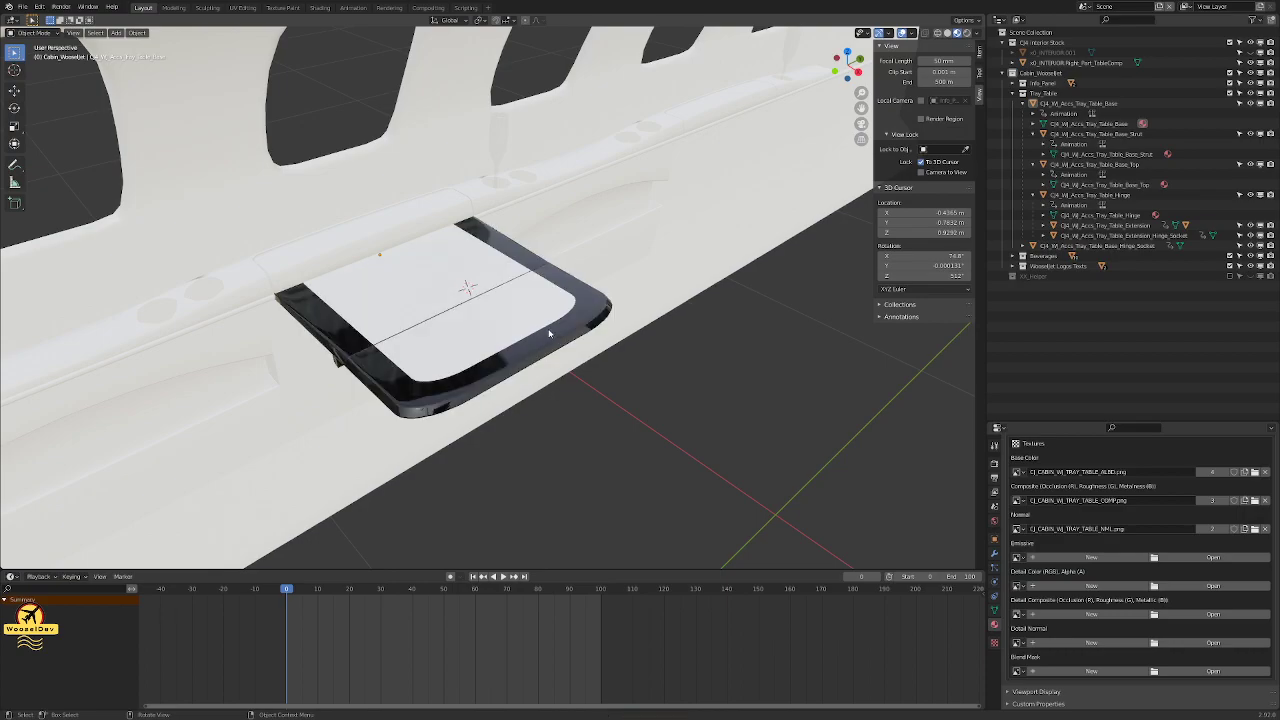
Examine the tray table's reflections from several angles in the Layout and Shading workspaces.
scroll(530, 366, up, 5)
middle_drag(530, 366, 380, 342)
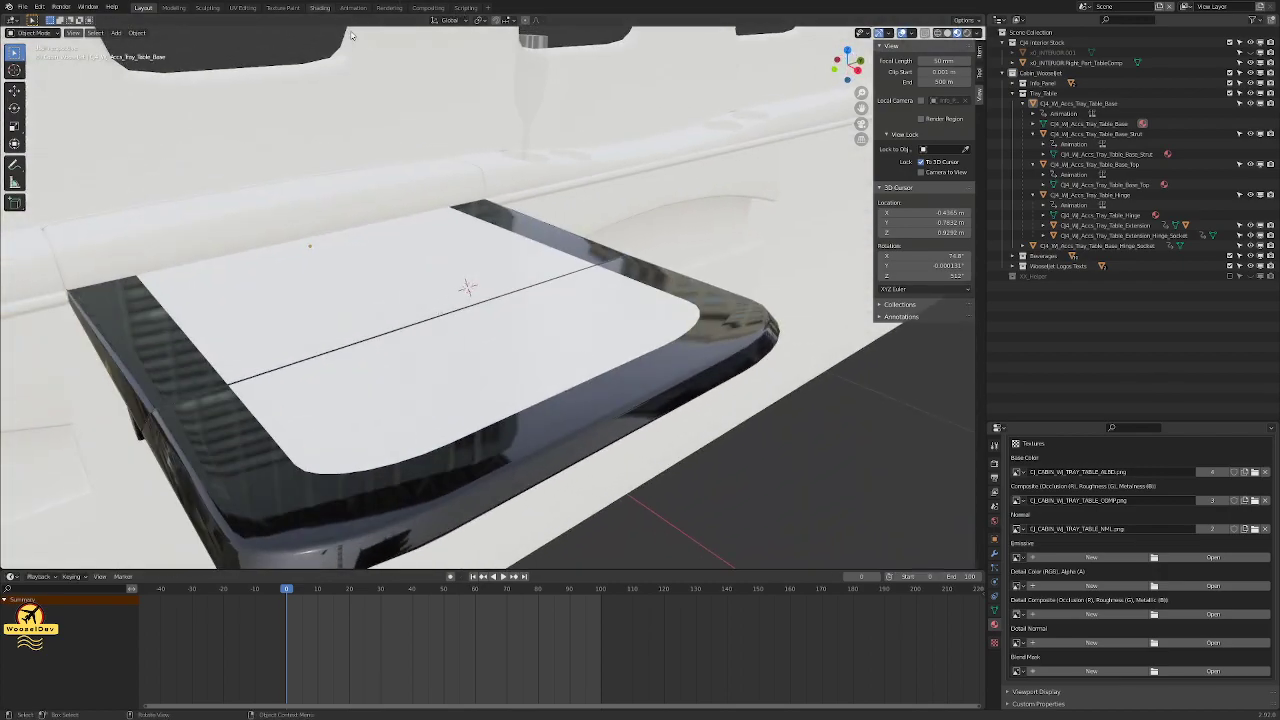
click(320, 8)
scroll(730, 496, down, 6)
middle_drag(634, 586, 618, 562)
scroll(618, 562, up, 5)
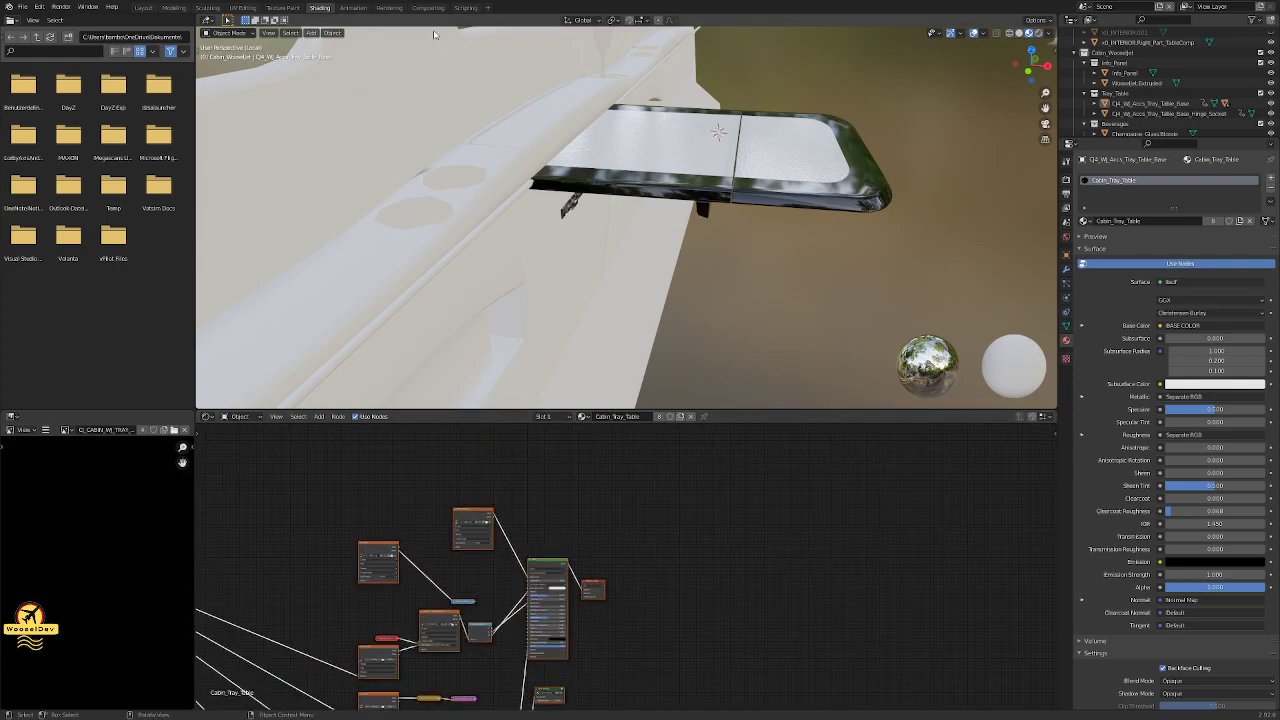
click(143, 7)
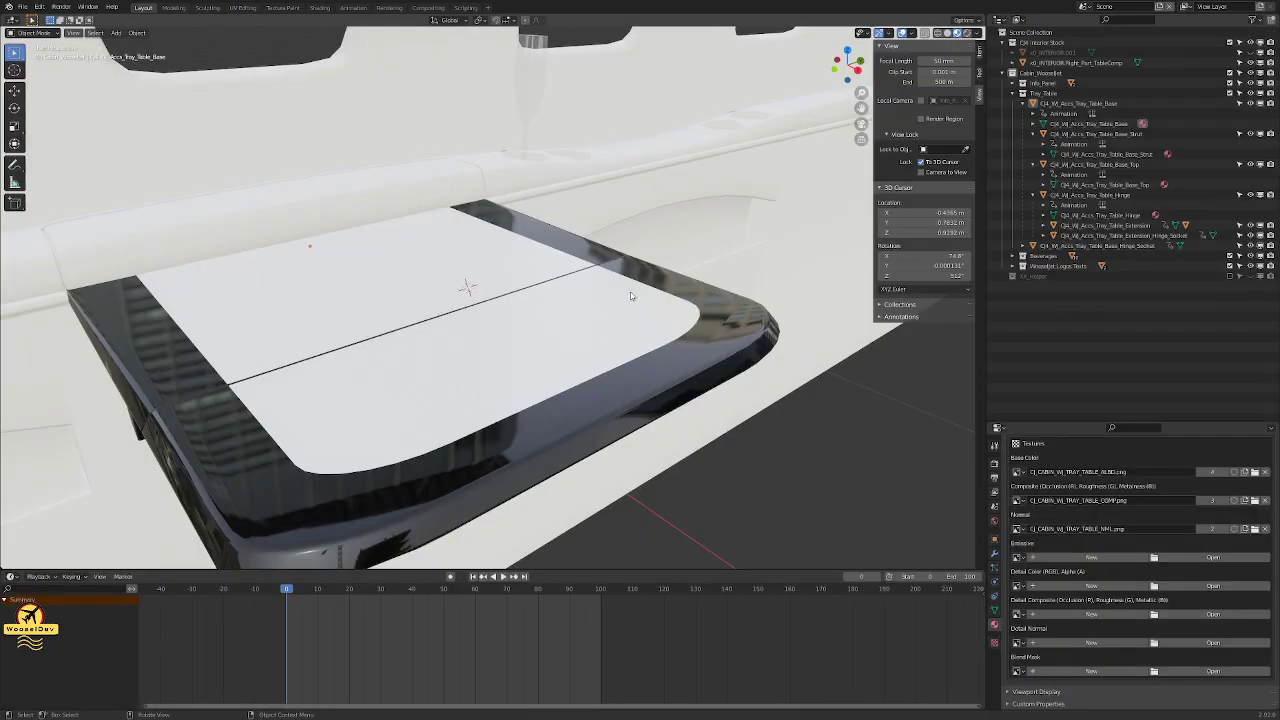
middle_drag(638, 326, 420, 363)
scroll(420, 363, up, 5)
middle_drag(517, 351, 601, 344)
scroll(601, 344, down, 4)
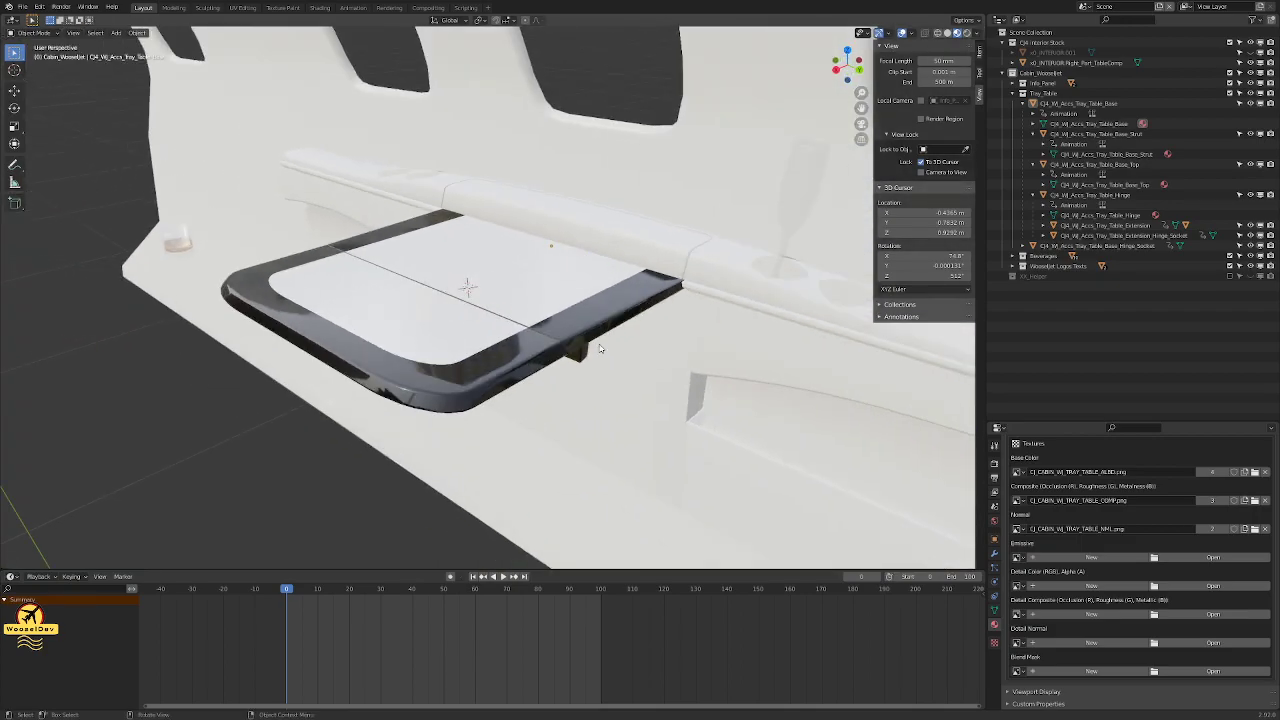
Hide the CJ4 interior stock collection, select all objects in the Cabin_WooselJet collection, and save the Blender file.
key(ctrl+s)
middle_drag(597, 347, 554, 305)
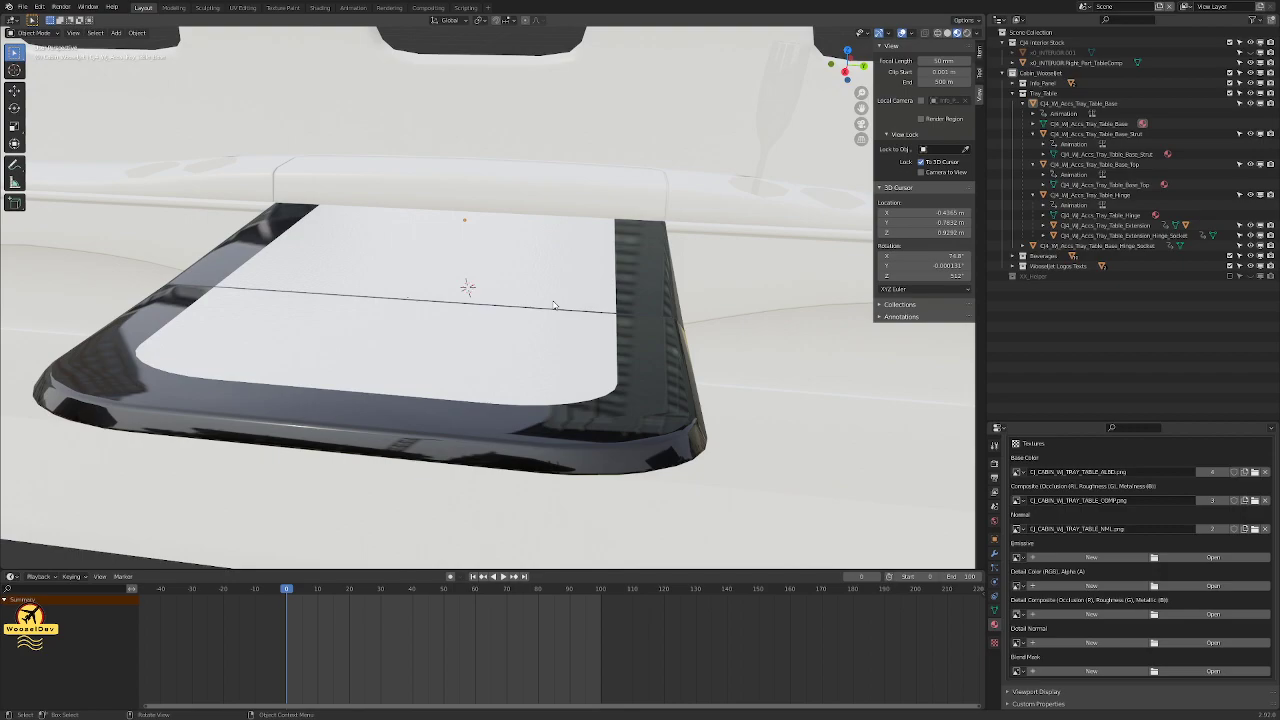
click(1251, 42)
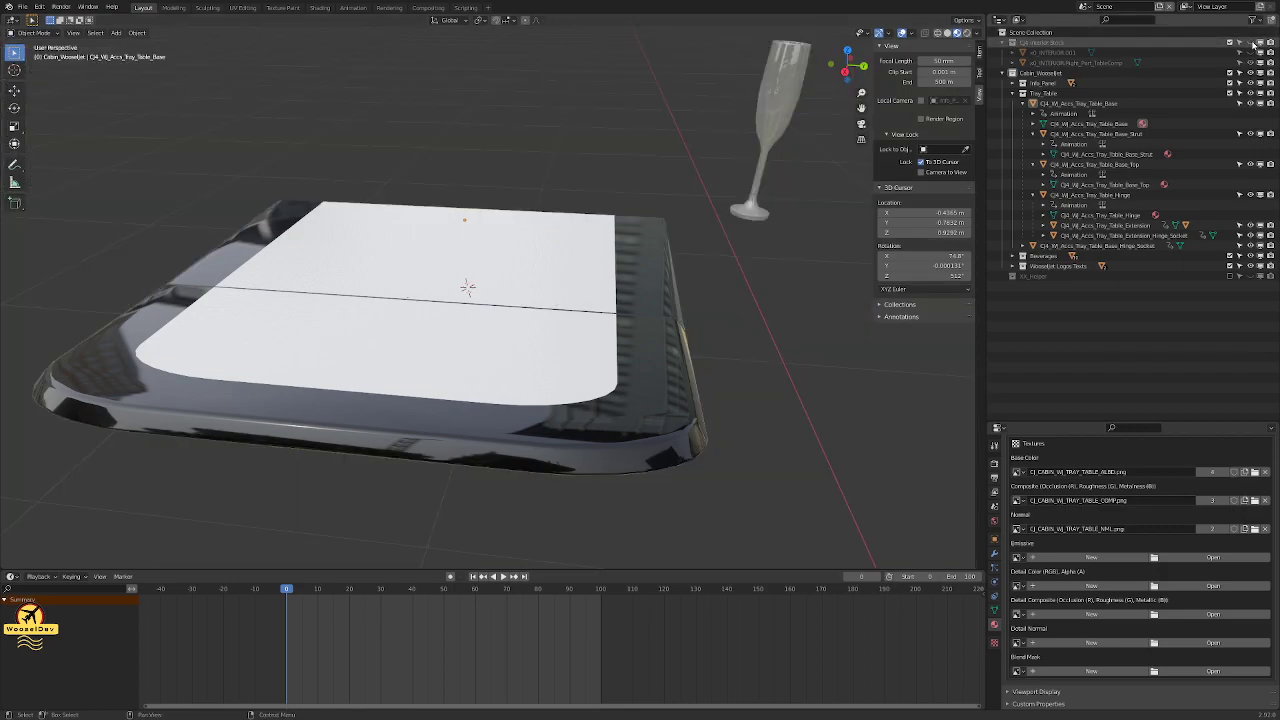
scroll(760, 260, down, 10)
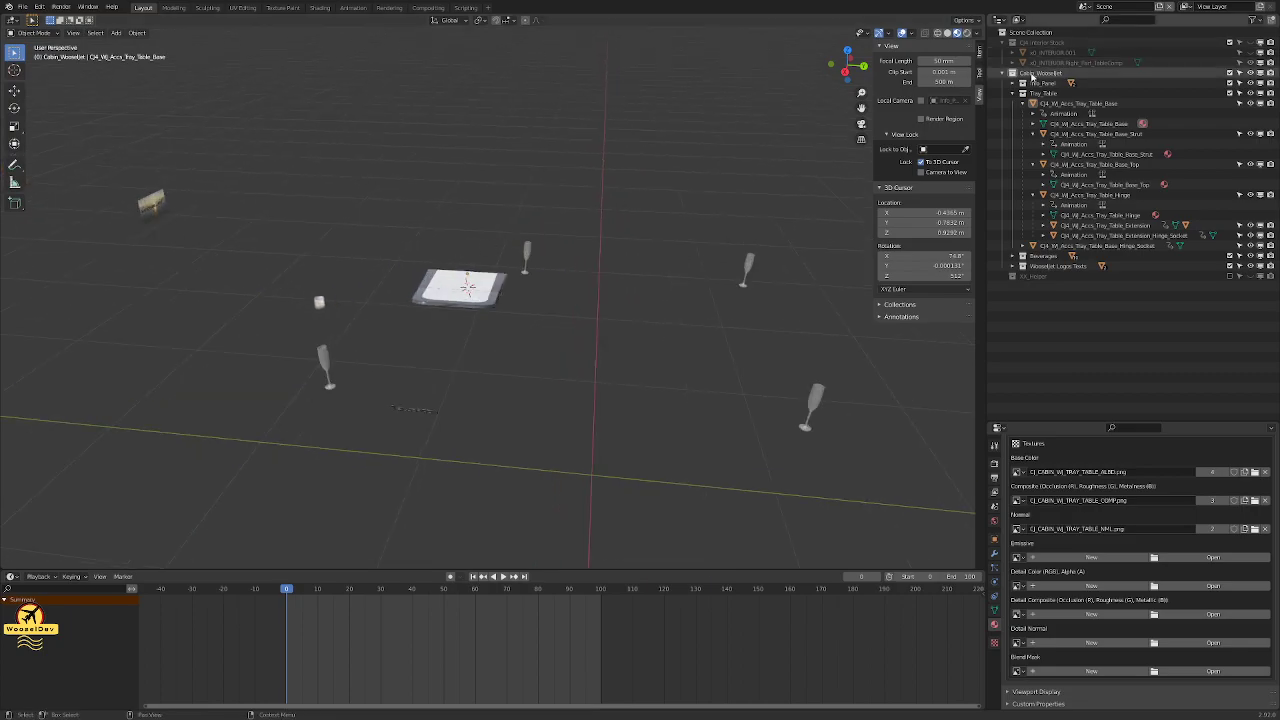
right_click(1035, 75)
click(1008, 107)
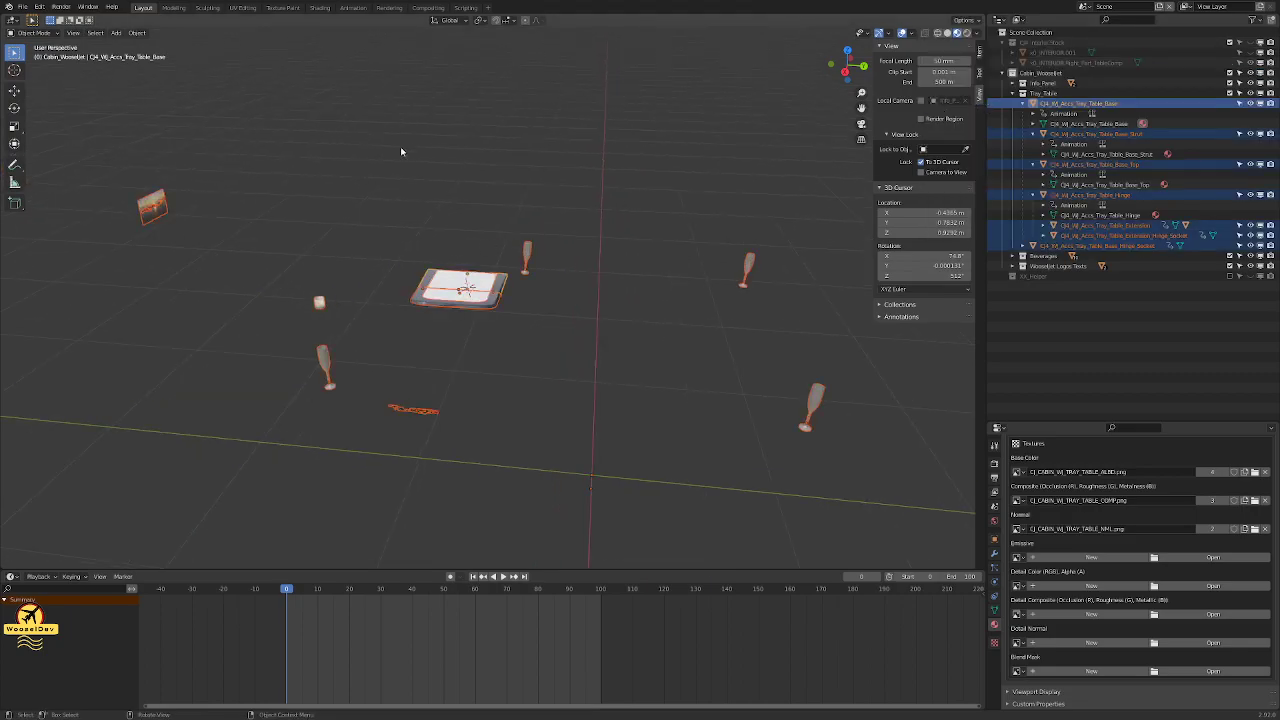
key(ctrl+s)
Export the selected cabin objects as glTF 2.0 for MSFS.
click(22, 7)
mouse_move(62, 157)
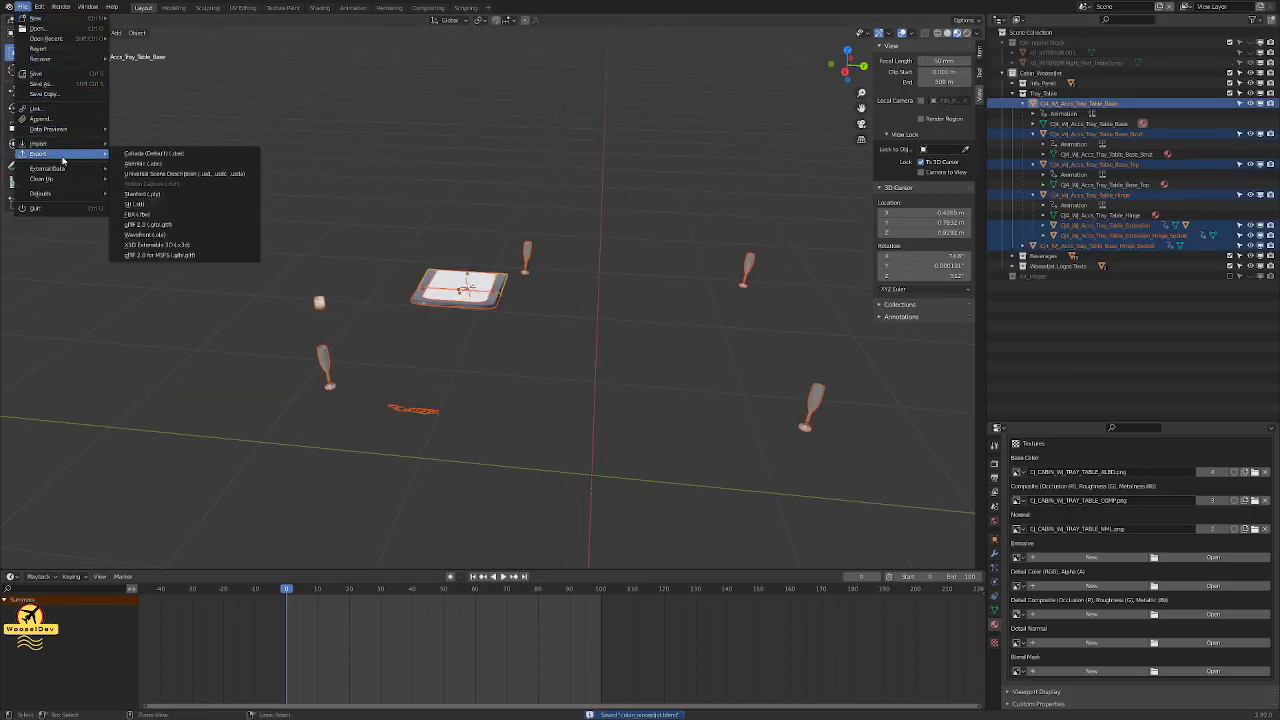
click(172, 255)
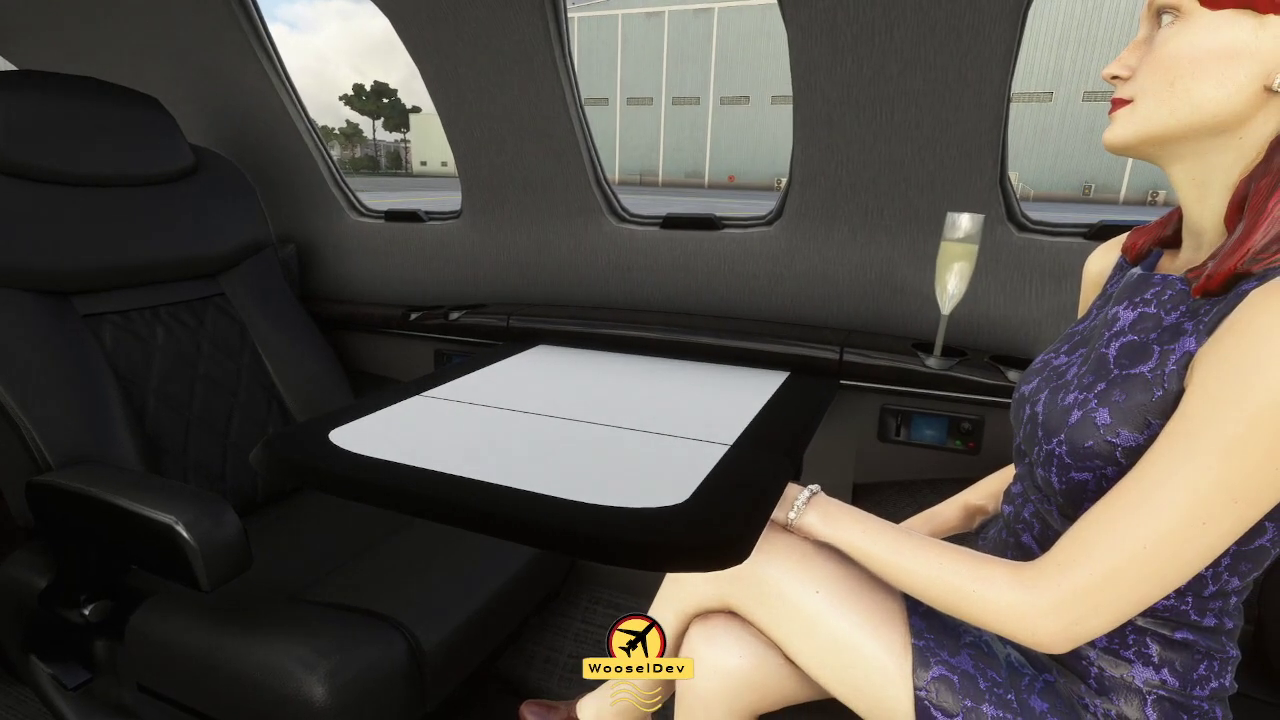
In MSFS, turn on Developer Mode in the general options, apply and save the setting, and resume the flight.
key(Escape)
click(438, 459)
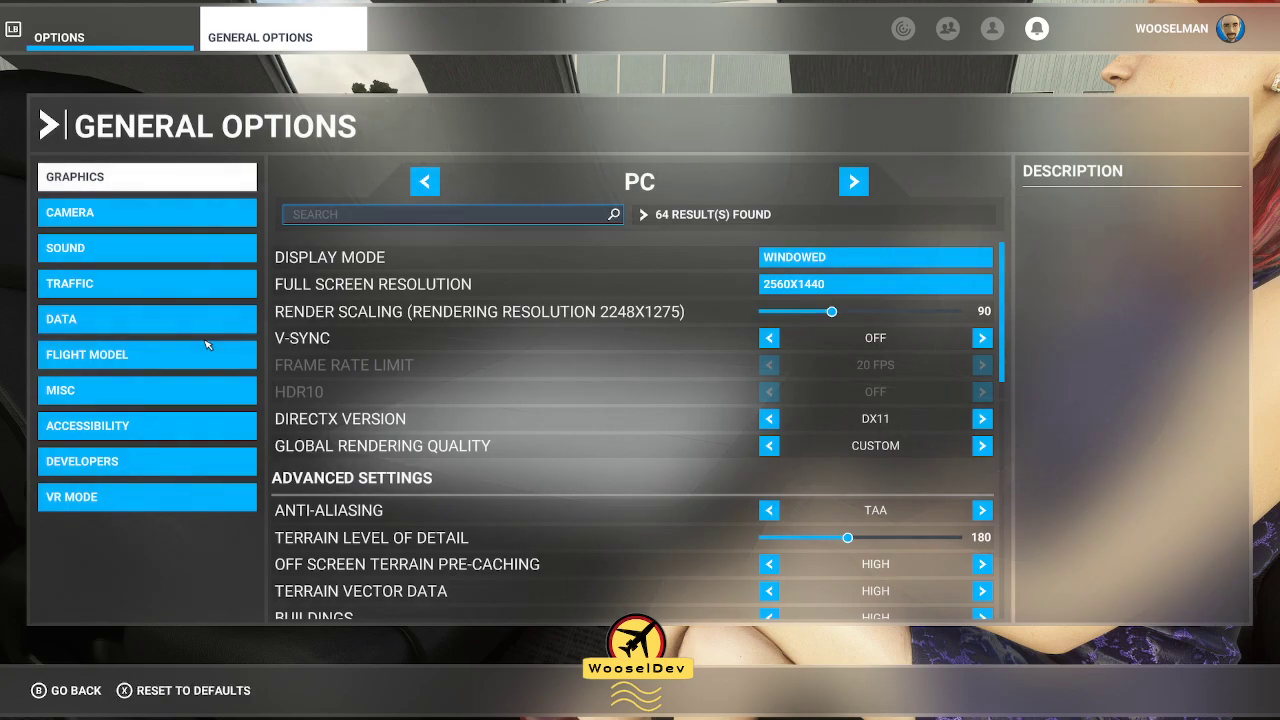
click(158, 462)
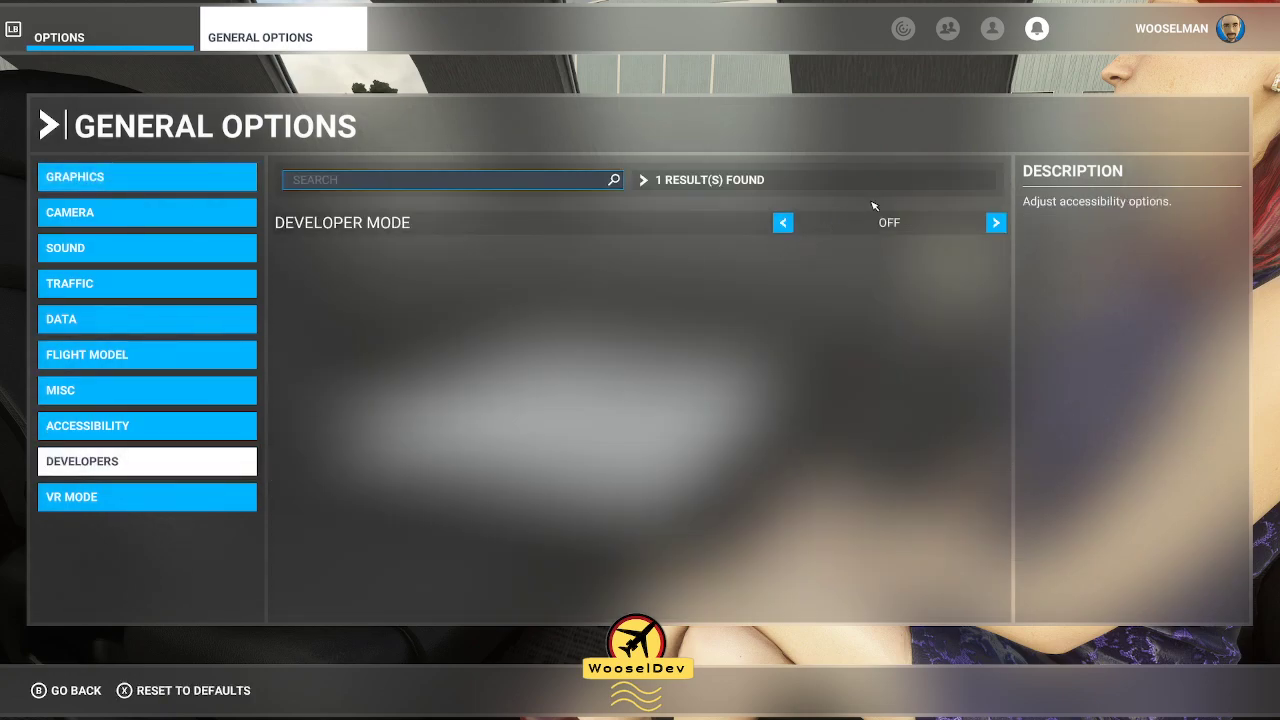
click(995, 222)
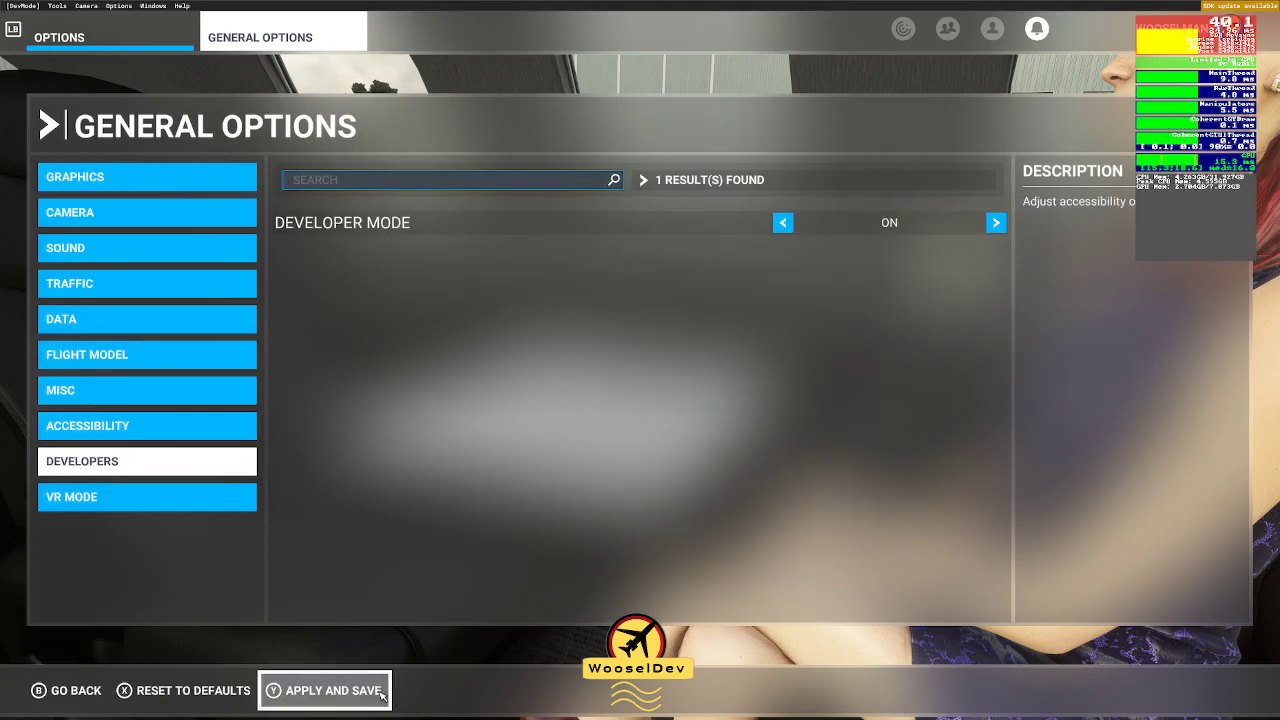
click(330, 690)
click(72, 690)
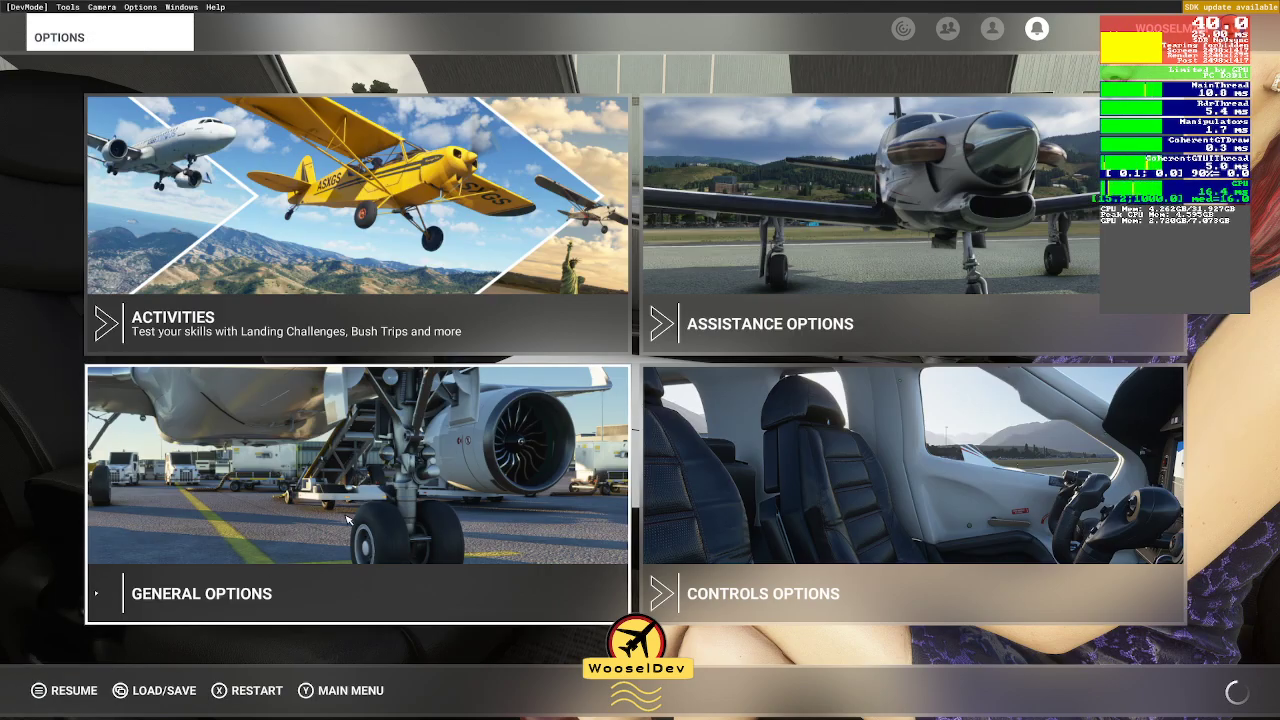
click(70, 690)
Filter the Aircraft Selector for cj4 and load the Cessna CJ4 Citation 01 Livery.
click(184, 8)
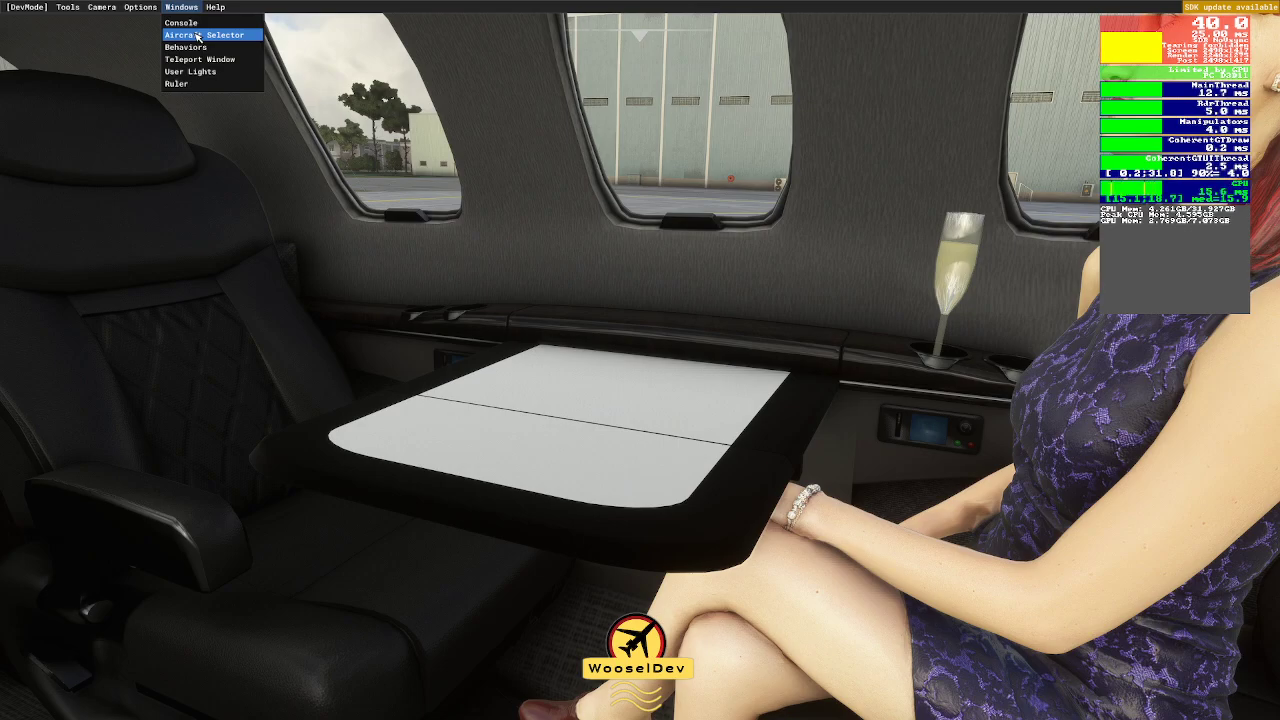
click(198, 36)
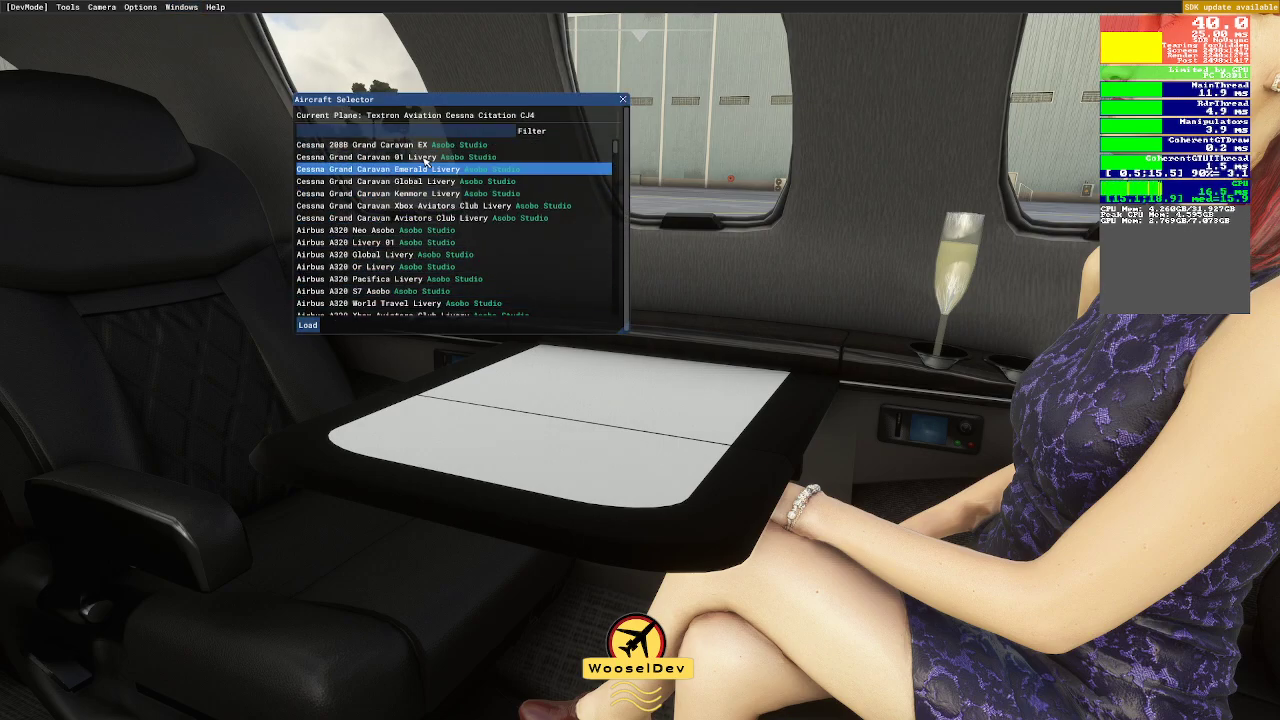
click(377, 133)
text(cj4)
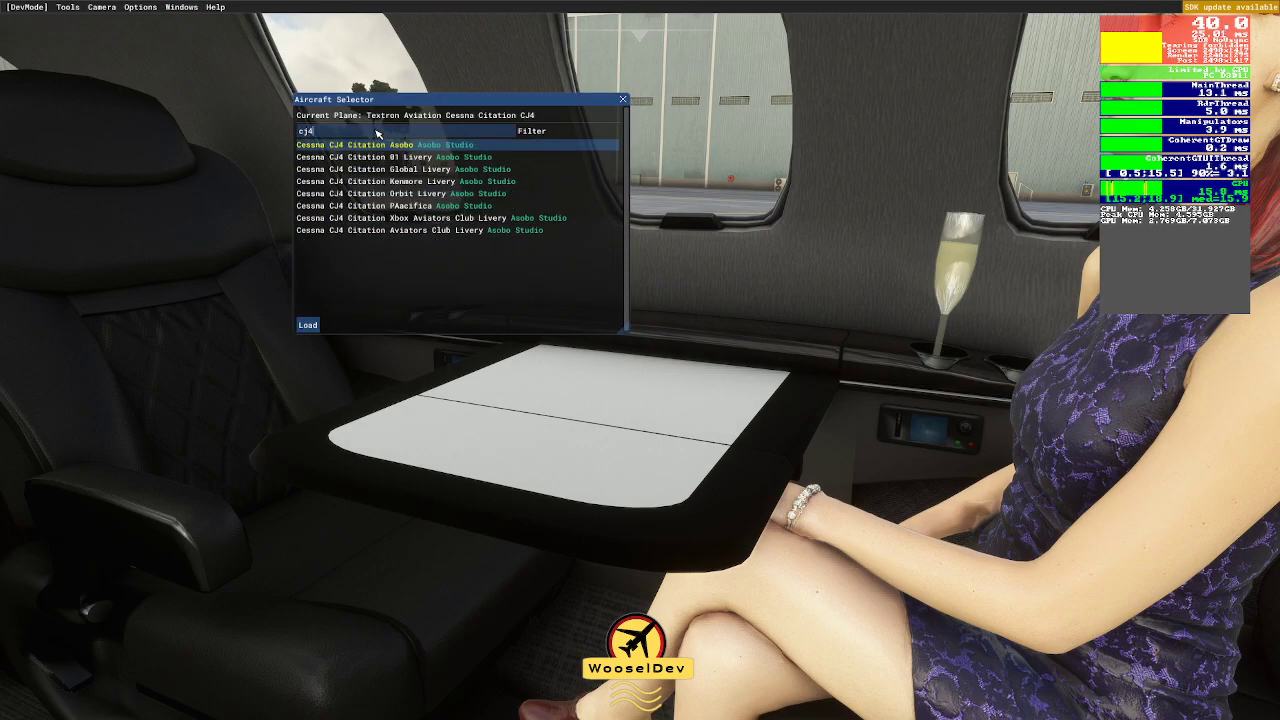
click(425, 157)
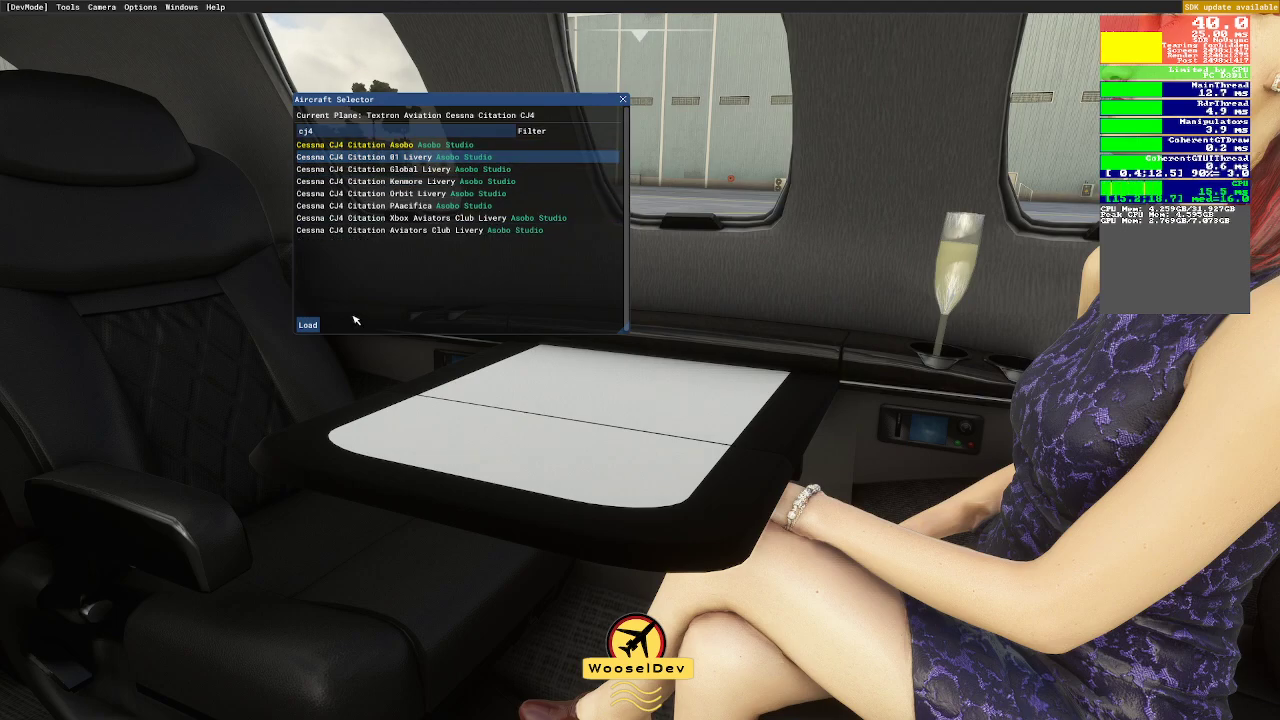
click(307, 325)
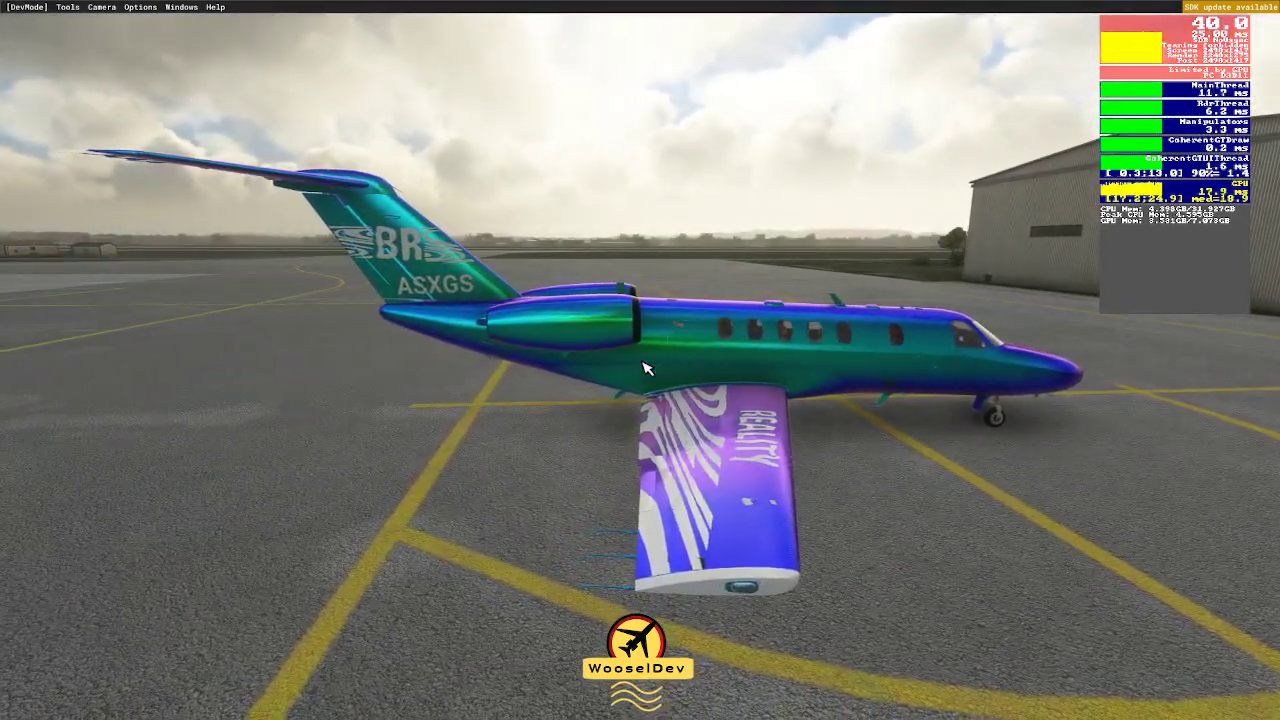
Leave the flight for the main menu and decline to quit Flight Simulator.
key(Escape)
click(480, 592)
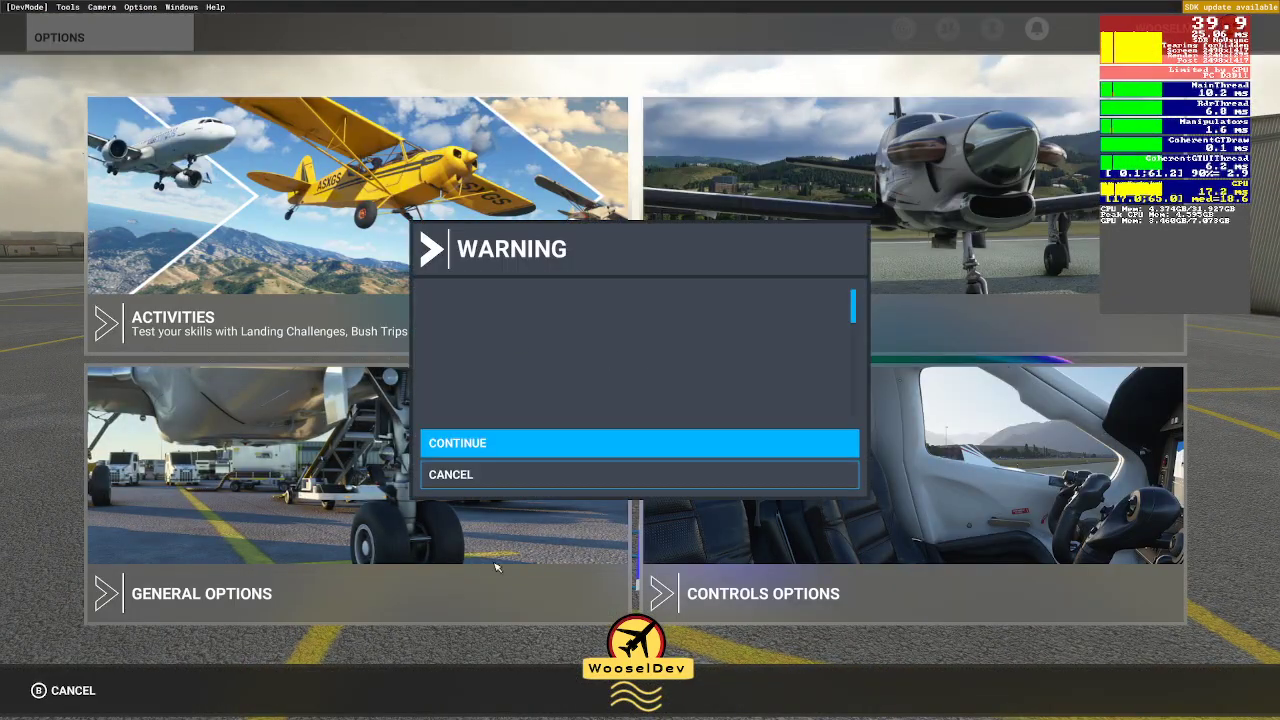
click(503, 451)
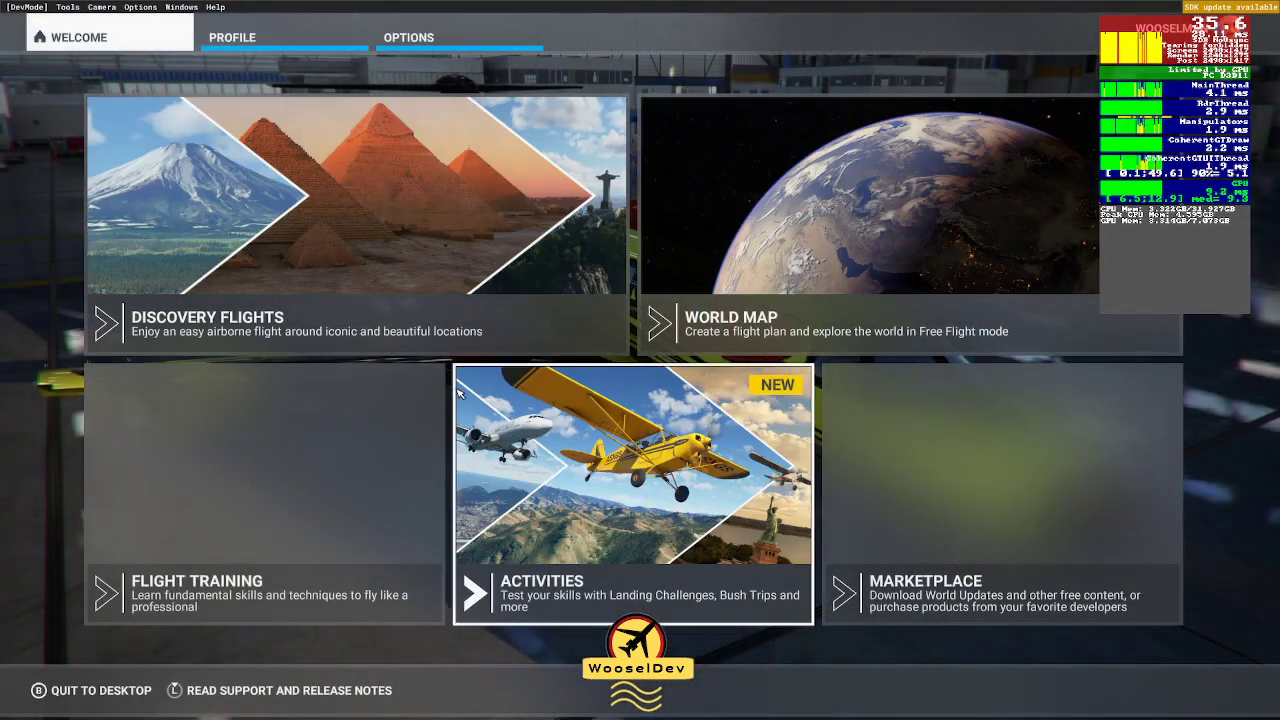
key(Escape)
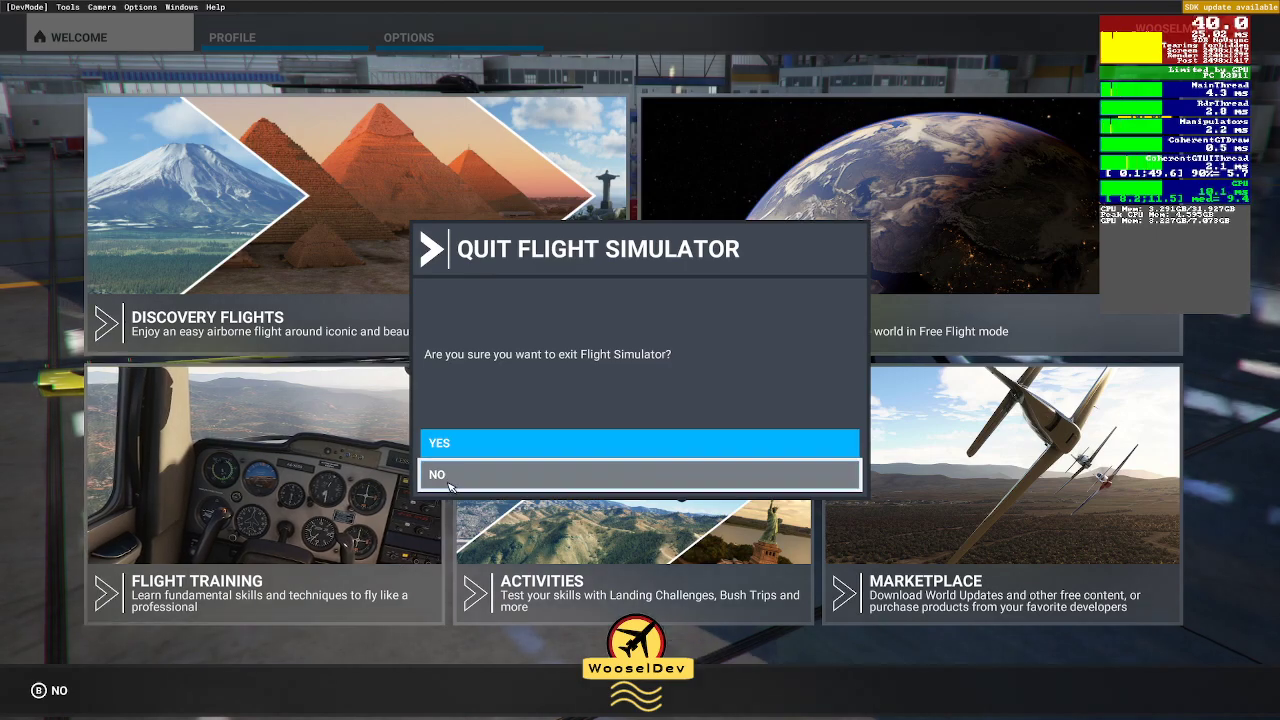
click(449, 476)
Turn off Developer Mode in the general options and apply and save the setting.
click(409, 37)
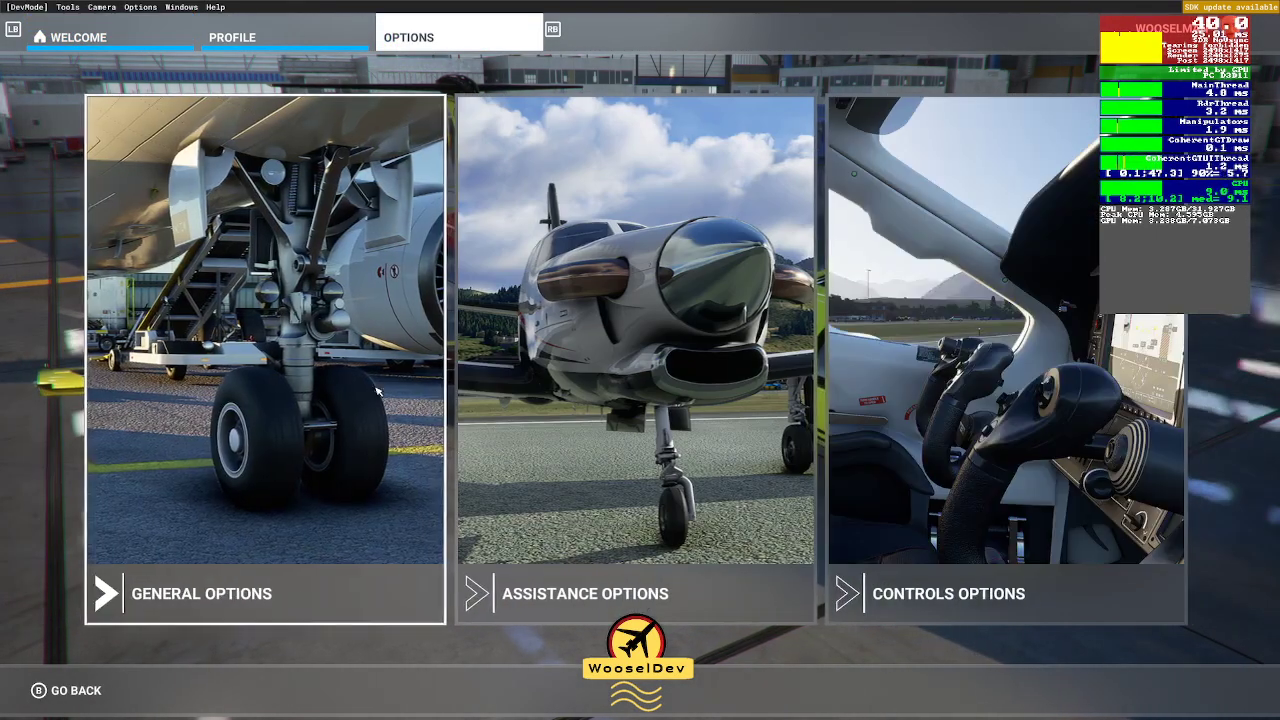
click(354, 387)
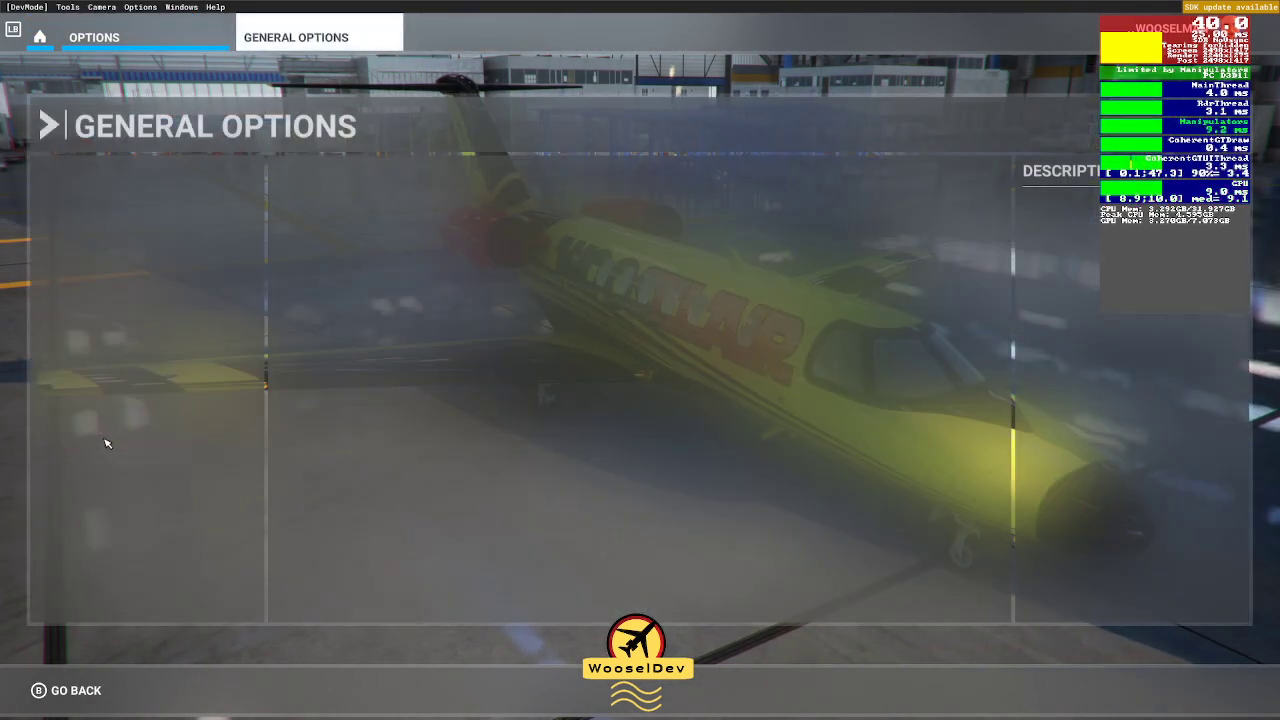
click(105, 461)
click(995, 222)
click(300, 692)
click(88, 700)
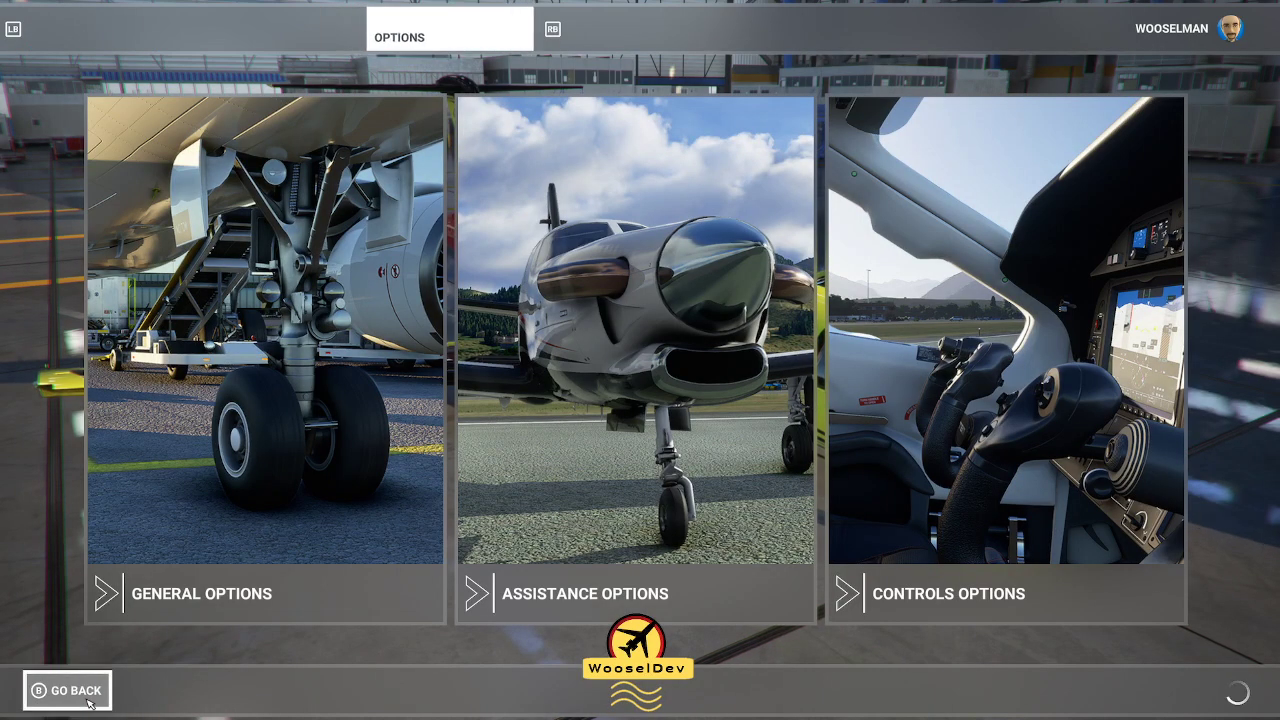
Return to the welcome screen and quit Flight Simulator to the desktop.
click(70, 691)
click(80, 689)
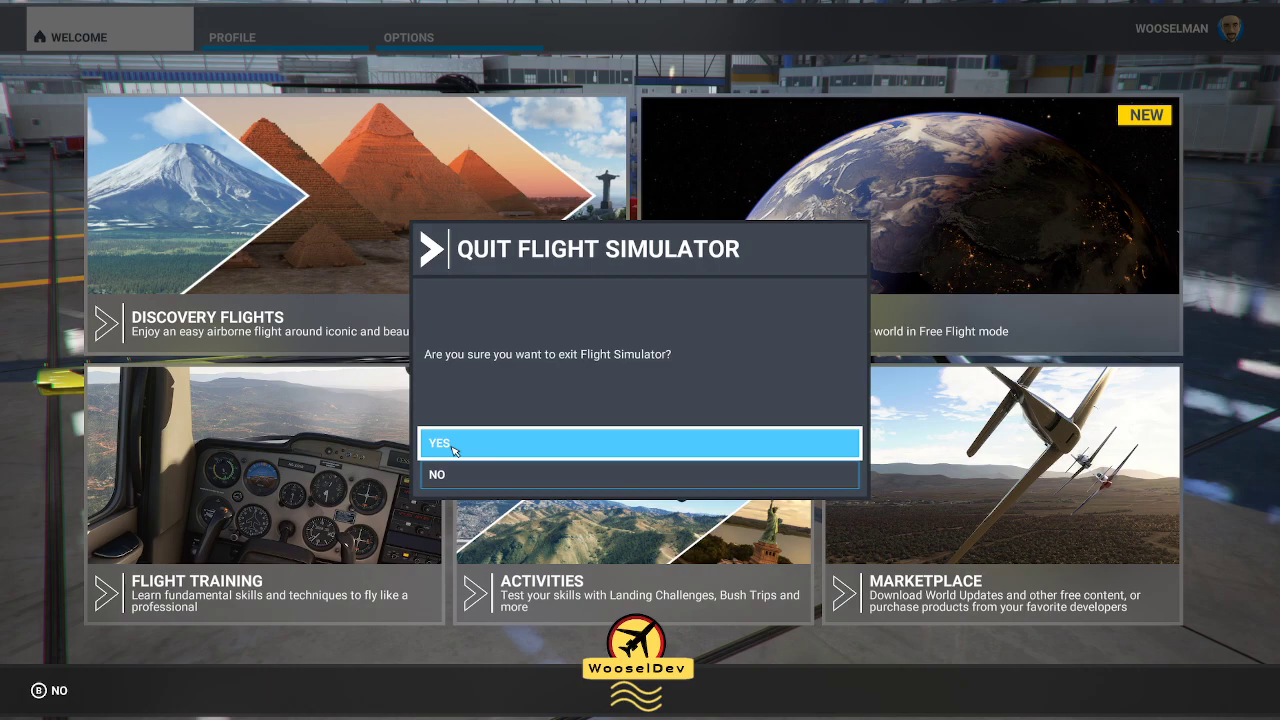
click(452, 446)
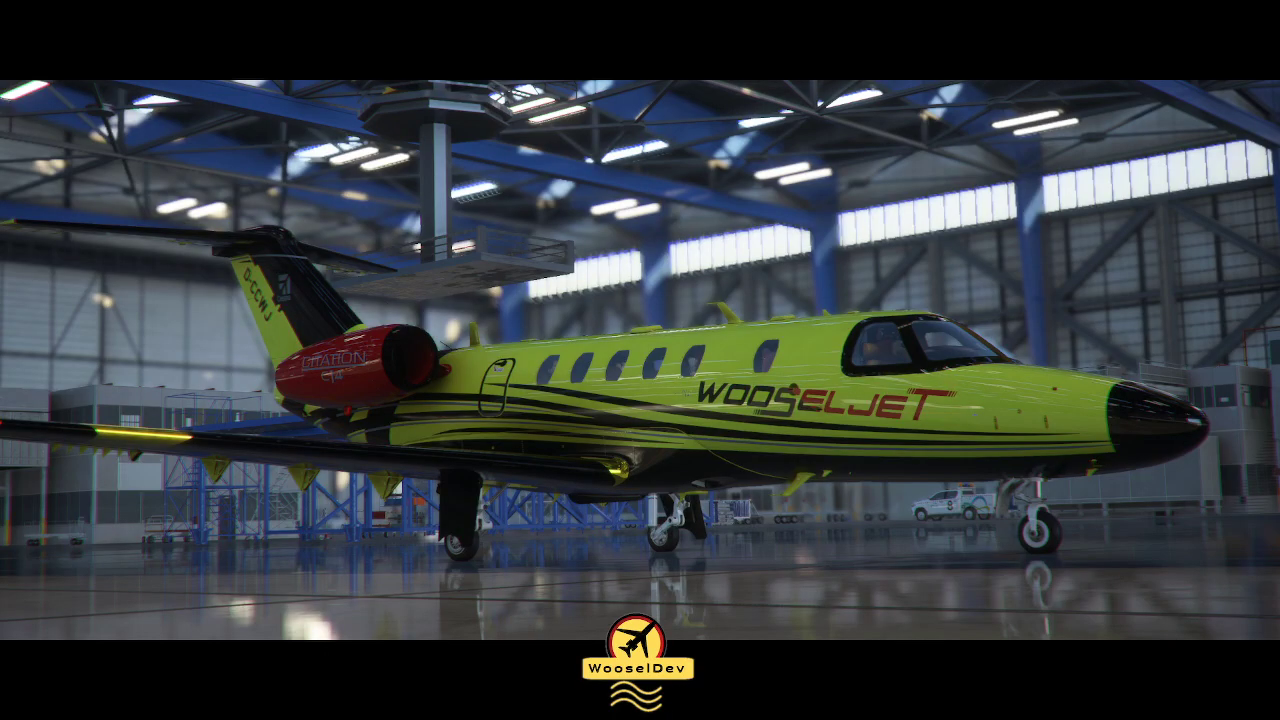
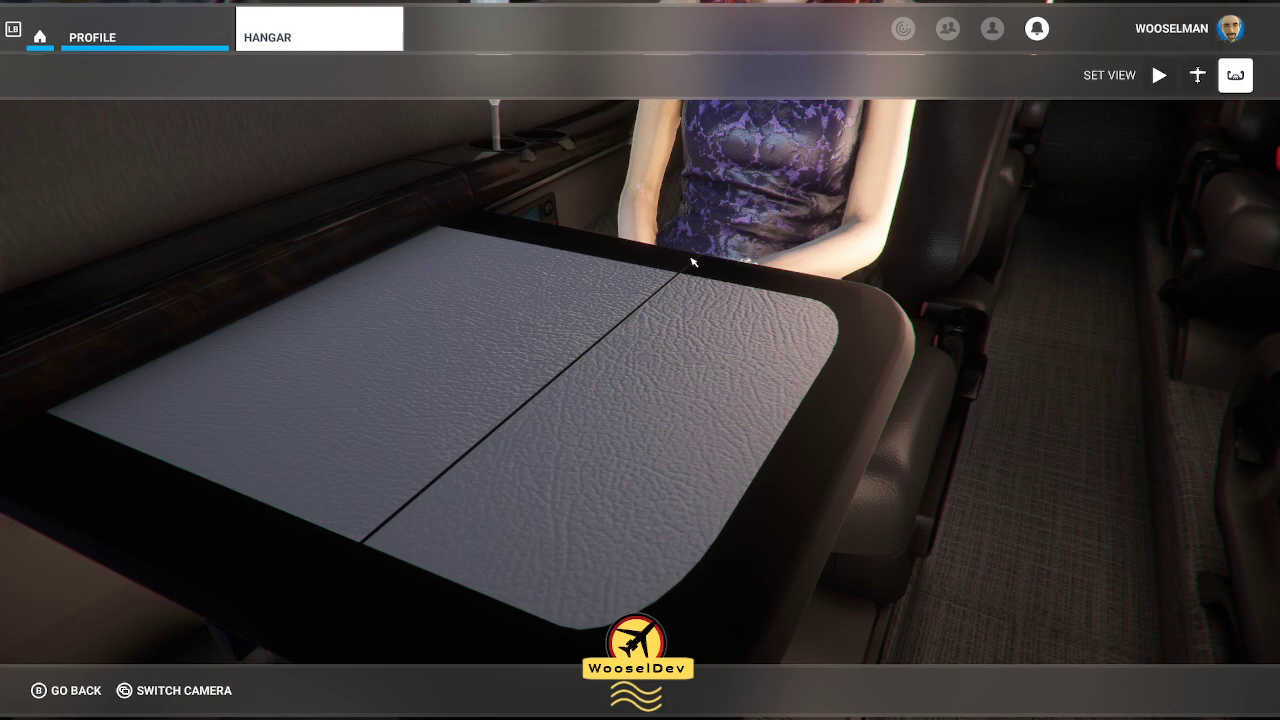
Leave the hangar view, return to the welcome screen and open the World Map.
click(179, 40)
click(78, 37)
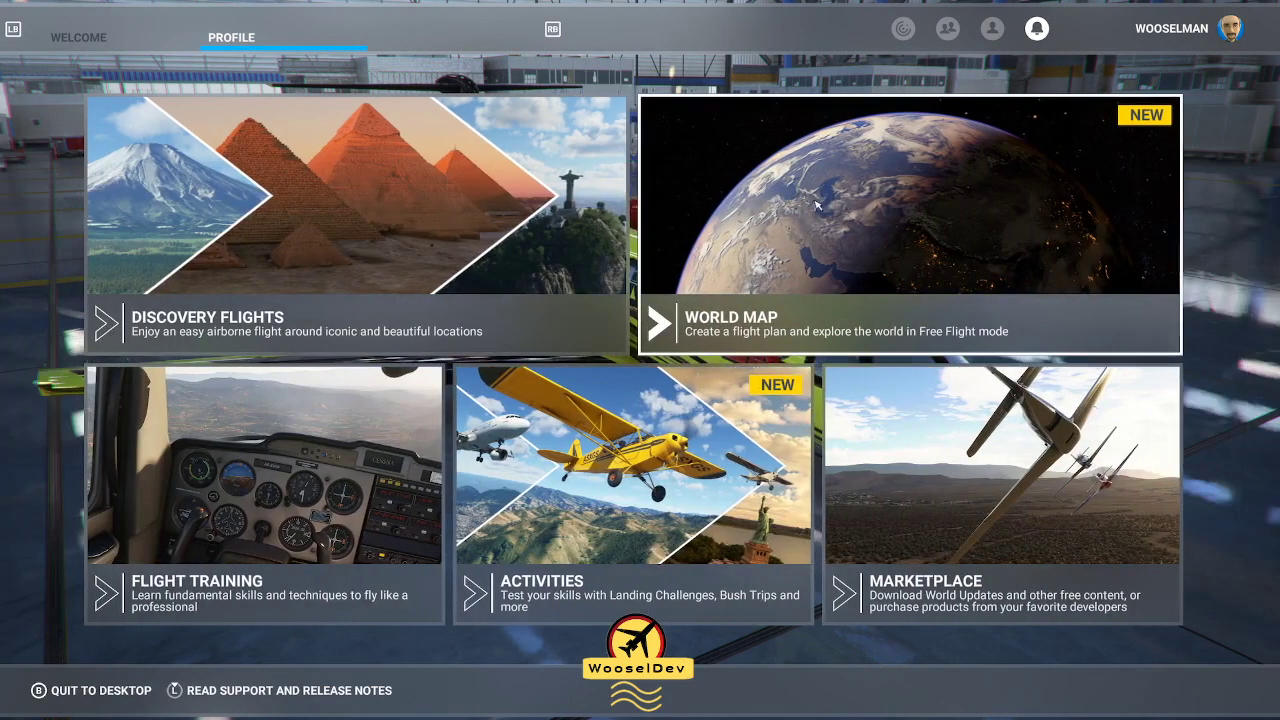
click(800, 200)
Set a ramp parking spot at LIPR Rimini Mil as the departure and start the flight.
click(360, 99)
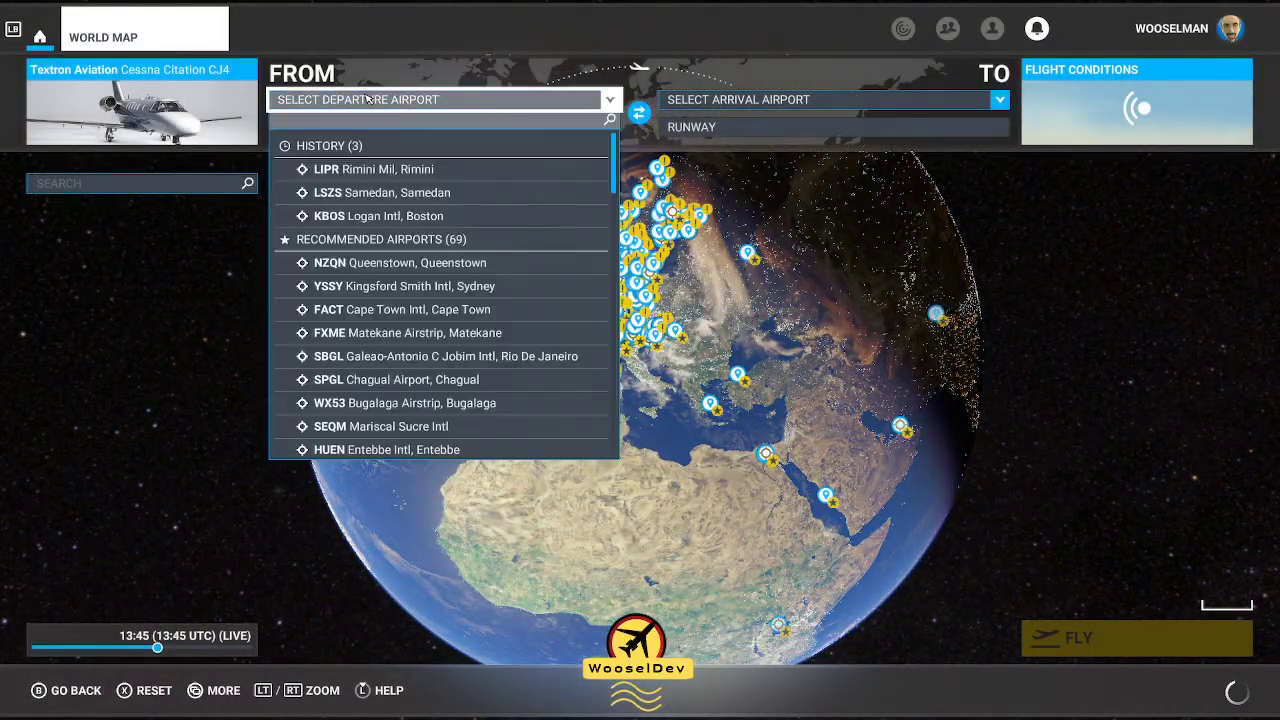
click(367, 167)
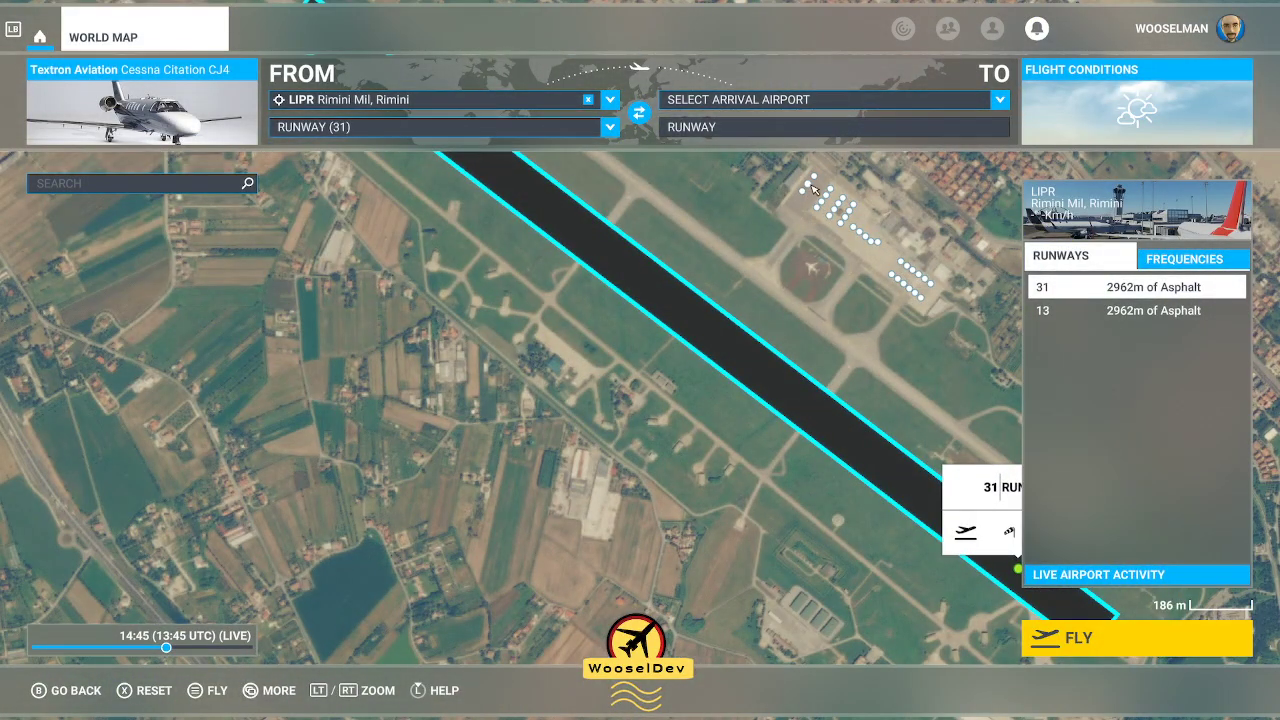
click(812, 187)
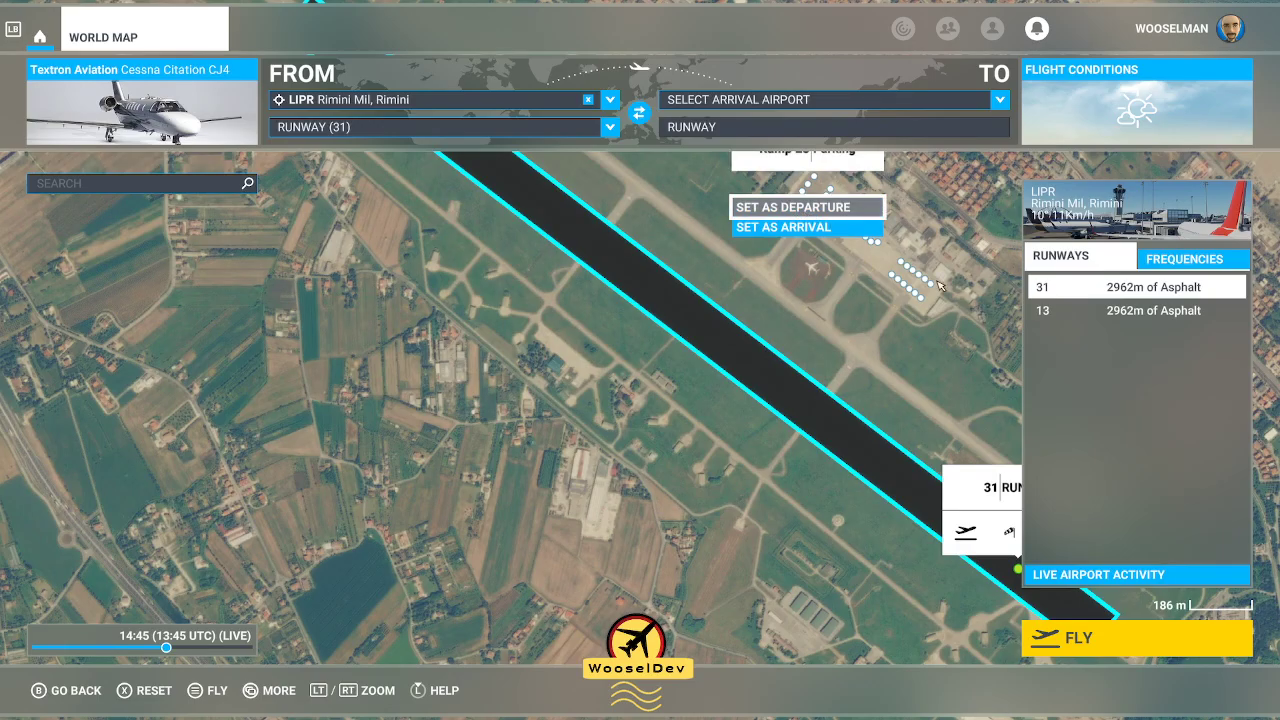
click(800, 208)
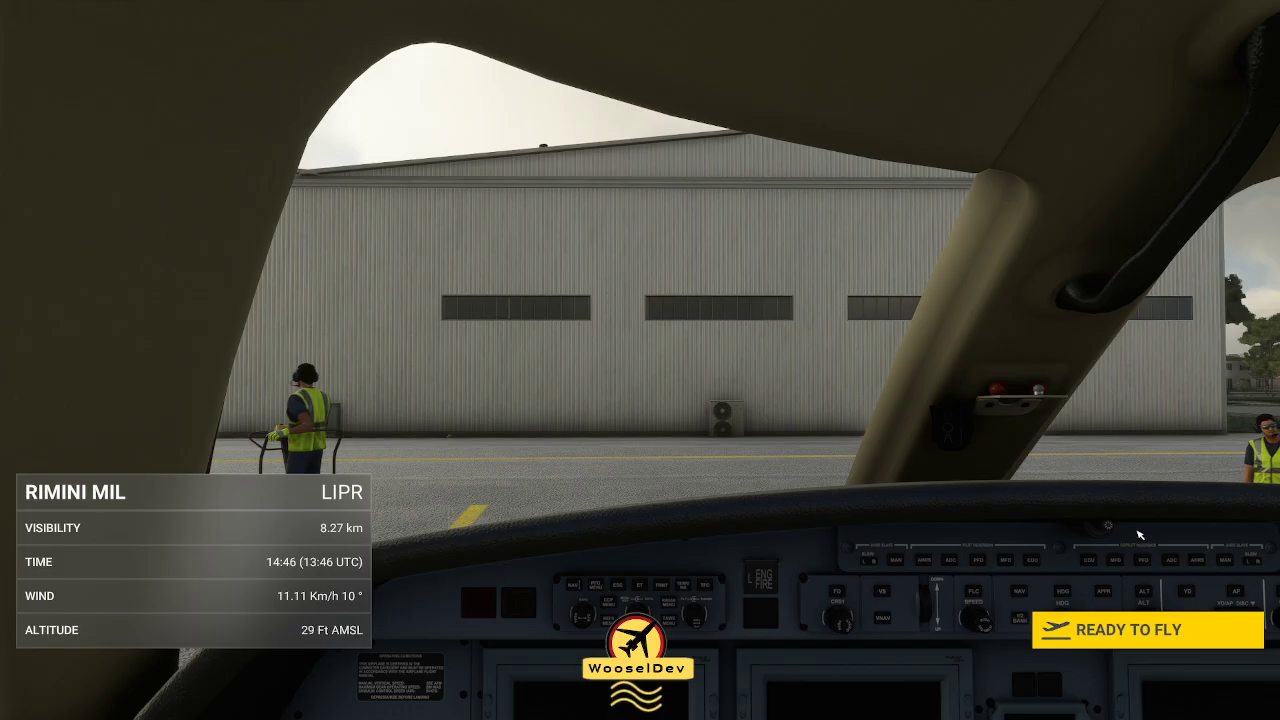
click(1130, 630)
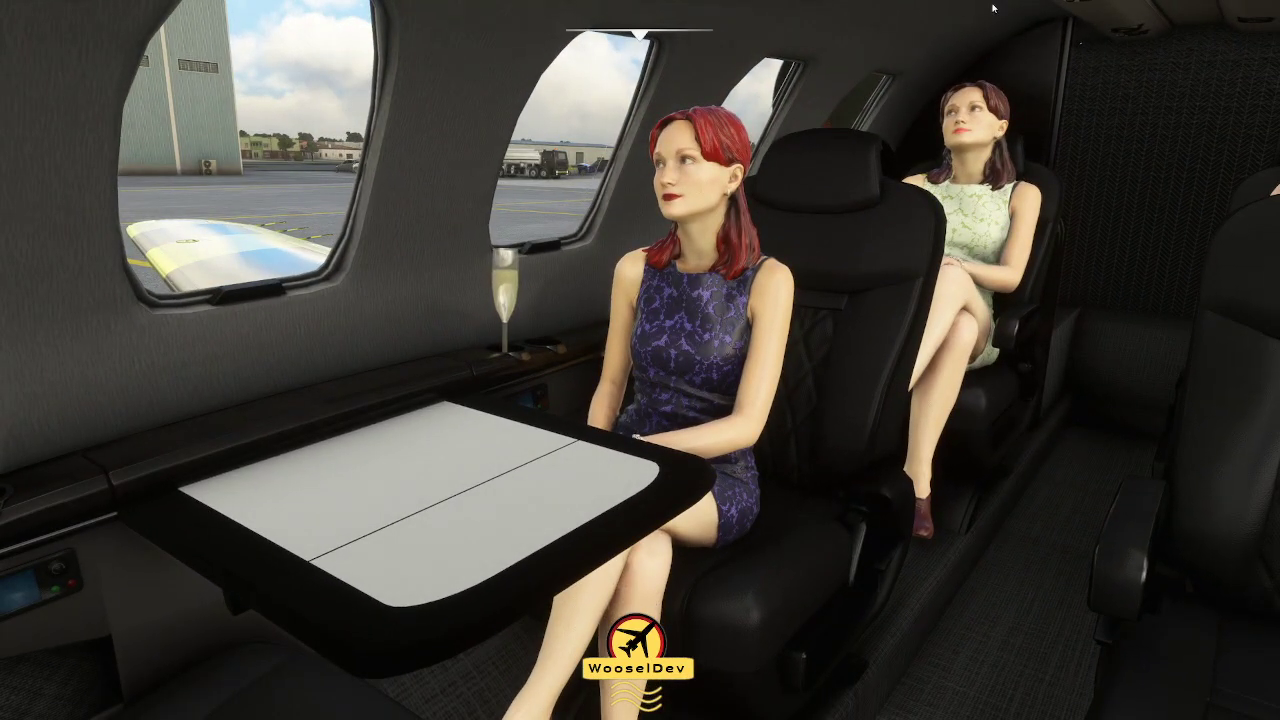
Set the local time to 11:49 in the weather settings, keeping that window clear of the table, and close it.
mouse_move(641, 37)
click(745, 66)
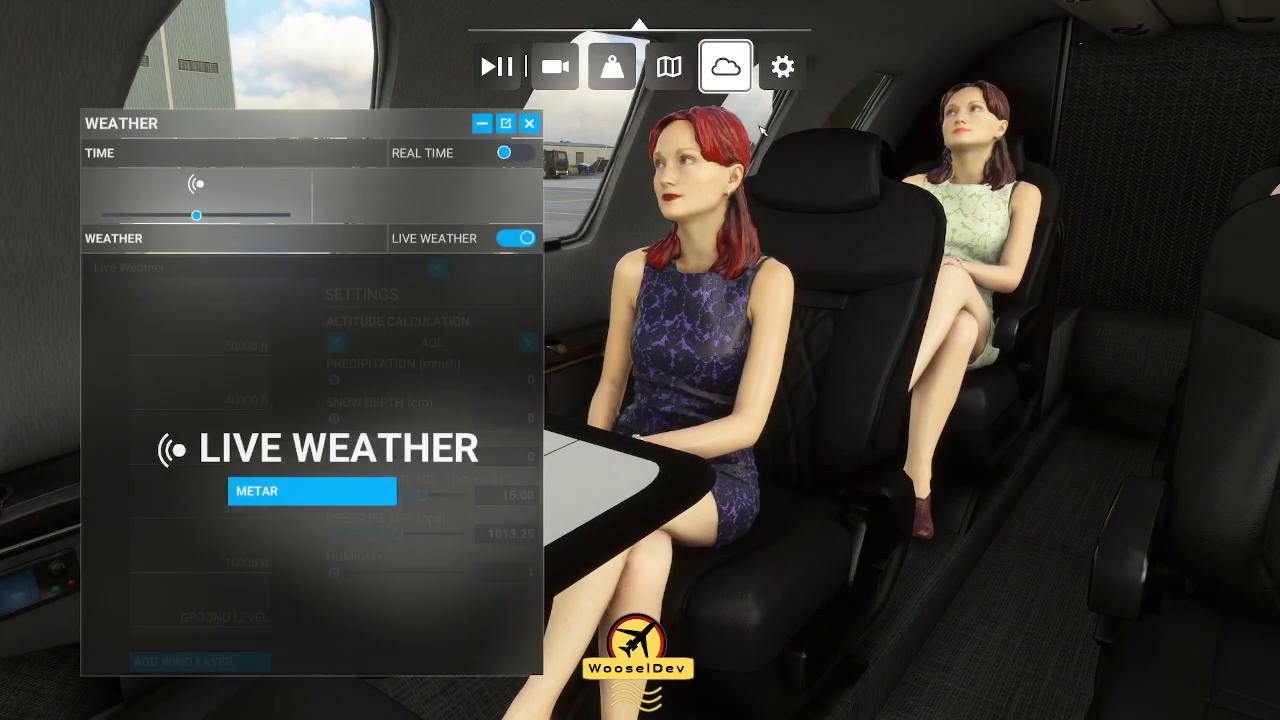
drag(383, 114, 1055, 87)
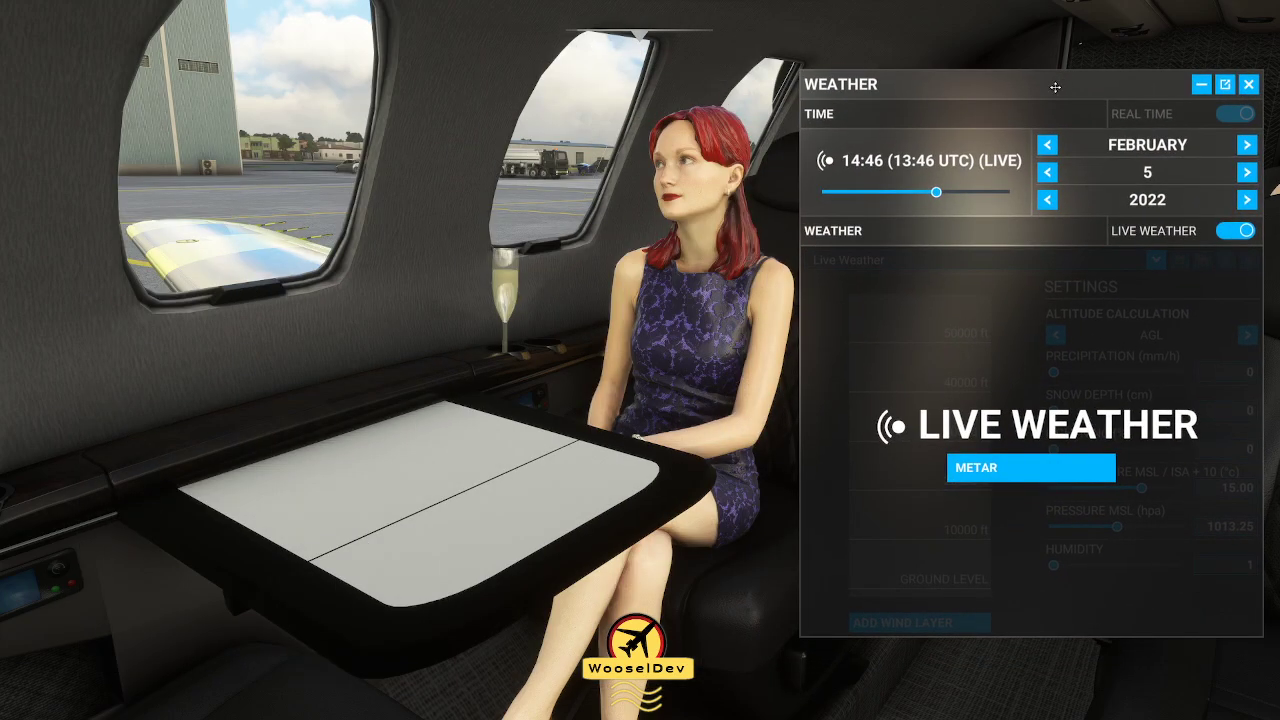
click(928, 190)
mouse_move(928, 197)
mouse_down()
mouse_move(880, 198)
mouse_move(961, 190)
mouse_move(879, 194)
mouse_move(970, 187)
mouse_move(886, 189)
mouse_move(929, 187)
mouse_up()
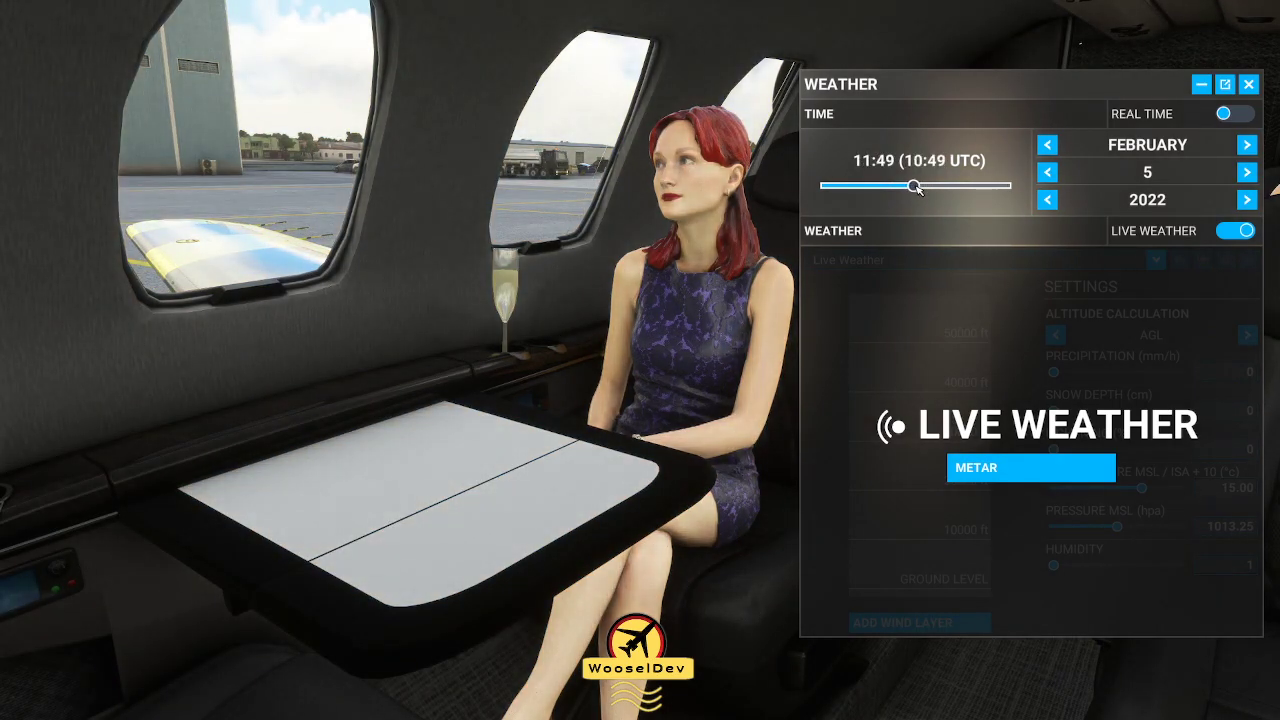
click(1249, 85)
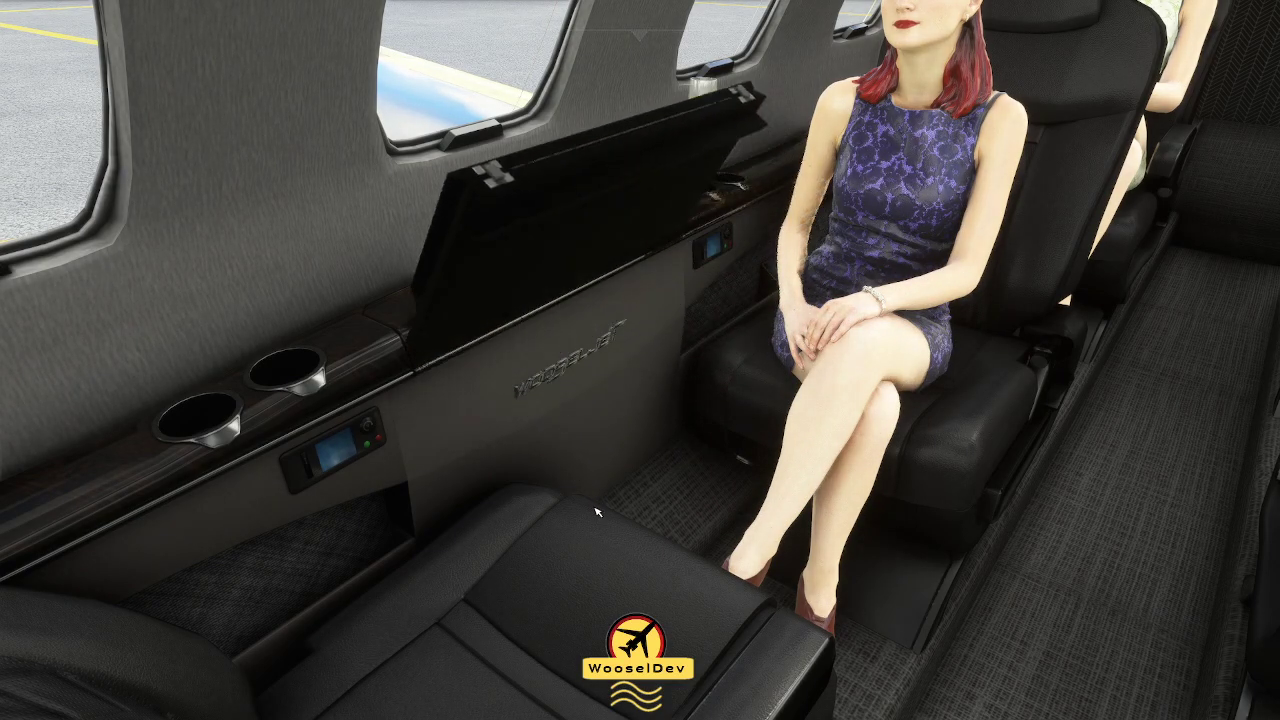
Operate the tray table beside the passenger to check how it stows into the side ledge.
click(495, 259)
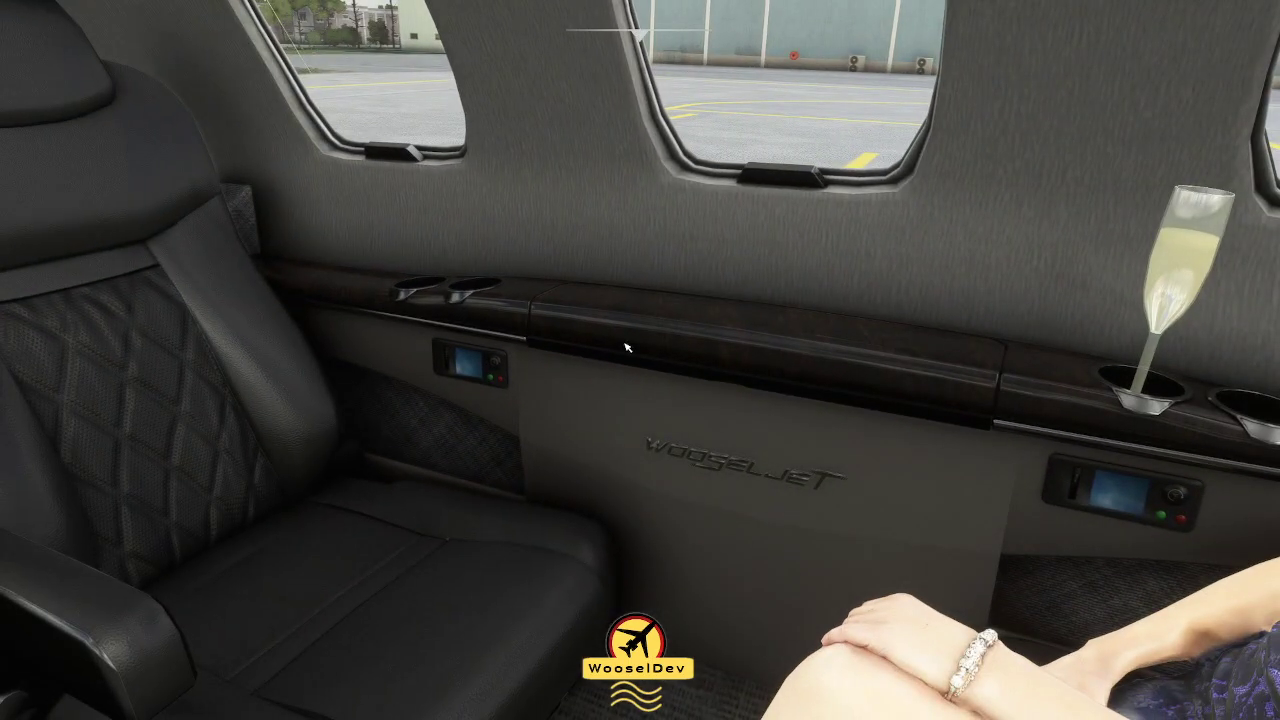
click(741, 391)
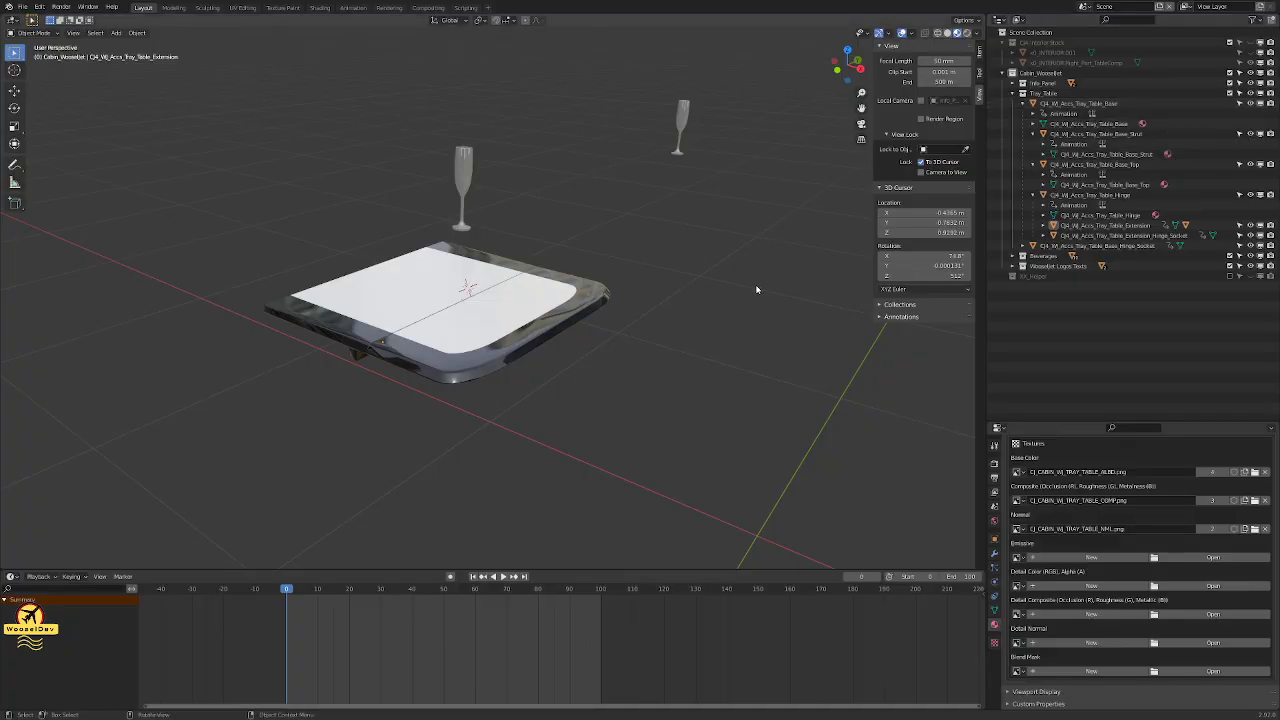
Switch to Blender and remove the Composite and Normal textures from the tray table's MSFS material.
scroll(557, 314, up, 3)
scroll(566, 326, down, 2)
scroll(565, 326, up, 2)
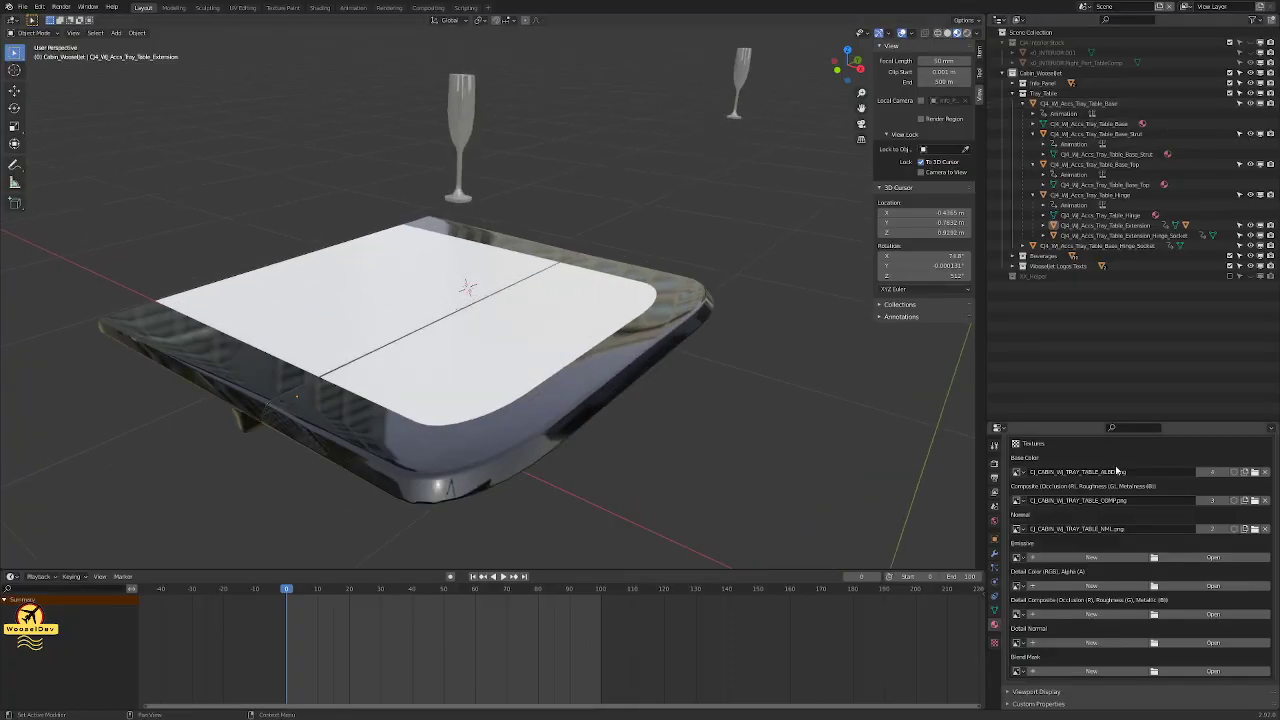
click(1266, 501)
click(1266, 529)
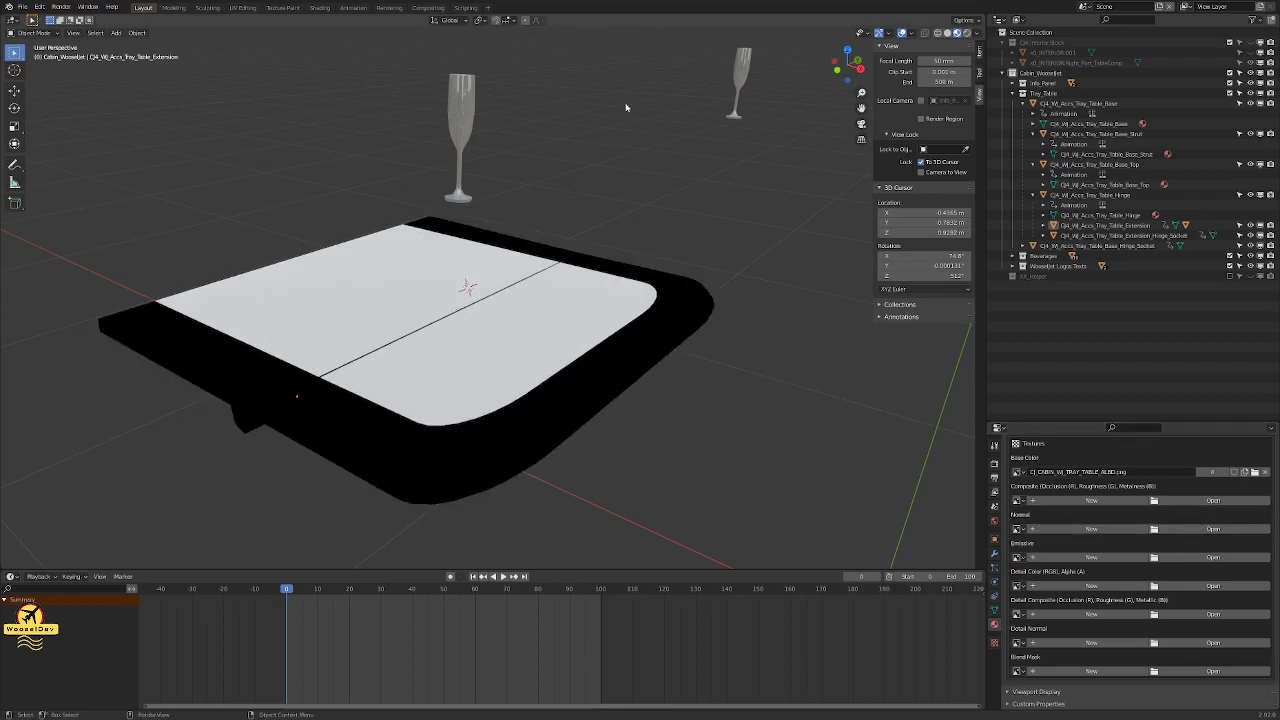
Open the Shading workspace and select the tray table base to load its Cabin_Tray_Table node tree.
click(319, 8)
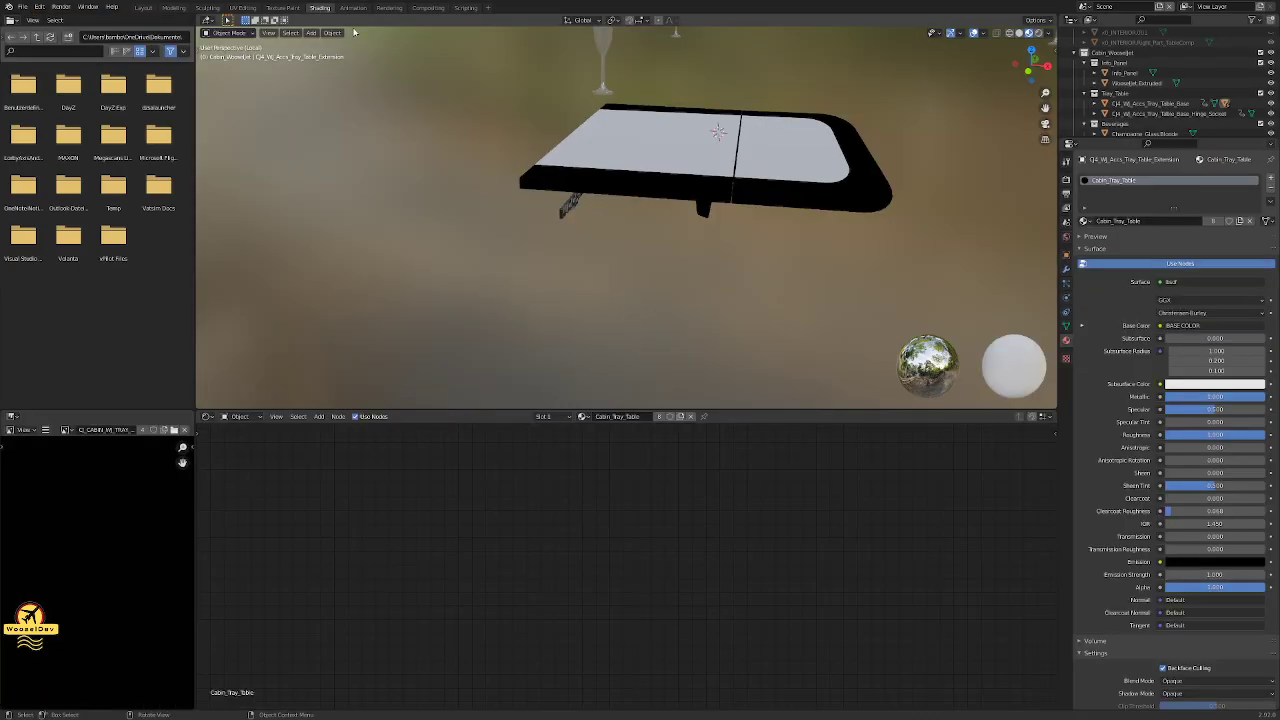
click(870, 215)
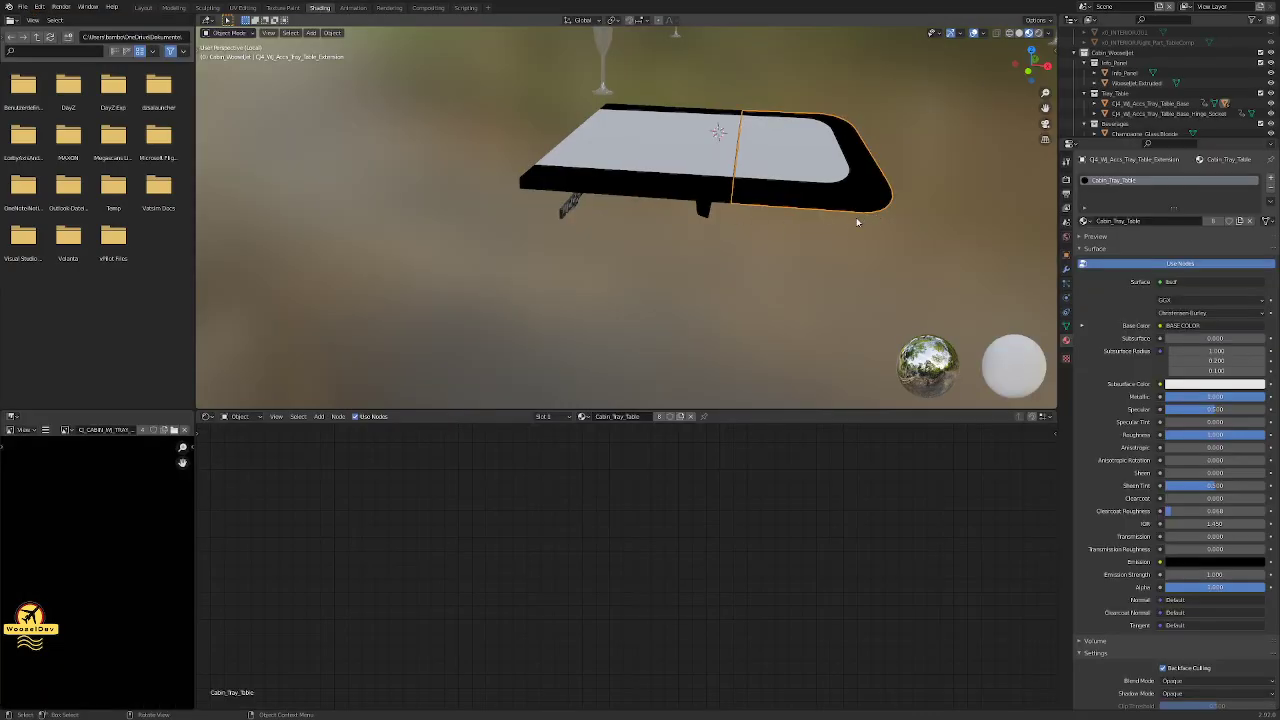
click(708, 200)
scroll(583, 491, down, 6)
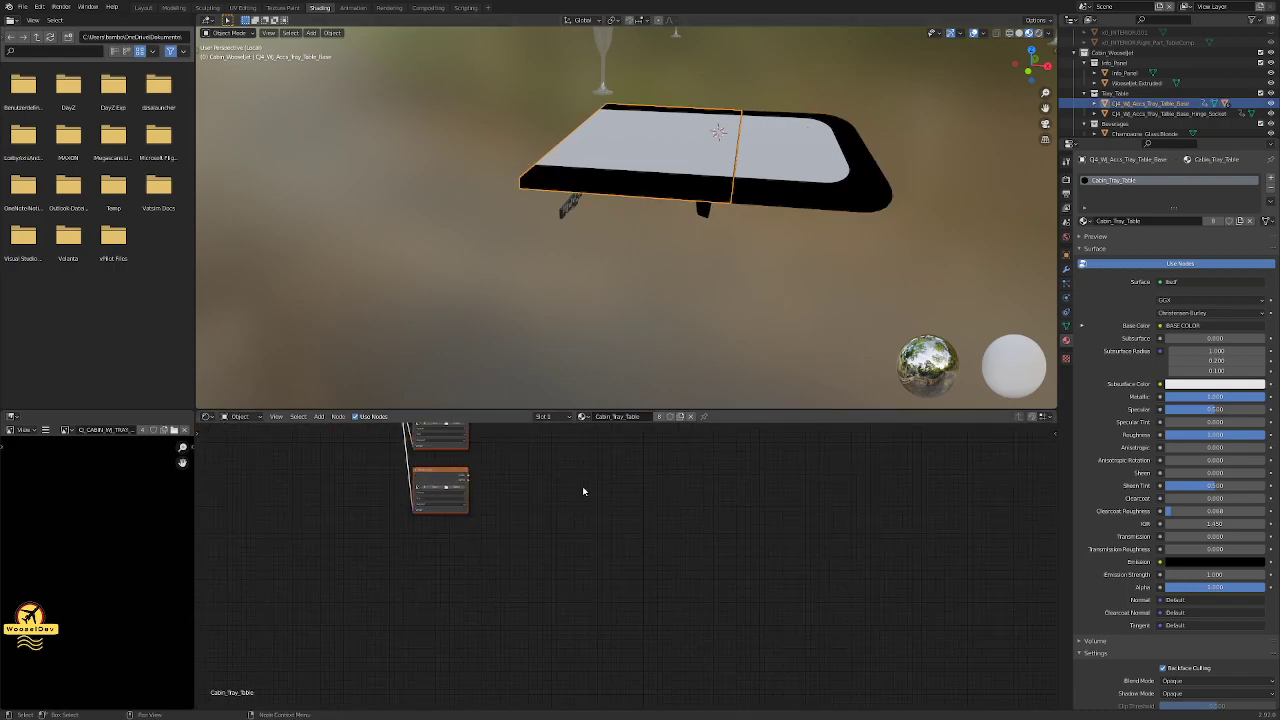
Examine the texture nodes of the Cabin_Tray_Table material and their connections.
middle_drag(683, 456, 629, 514)
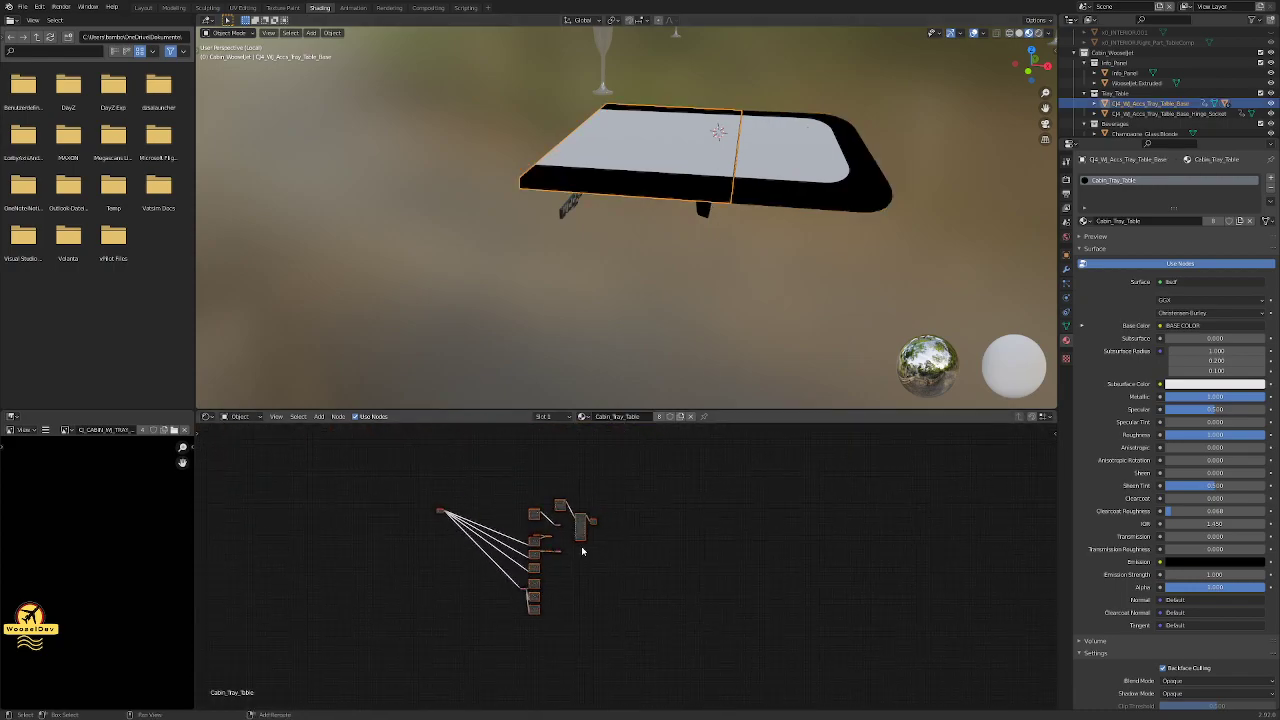
scroll(629, 514, up, 4)
middle_drag(450, 493, 640, 533)
scroll(640, 533, up, 5)
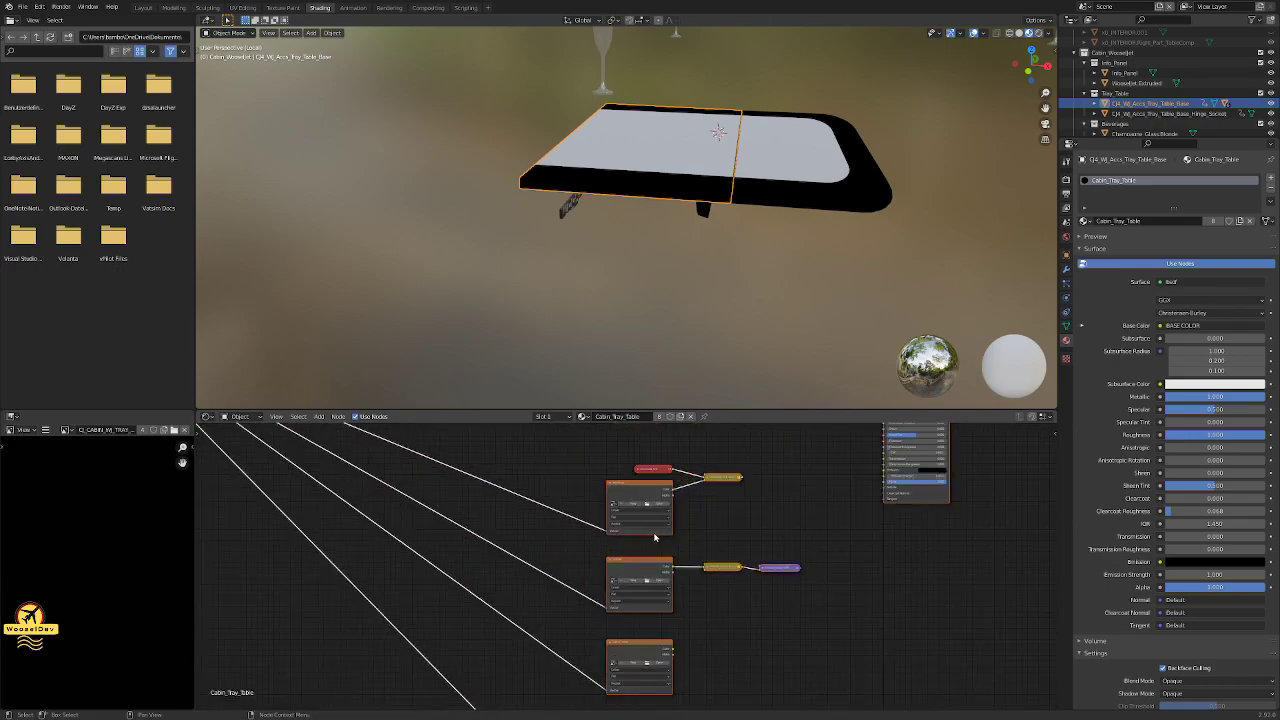
scroll(722, 521, down, 5)
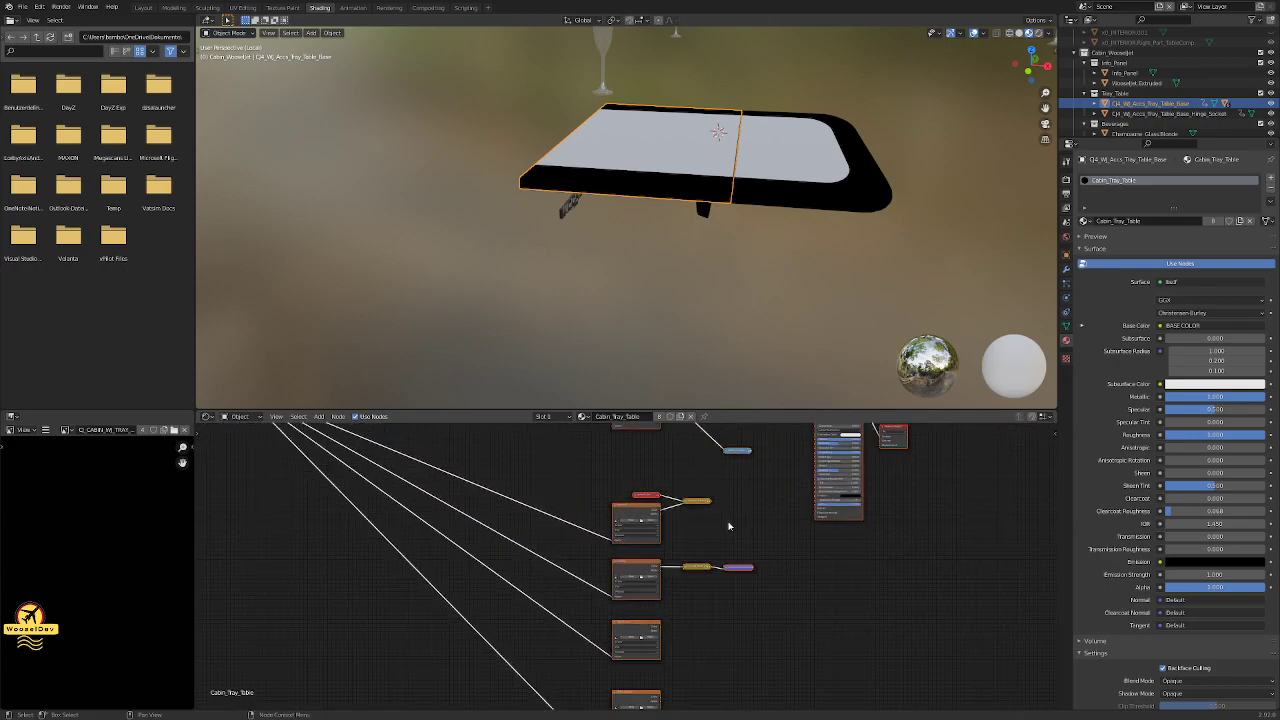
scroll(840, 515, up, 3)
scroll(850, 503, up, 2)
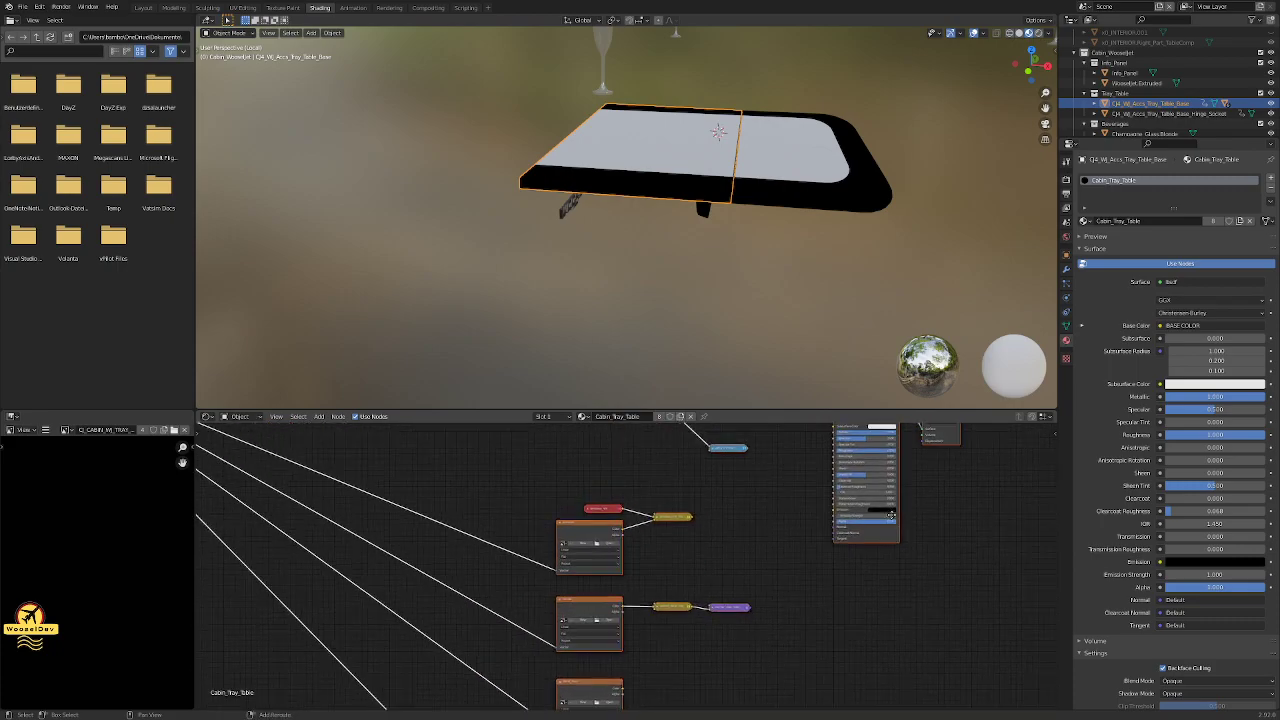
Set the BSDF node's Metallic to 0.545, Specular to 0.518 and Roughness to about 0.49.
middle_drag(850, 503, 551, 520)
scroll(551, 520, up, 3)
scroll(551, 520, up, 2)
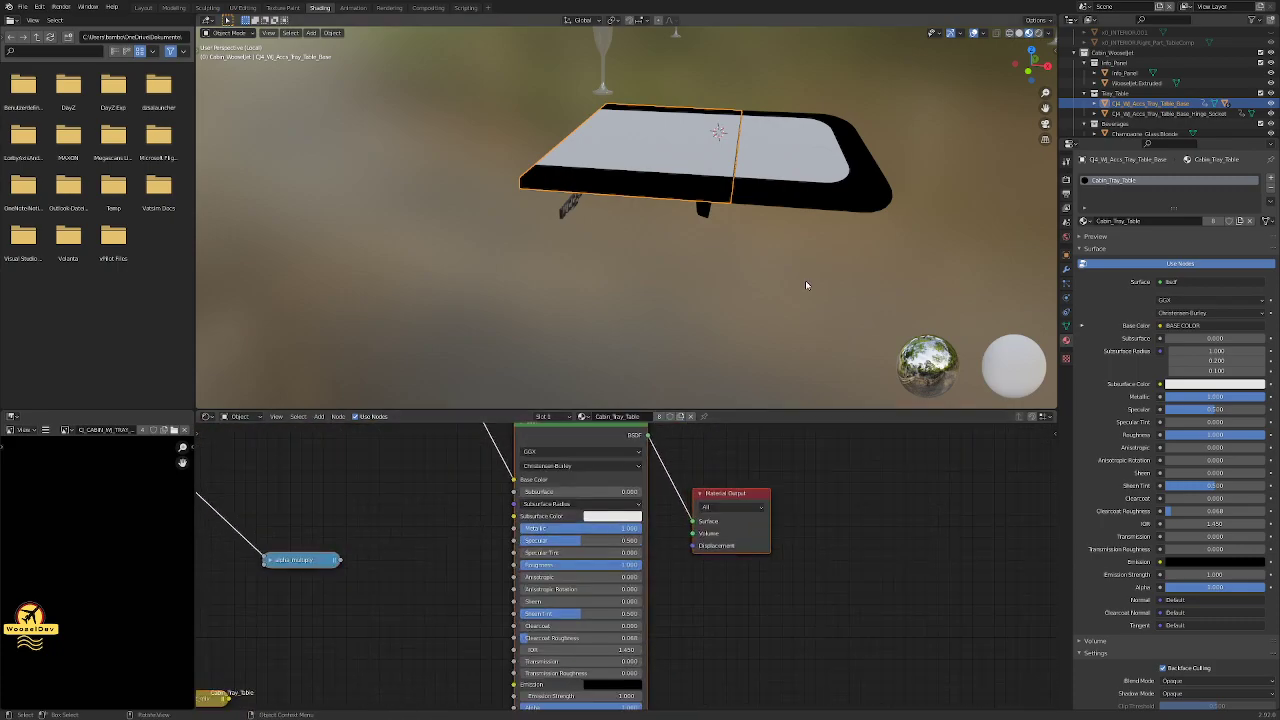
middle_drag(806, 286, 800, 220)
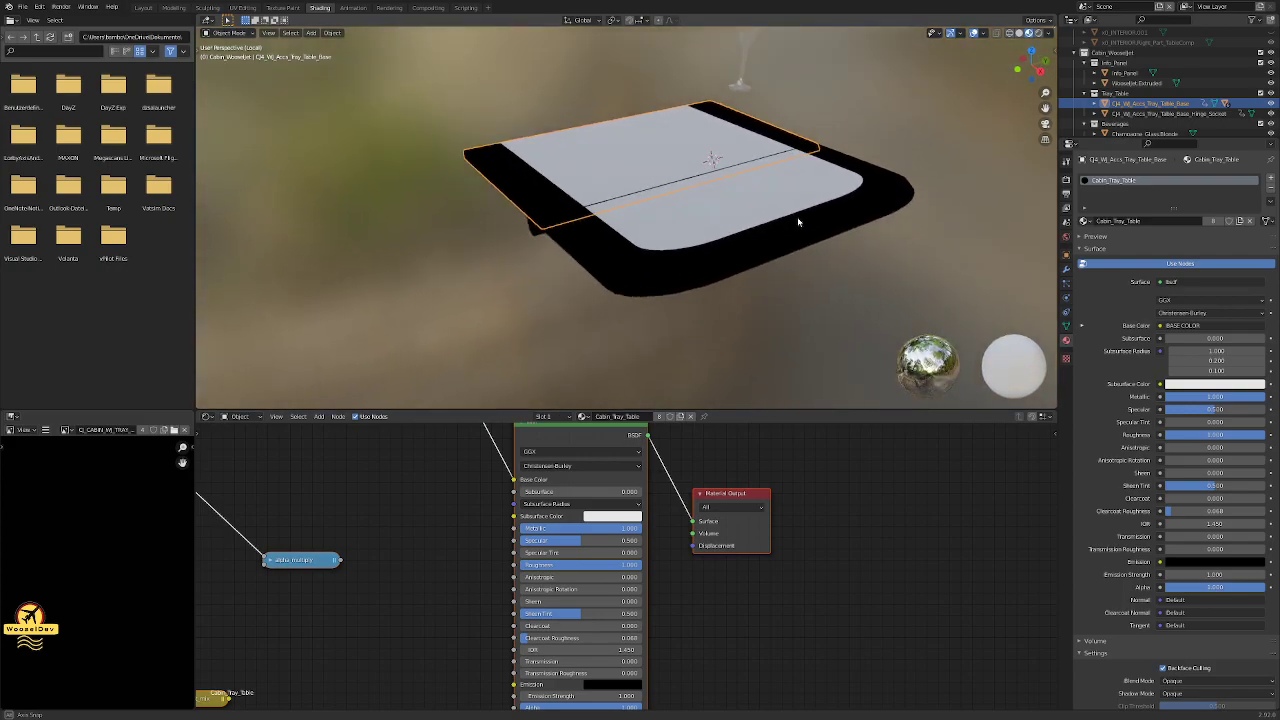
mouse_move(634, 533)
mouse_down()
mouse_move(522, 533)
mouse_move(640, 533)
mouse_move(522, 533)
mouse_move(586, 533)
mouse_up()
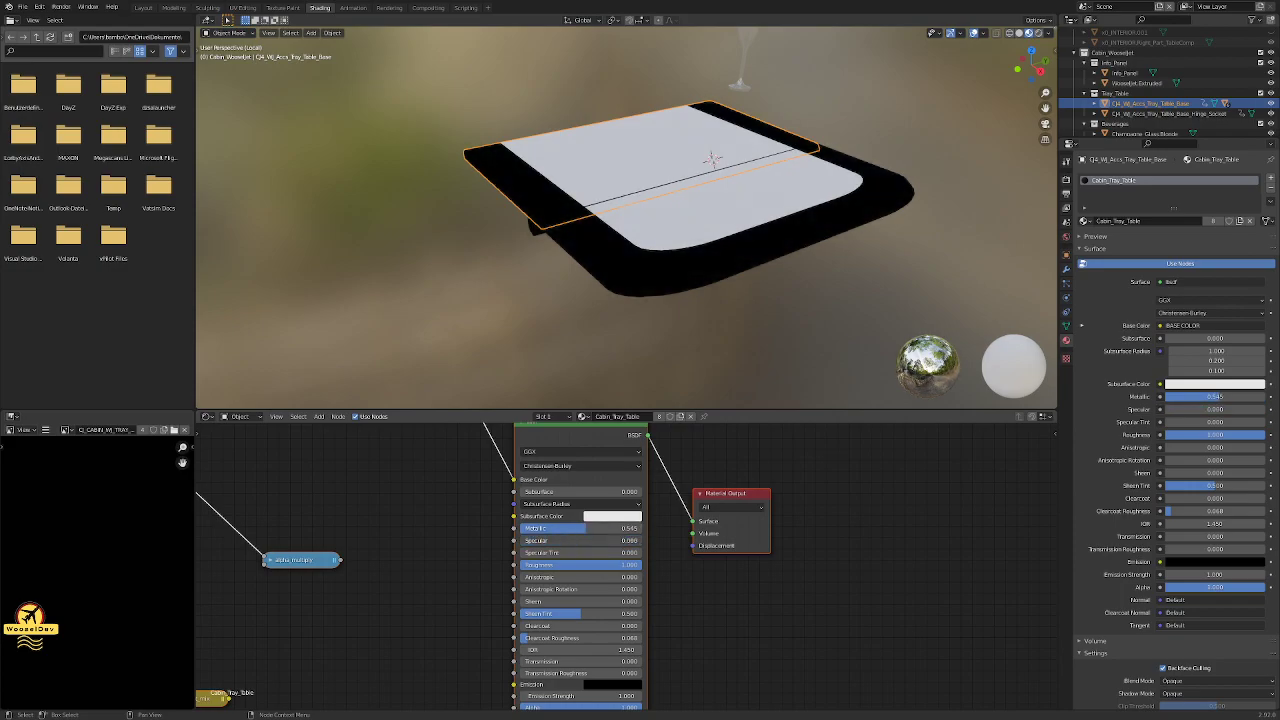
drag(580, 540, 518, 565)
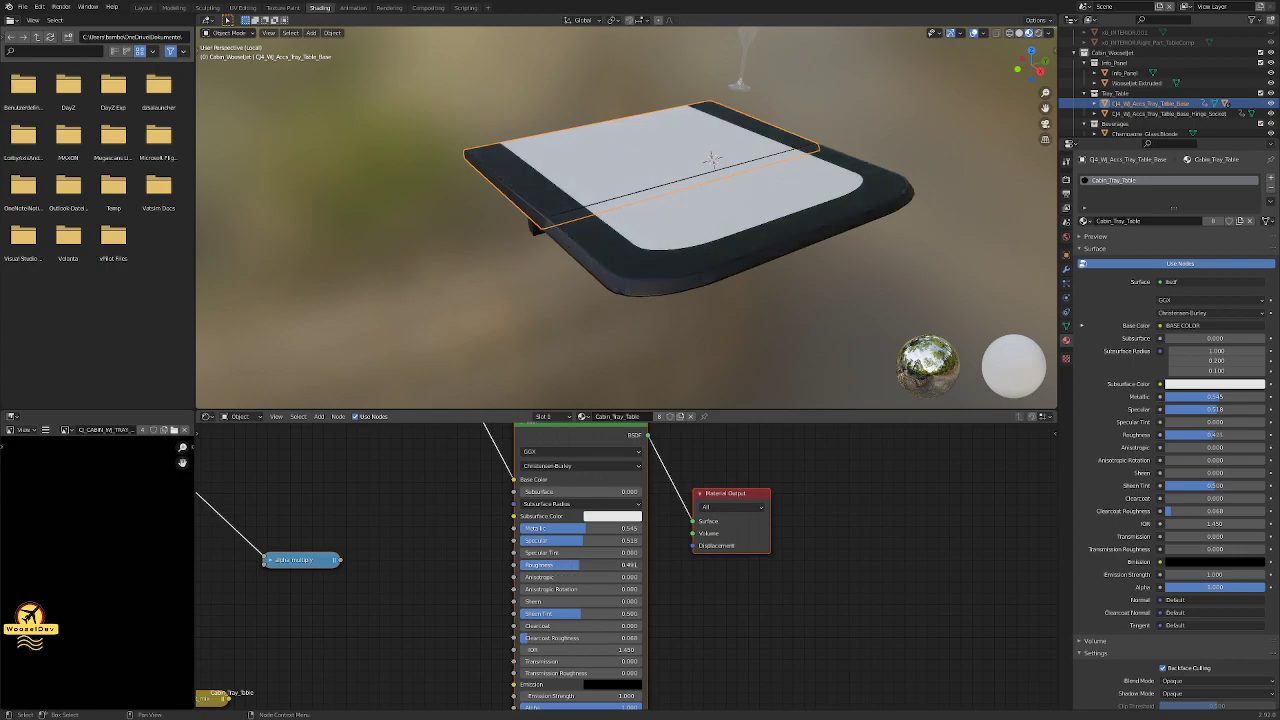
Try a BSDF Roughness of 0.000, and raise it to 0.159 to compare the table's reflections.
drag(560, 565, 515, 566)
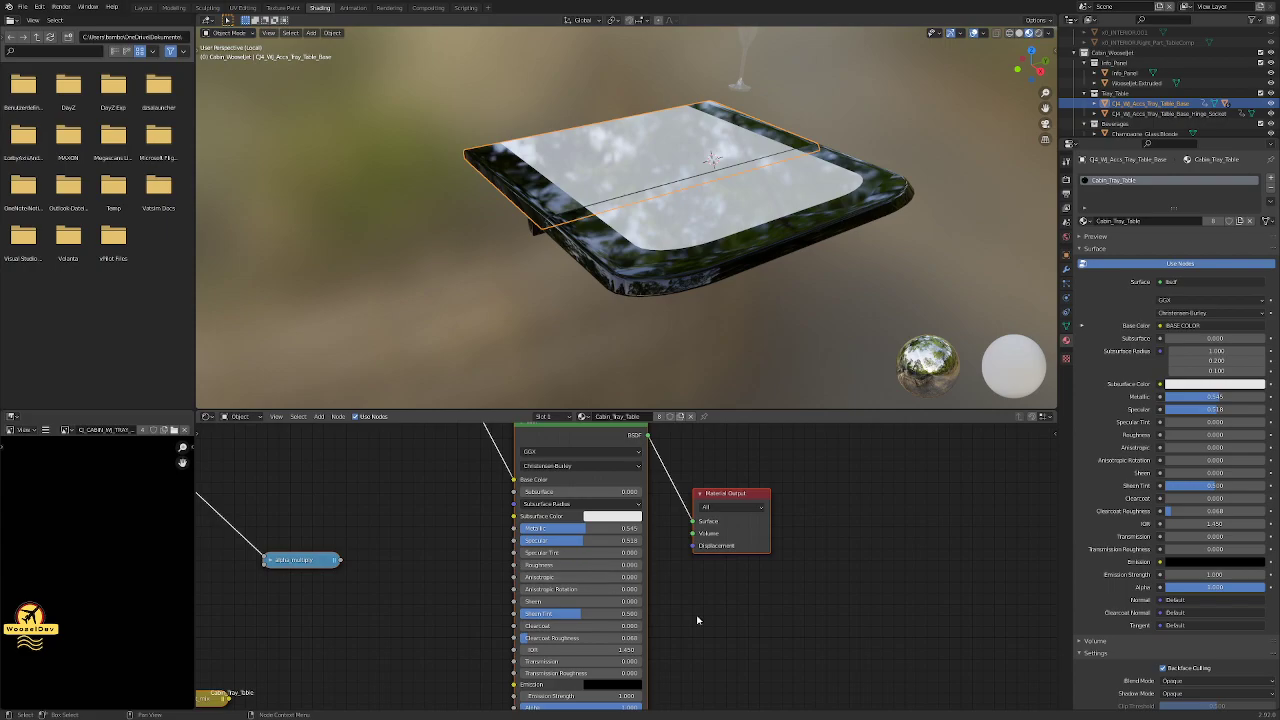
scroll(697, 620, down, 1)
mouse_move(699, 623)
middle_down()
mouse_move(694, 537)
mouse_move(683, 613)
middle_up()
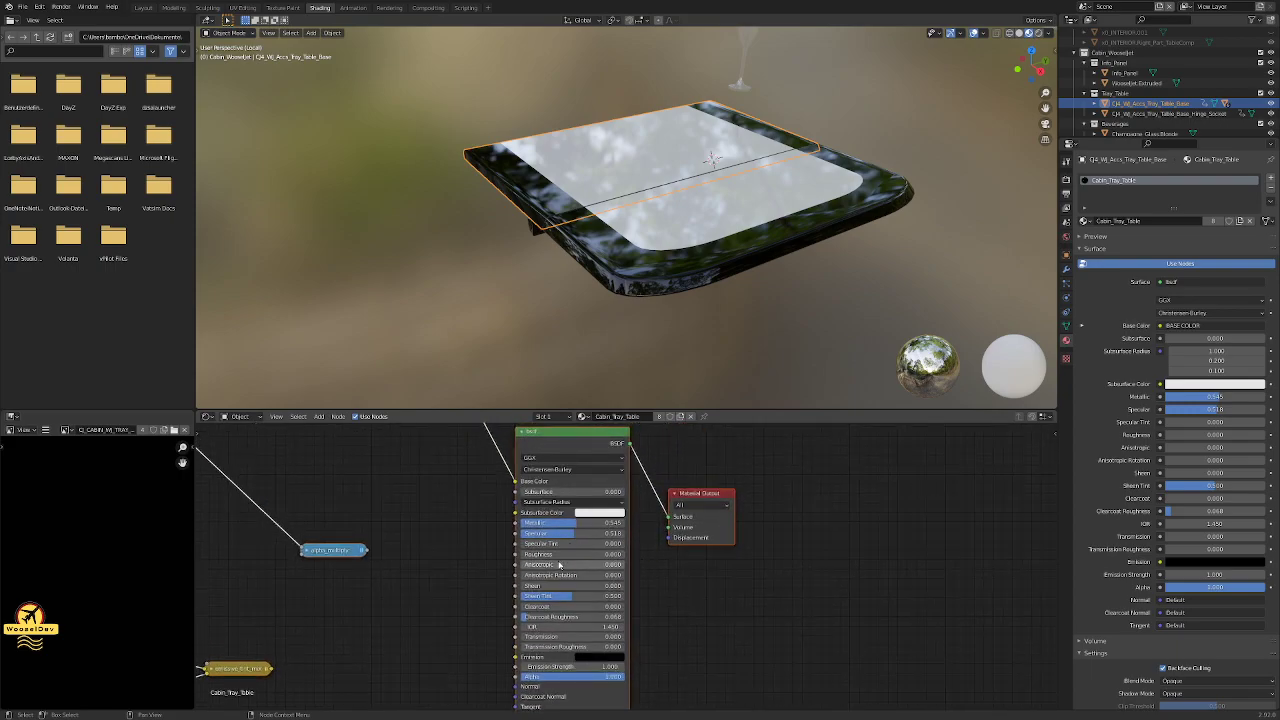
mouse_move(560, 554)
mouse_down()
mouse_move(626, 554)
mouse_move(535, 554)
mouse_up()
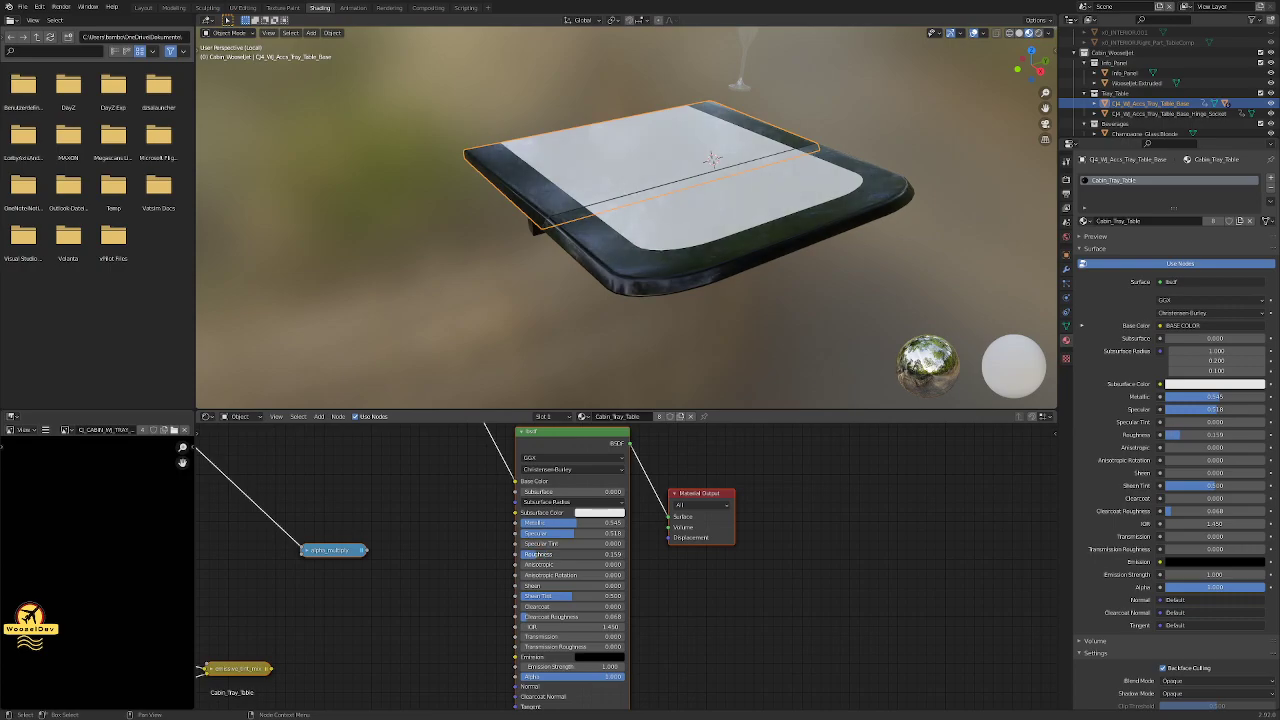
Reassign CJ_CABIN_WJ_TRAY_TABLE_COMP.png as the Composite texture and CJ_CABIN_WJ_TRAY_TABLE_NML.png as the Normal texture in the MSFS material.
scroll(1108, 608, down, 12)
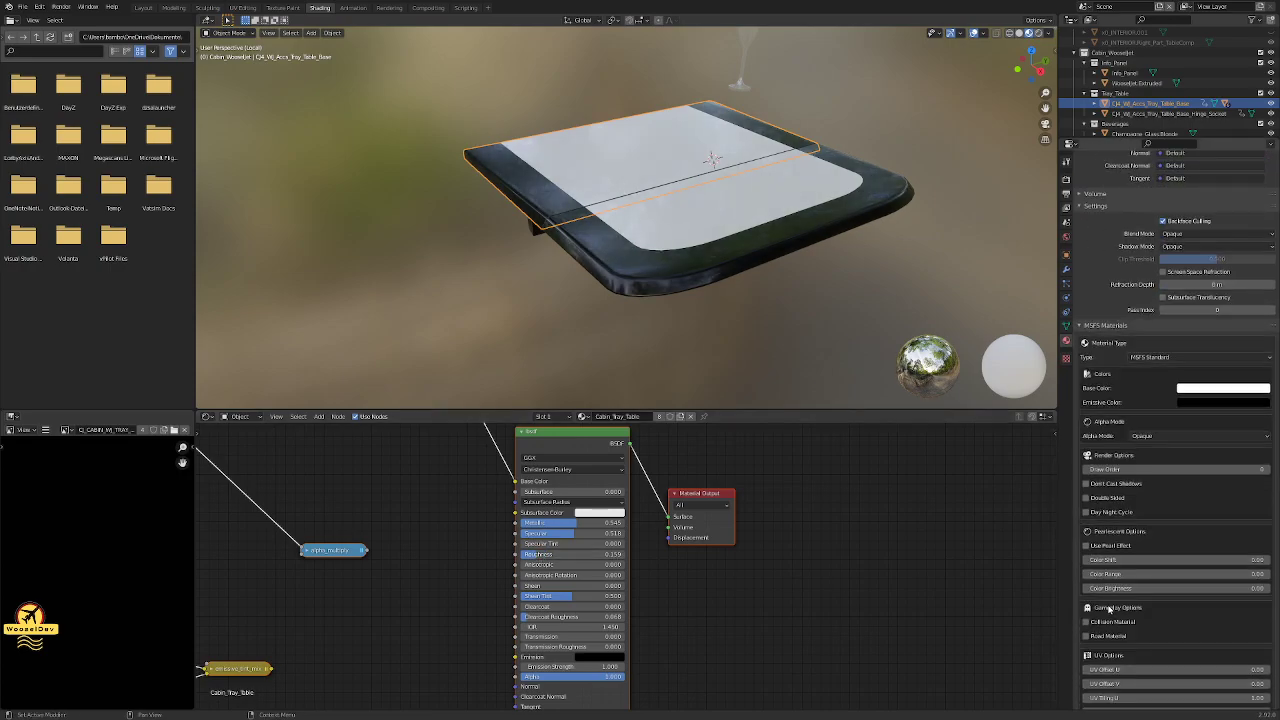
scroll(1108, 608, down, 12)
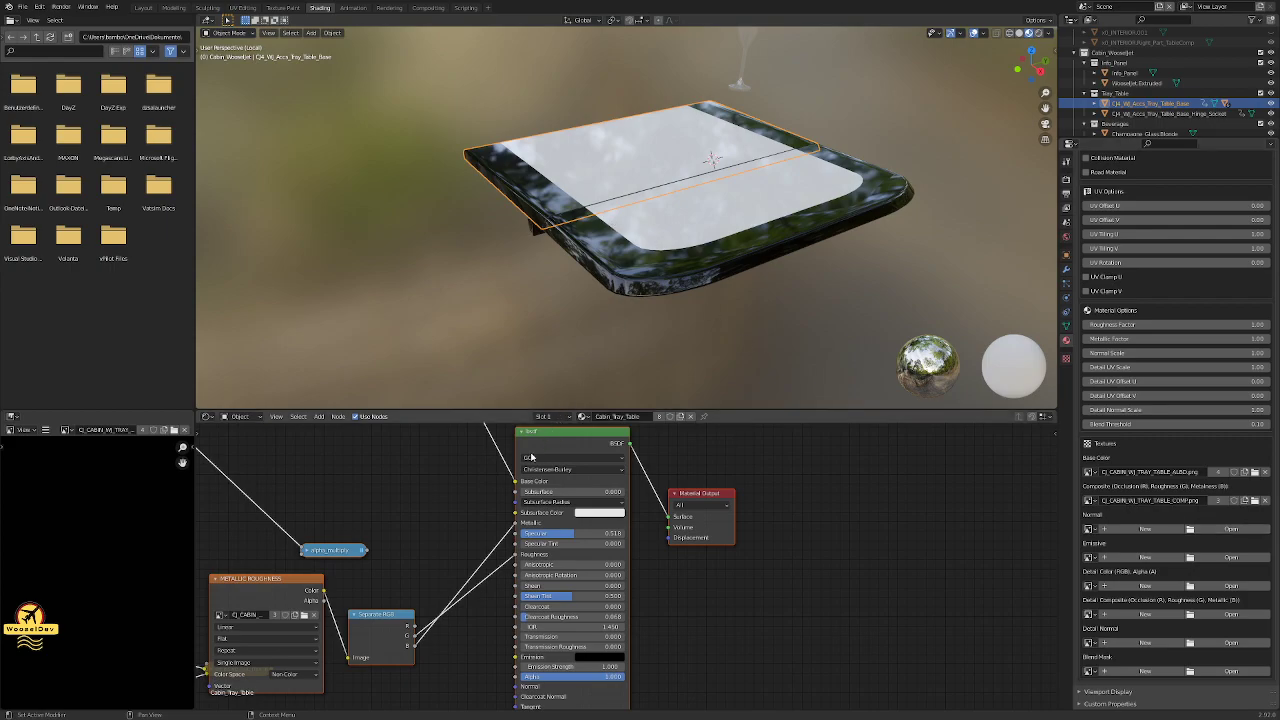
mouse_move(780, 290)
middle_down()
mouse_move(708, 295)
mouse_move(690, 262)
mouse_move(684, 280)
mouse_move(748, 308)
mouse_move(892, 306)
mouse_move(691, 273)
mouse_move(700, 310)
middle_up()
Inspect the material's node tree for the metallic roughness and normal texture nodes and how they connect to the shader.
scroll(700, 556, down, 3)
scroll(690, 562, down, 5)
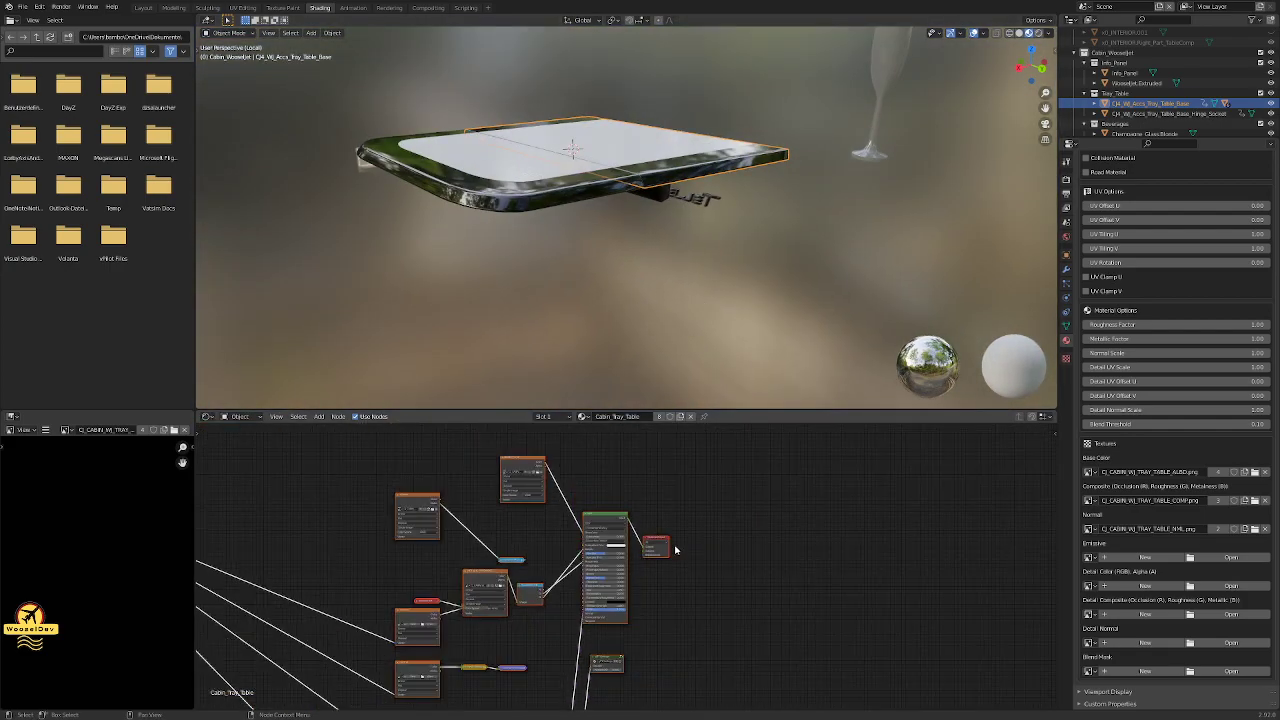
scroll(693, 571, up, 2)
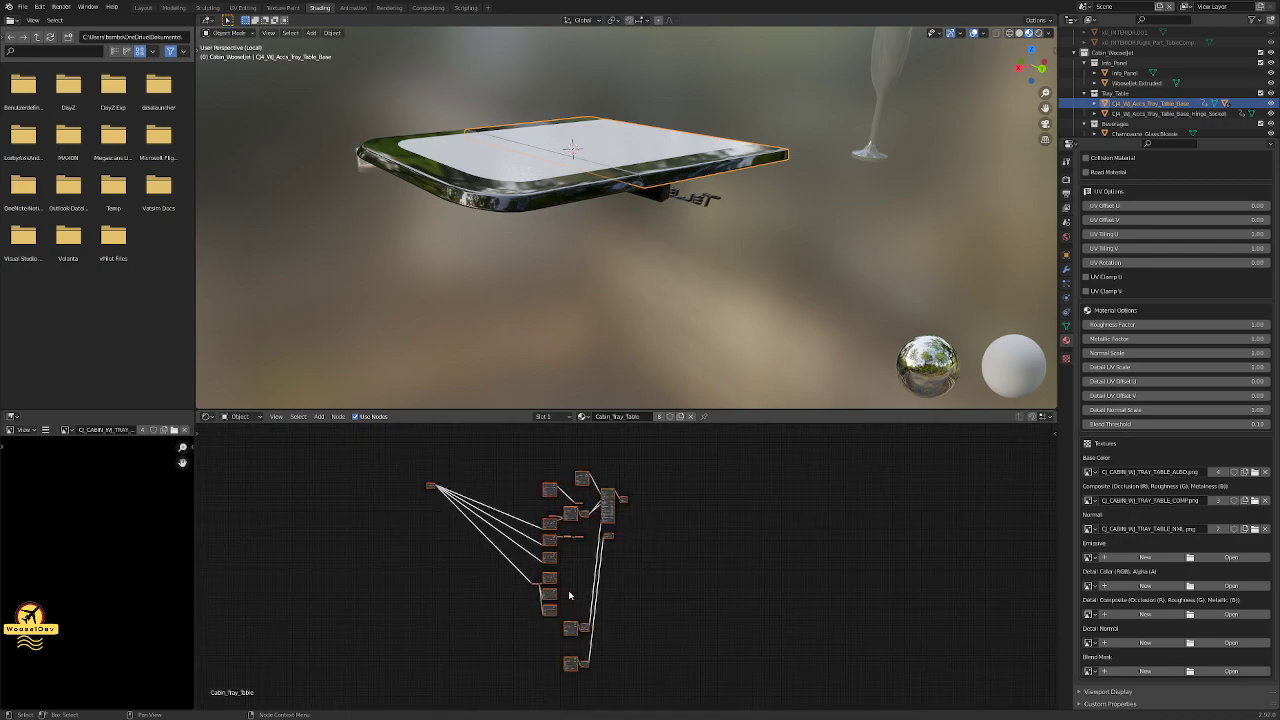
scroll(571, 591, up, 3)
scroll(550, 575, up, 7)
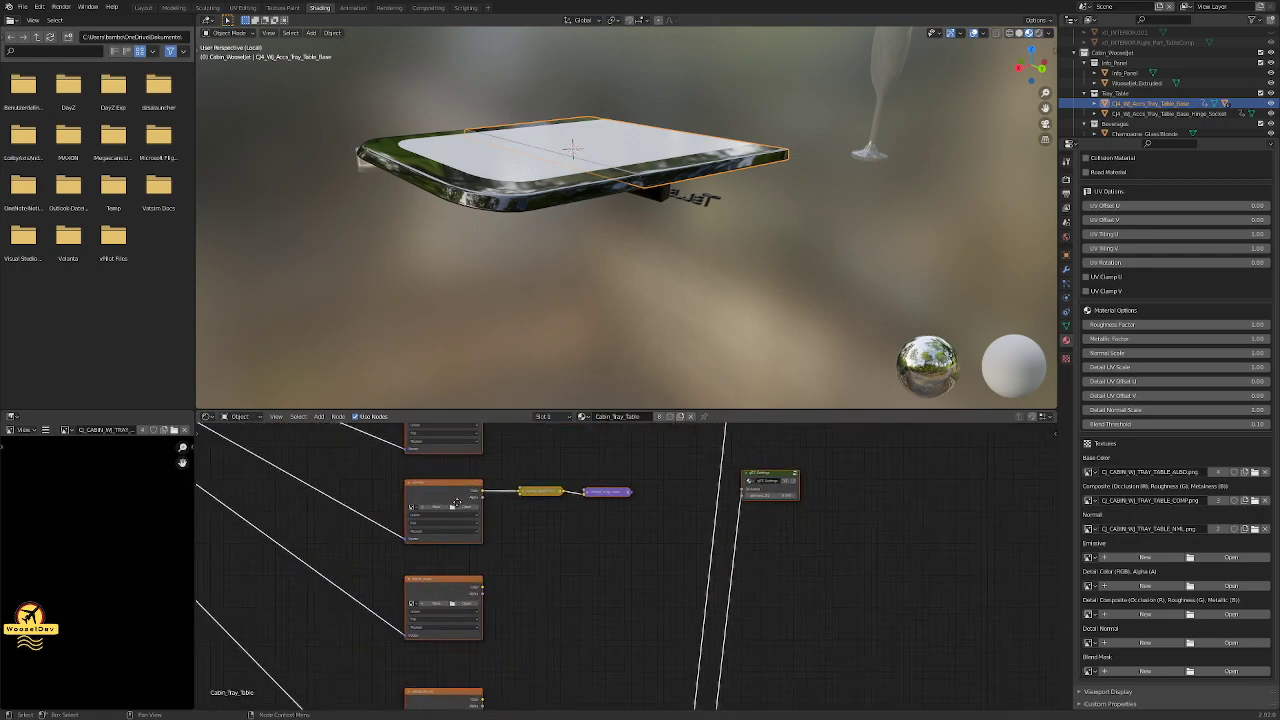
scroll(558, 566, up, 2)
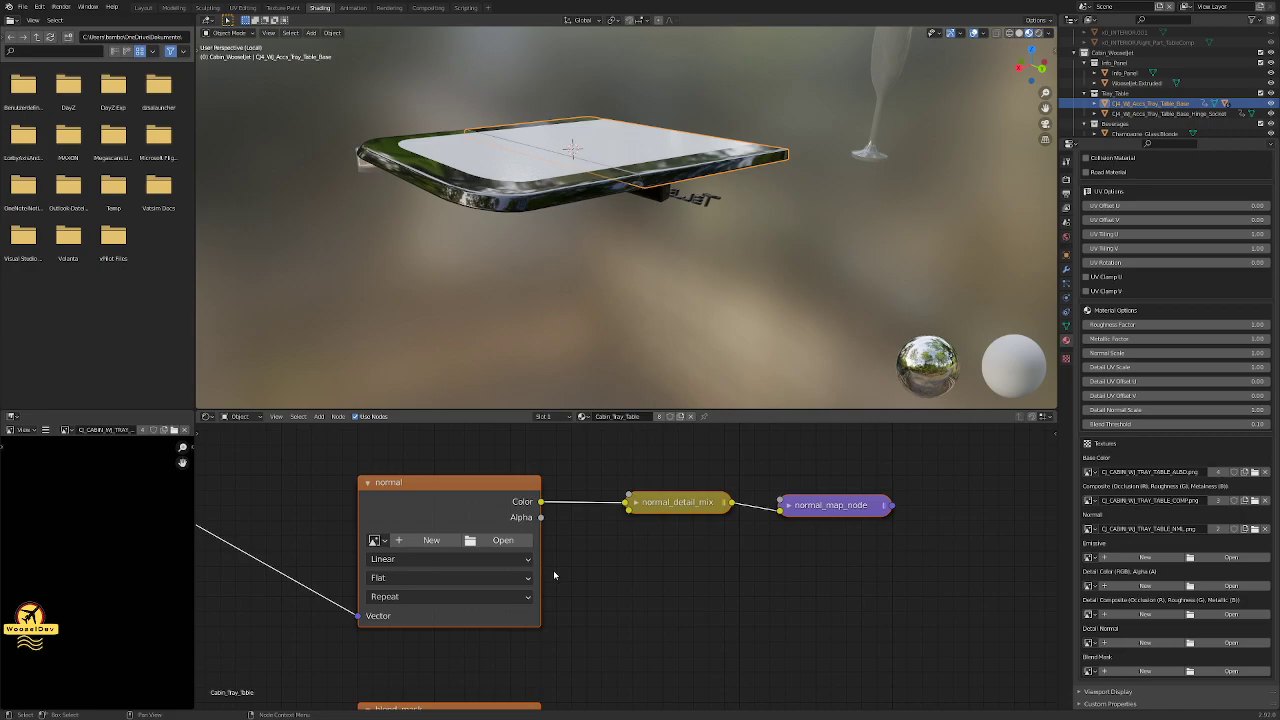
scroll(570, 599, down, 8)
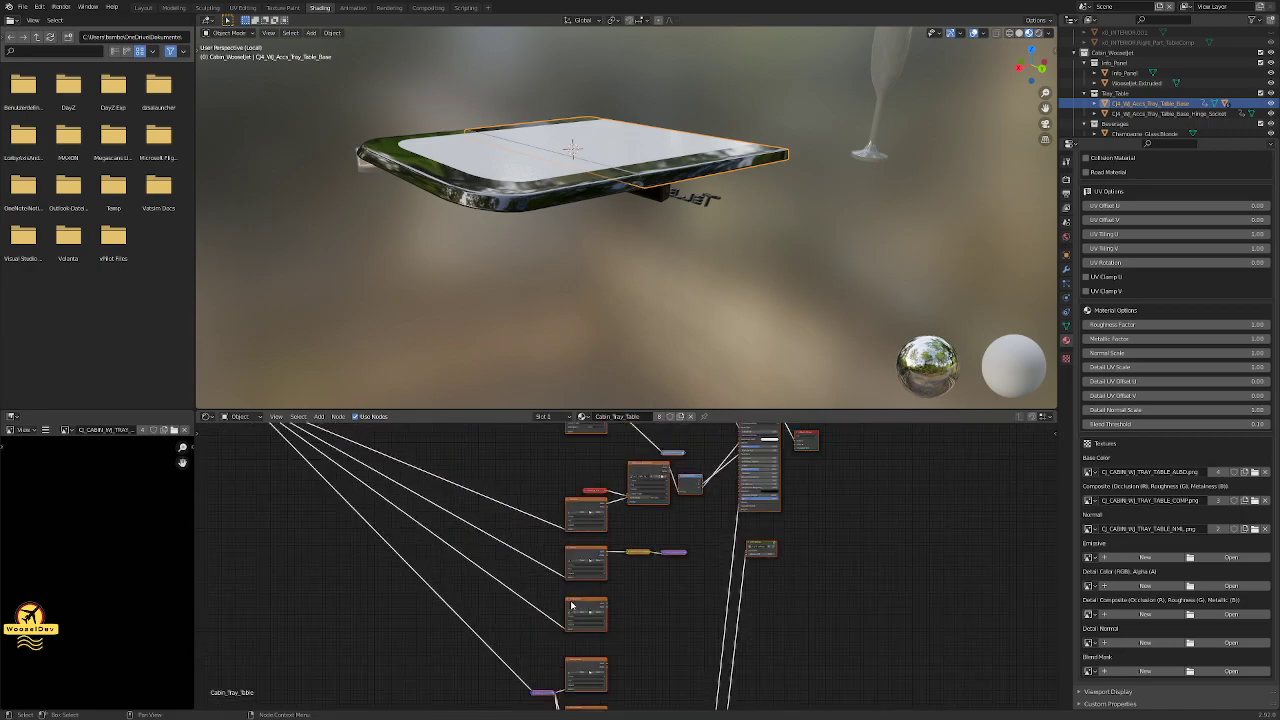
Examine the UV node and follow its links to the emissive and normal texture nodes in the Cabin_Tray_Table node tree.
scroll(612, 548, up, 2)
middle_drag(340, 444, 623, 551)
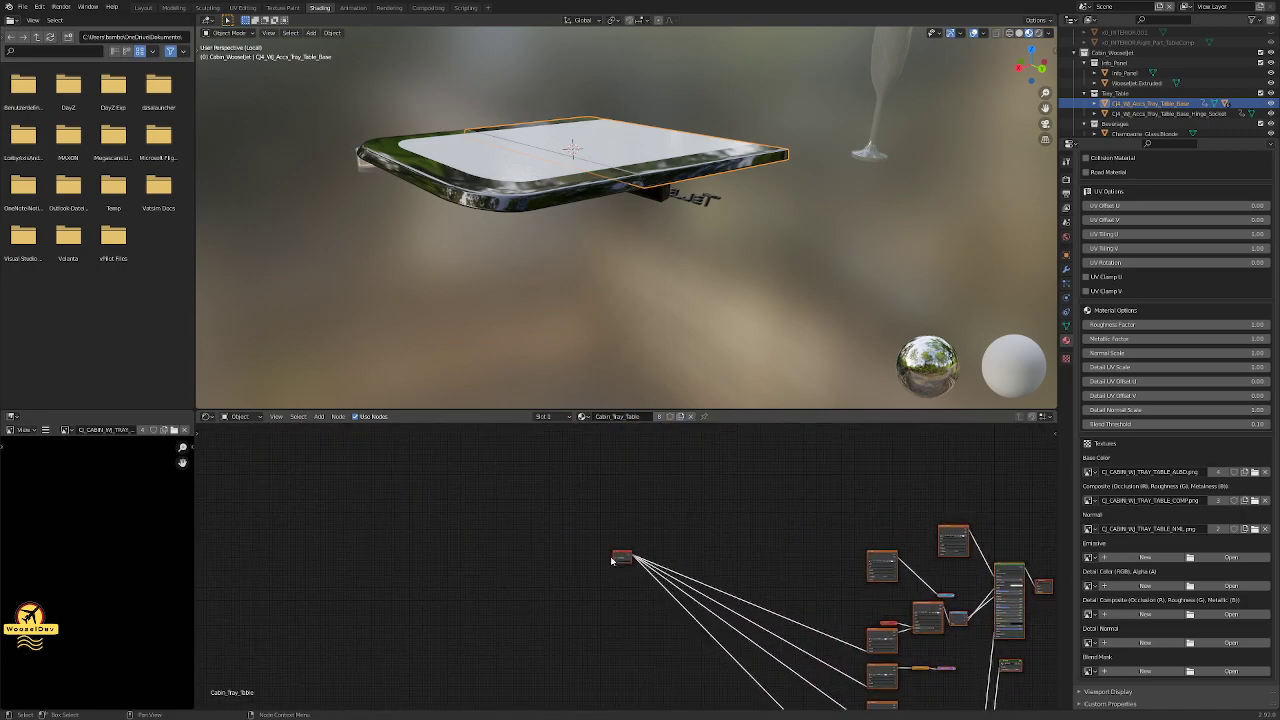
scroll(626, 552, up, 3)
scroll(626, 552, up, 4)
scroll(632, 580, down, 6)
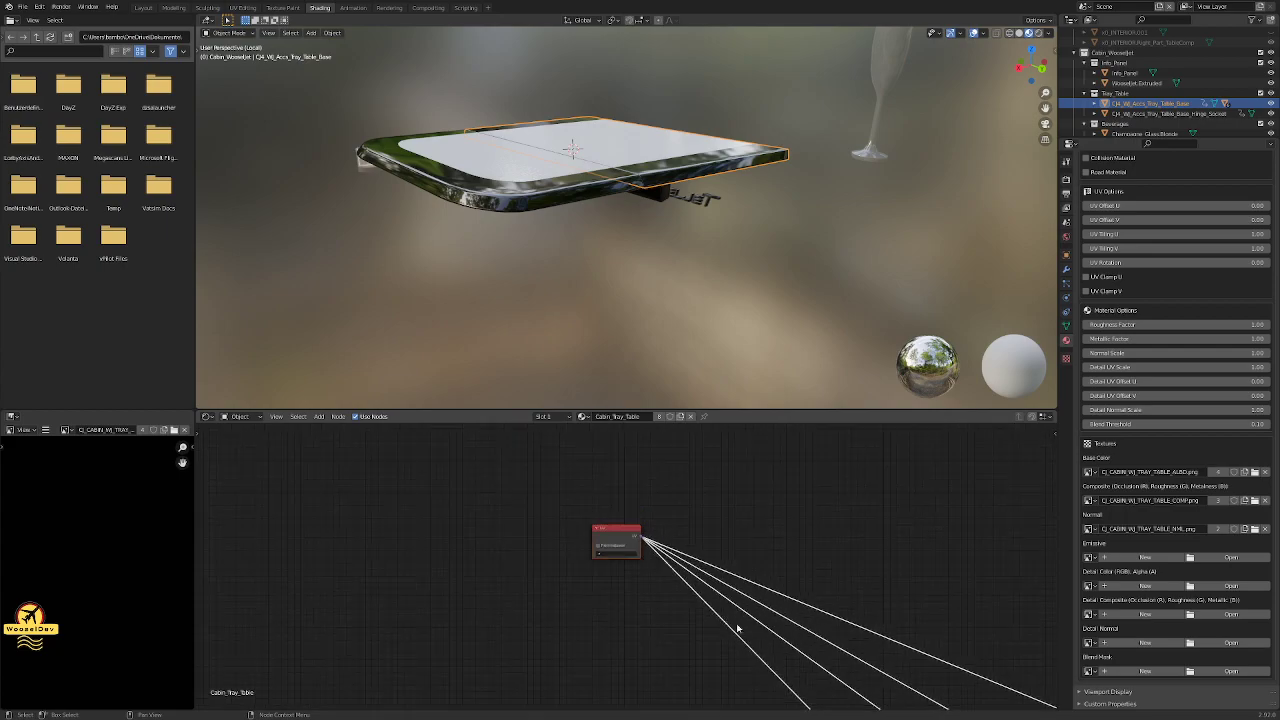
middle_drag(790, 575, 640, 550)
scroll(655, 552, up, 2)
scroll(660, 560, up, 3)
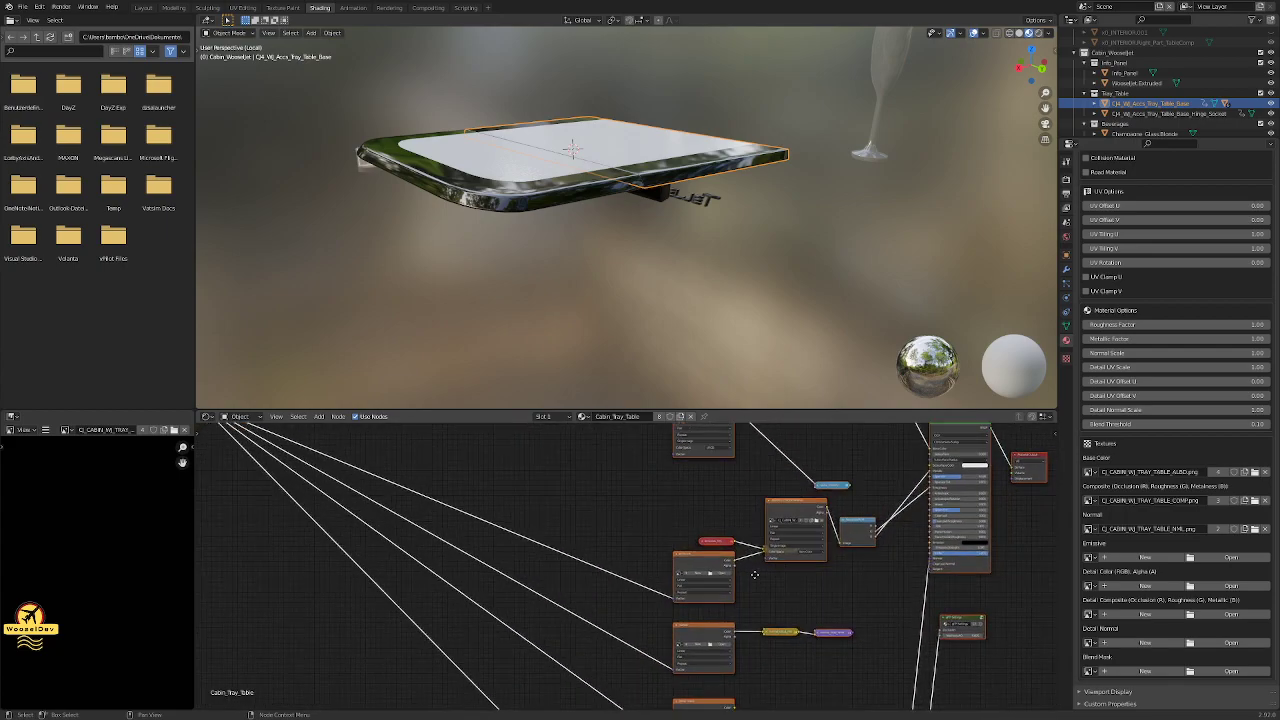
middle_drag(700, 600, 477, 543)
scroll(600, 600, up, 5)
scroll(586, 610, down, 5)
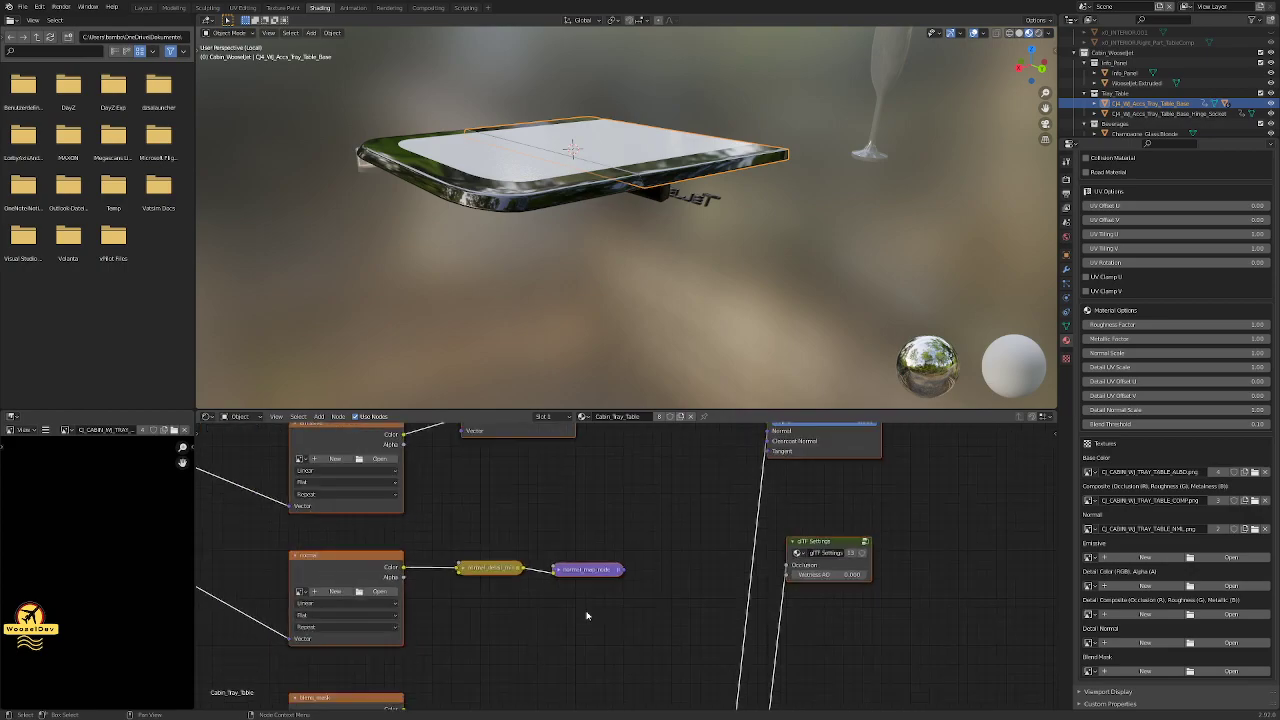
Examine the detail UV scale node and its empty detail texture nodes, and return to the base color and BSDF nodes.
middle_drag(597, 612, 540, 540)
scroll(514, 584, up, 4)
scroll(453, 540, up, 2)
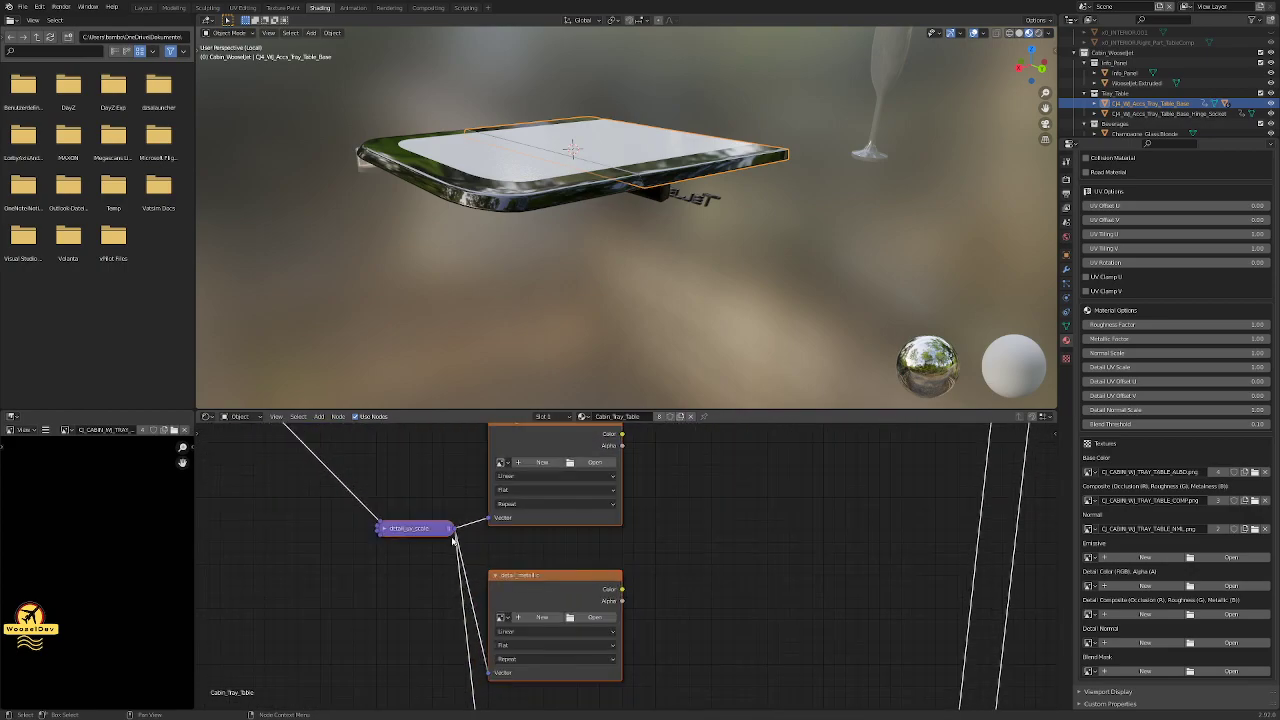
scroll(520, 632, down, 2)
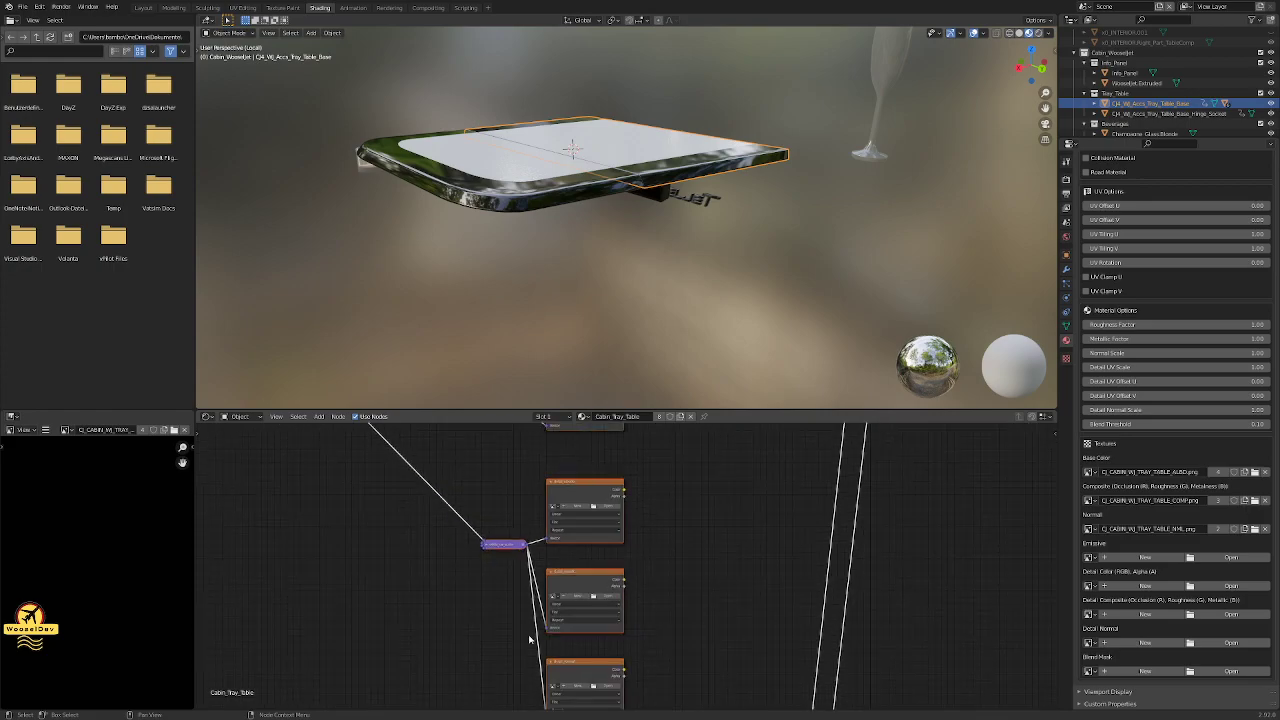
scroll(530, 640, up, 3)
scroll(625, 655, down, 4)
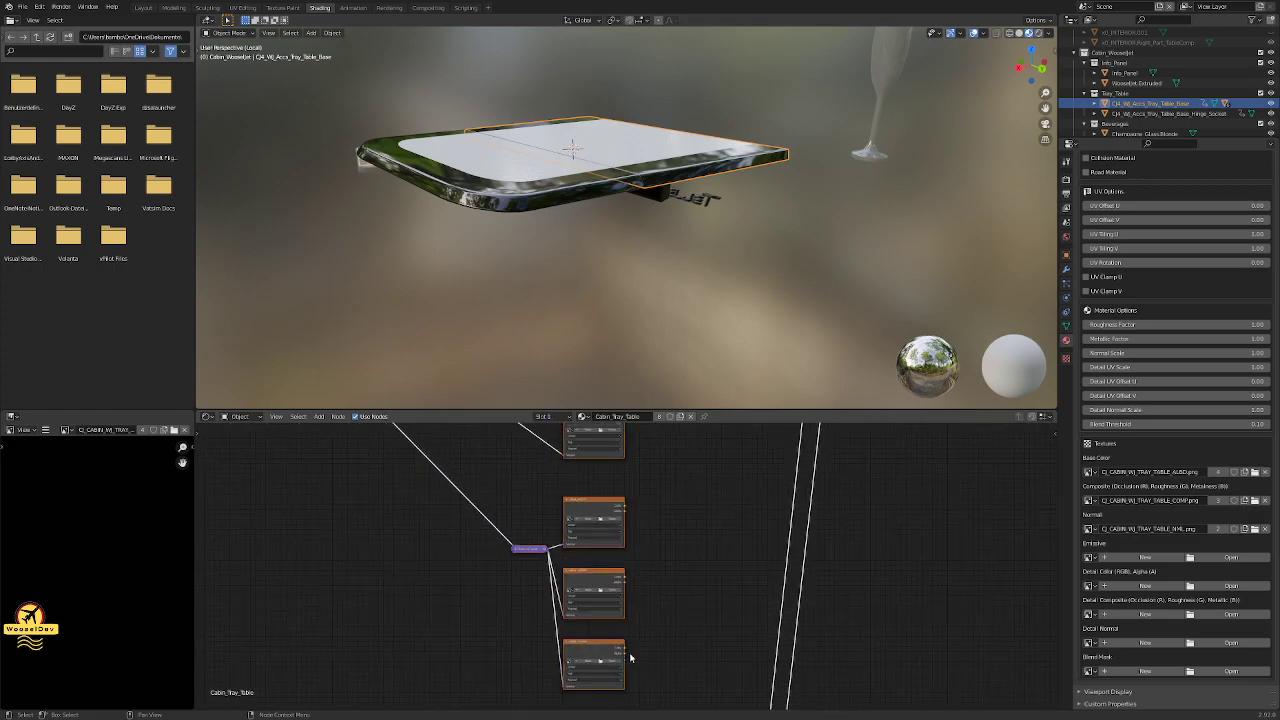
scroll(742, 579, down, 3)
scroll(665, 540, up, 4)
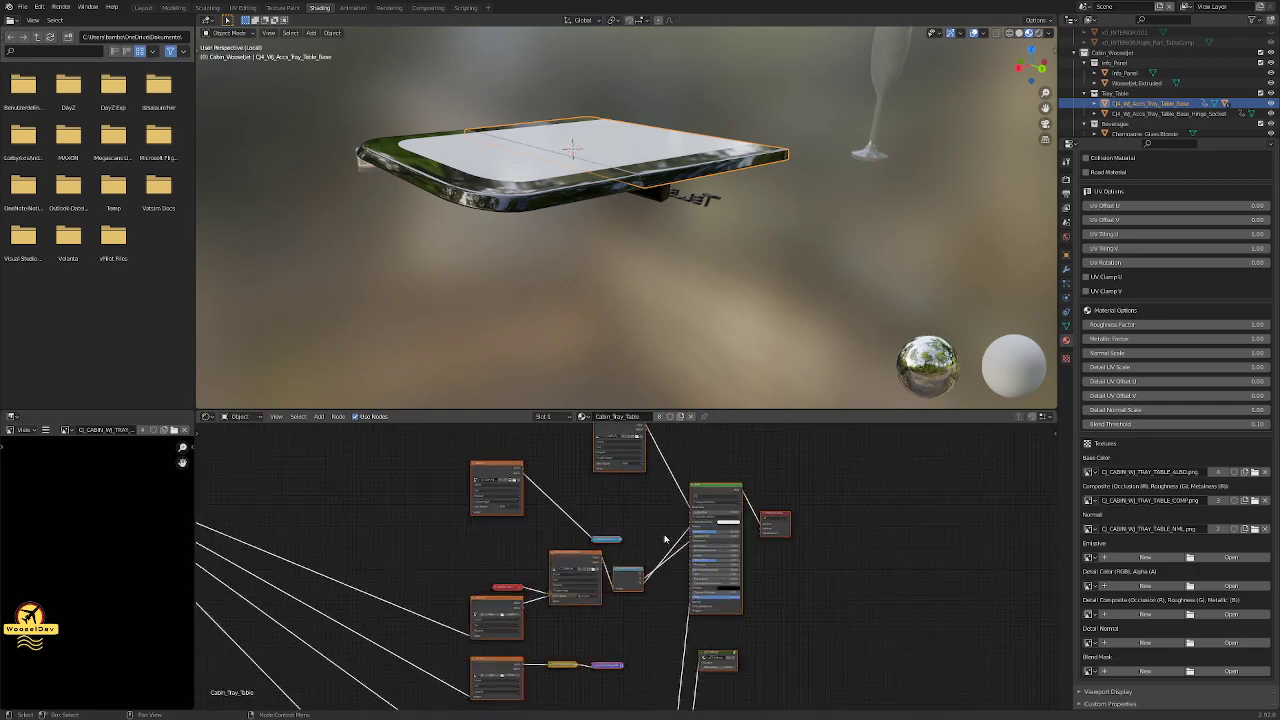
scroll(665, 540, up, 2)
scroll(648, 602, up, 2)
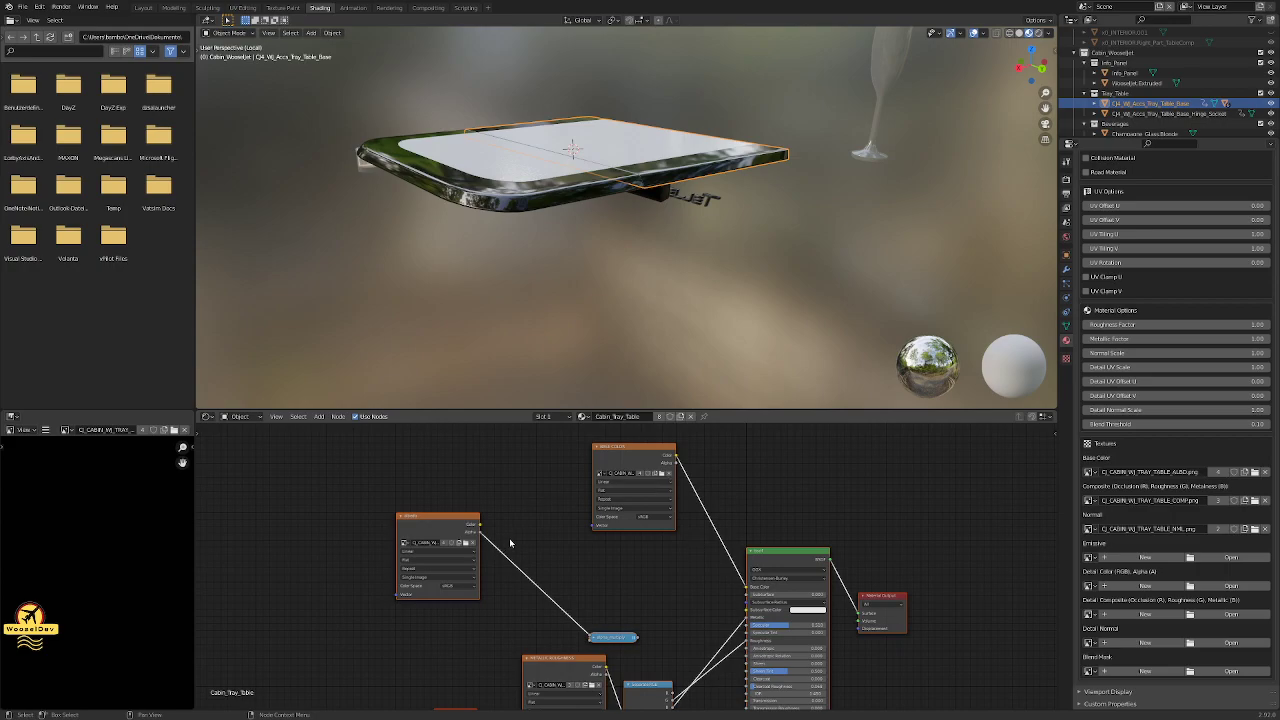
Deselect all nodes and examine the tray table's top surface up close from a raised angle.
click(908, 550)
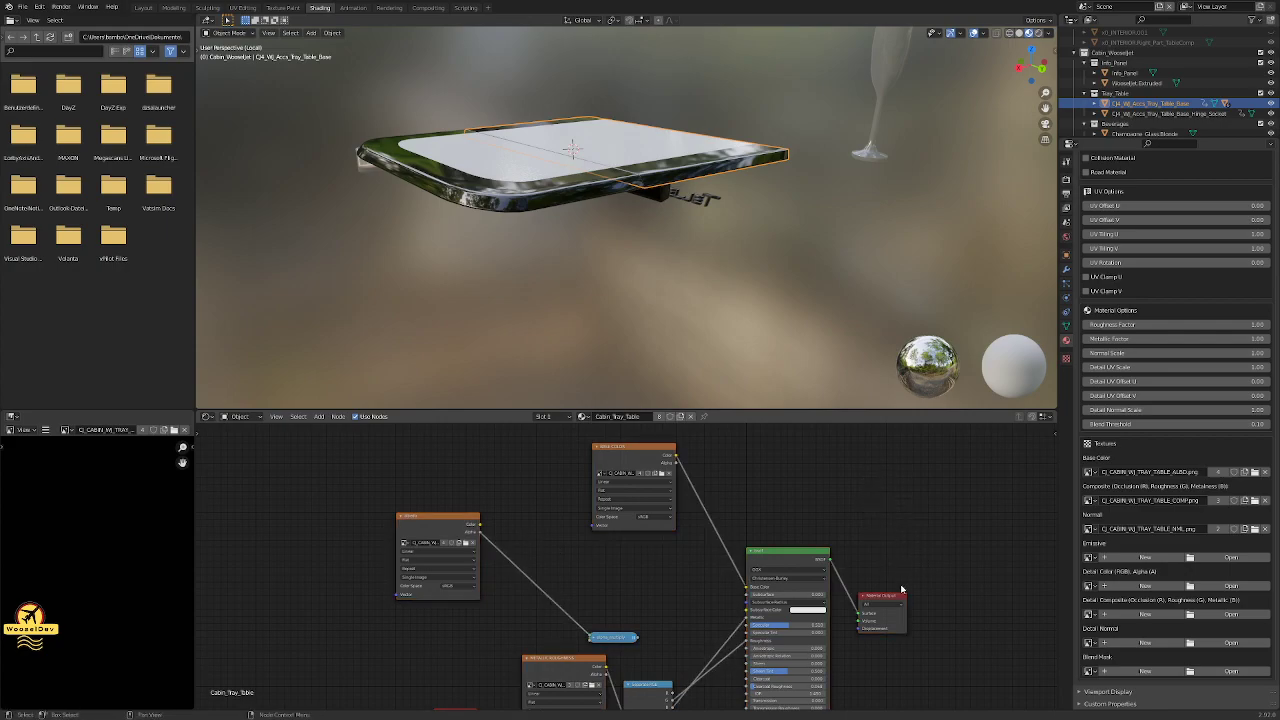
mouse_move(650, 250)
middle_down()
mouse_move(700, 280)
mouse_move(778, 199)
mouse_move(709, 244)
mouse_move(595, 240)
mouse_move(650, 250)
middle_up()
scroll(702, 277, up, 5)
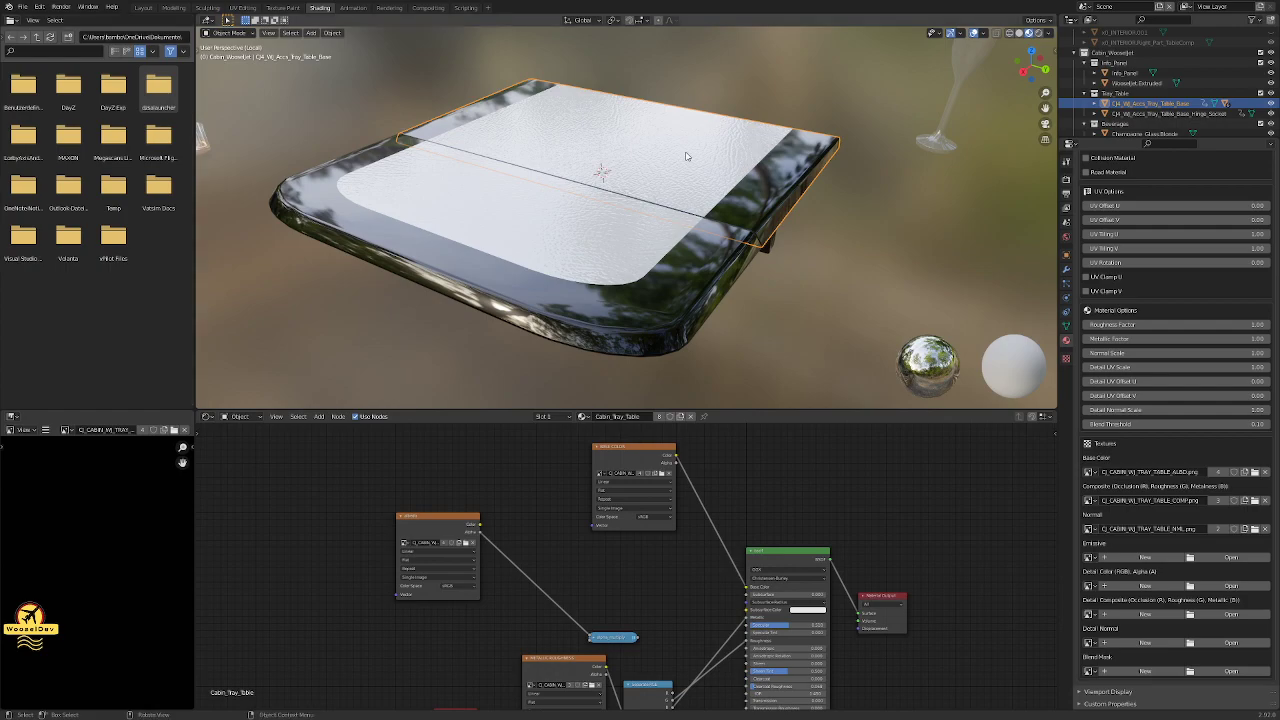
key(F3)
text(g)
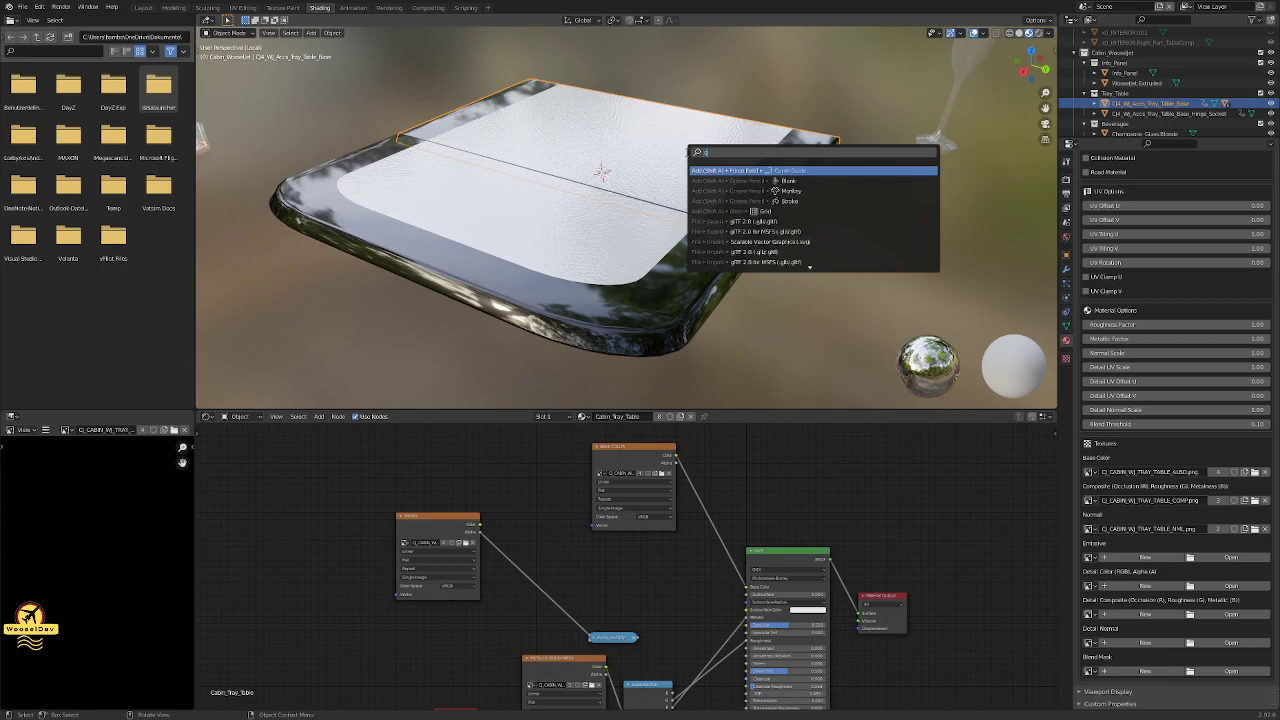
text(ltf setti)
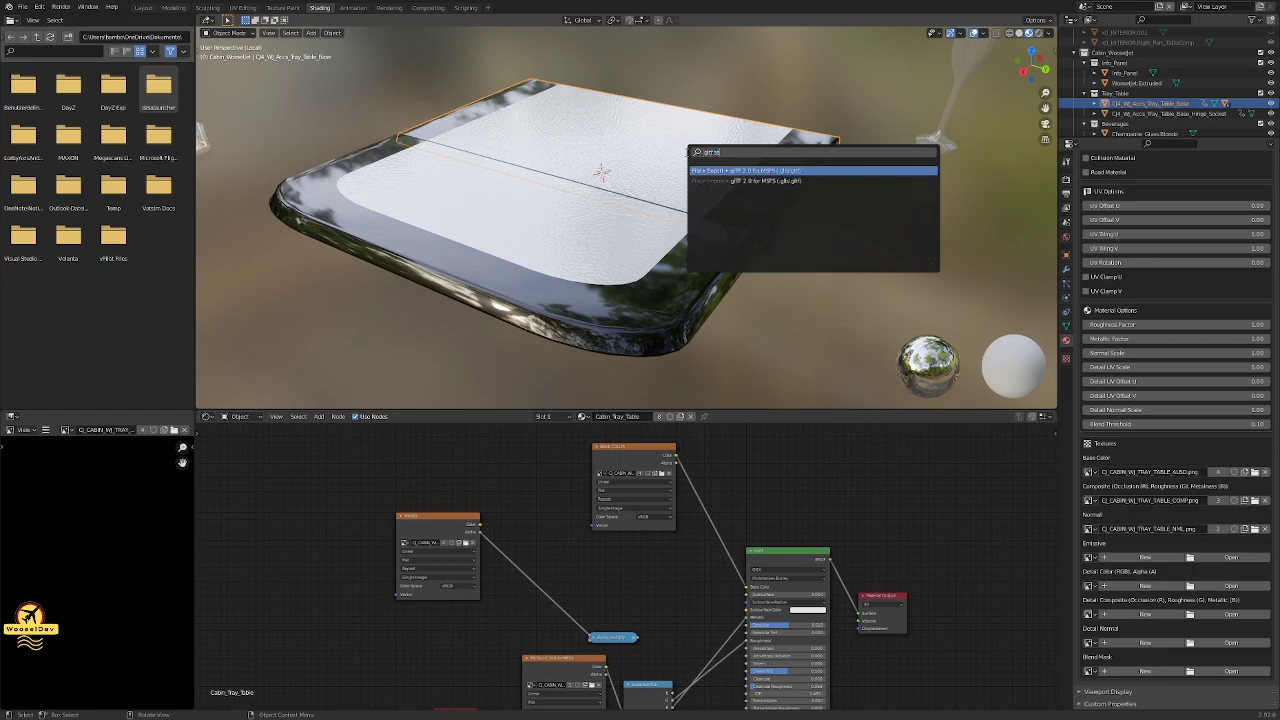
key(BackSpace)
key(BackSpace)
key(BackSpace)
key(BackSpace)
key(BackSpace)
key(BackSpace)
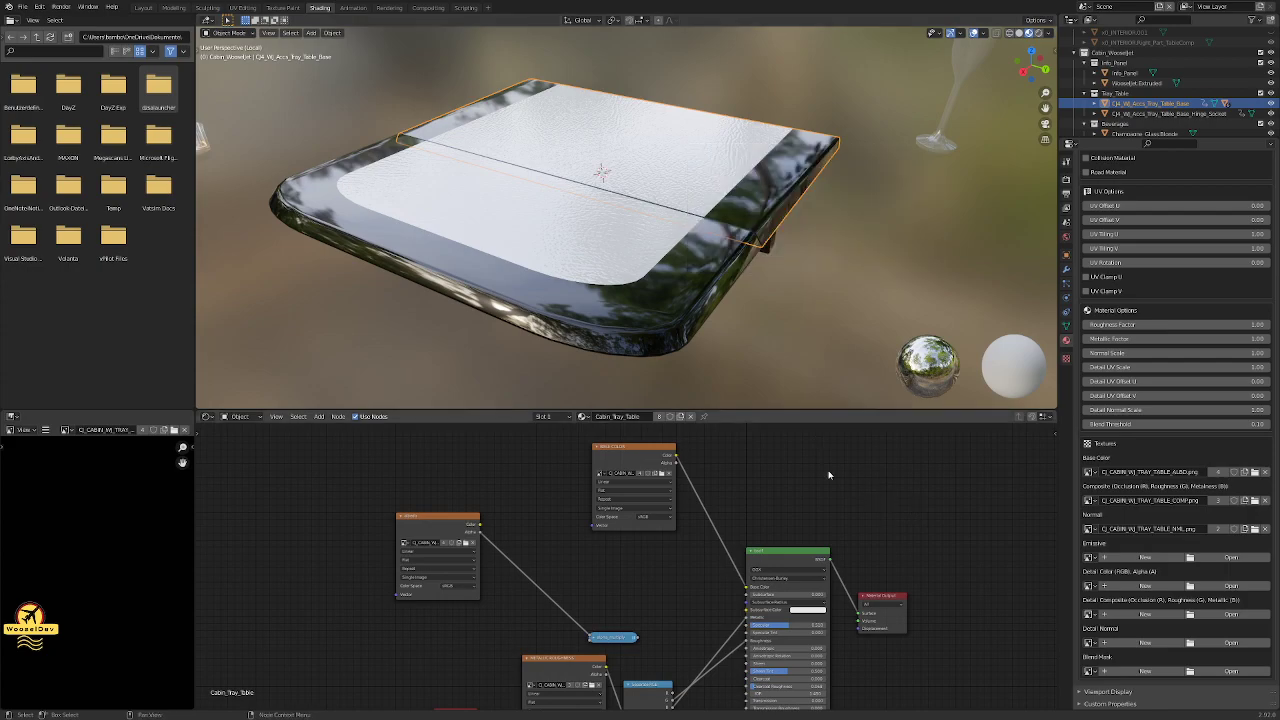
Examine how the base color texture and the metallic roughness texture's Separate RGB node feed the BSDF, down to the normal map nodes.
scroll(744, 502, up, 1)
scroll(723, 563, up, 3)
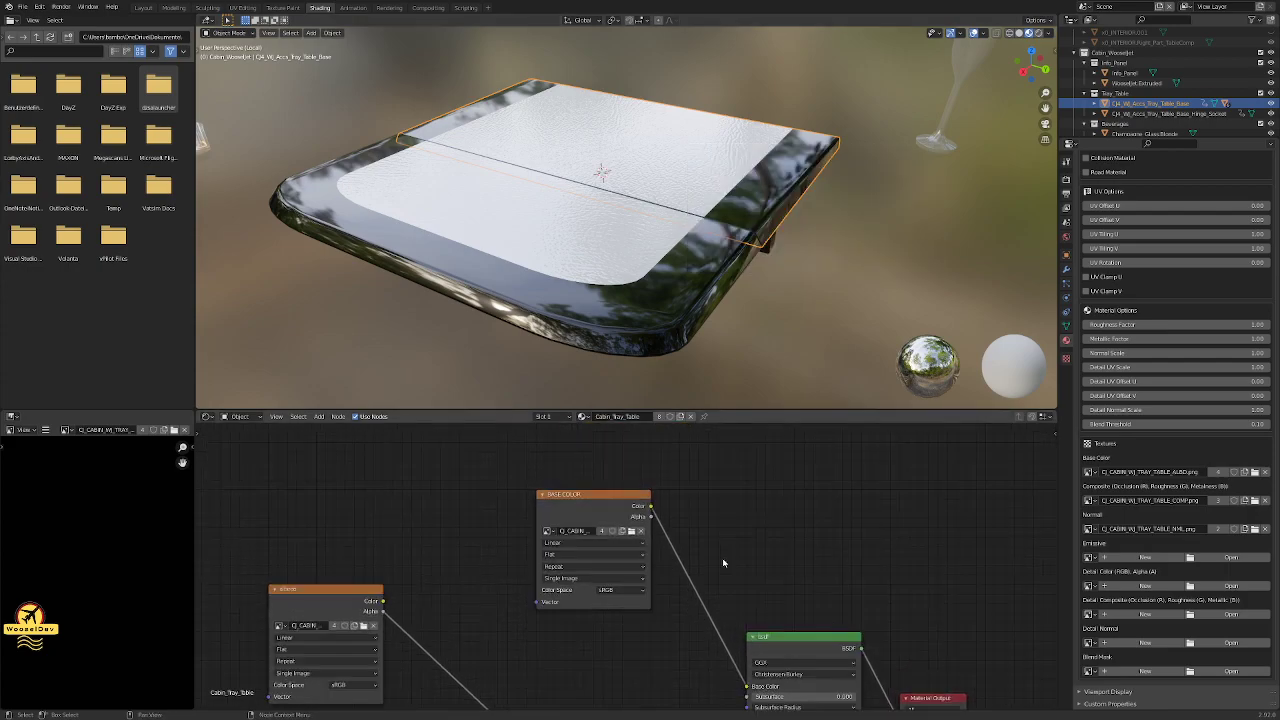
scroll(723, 563, up, 1)
middle_drag(723, 563, 702, 507)
middle_drag(643, 627, 628, 488)
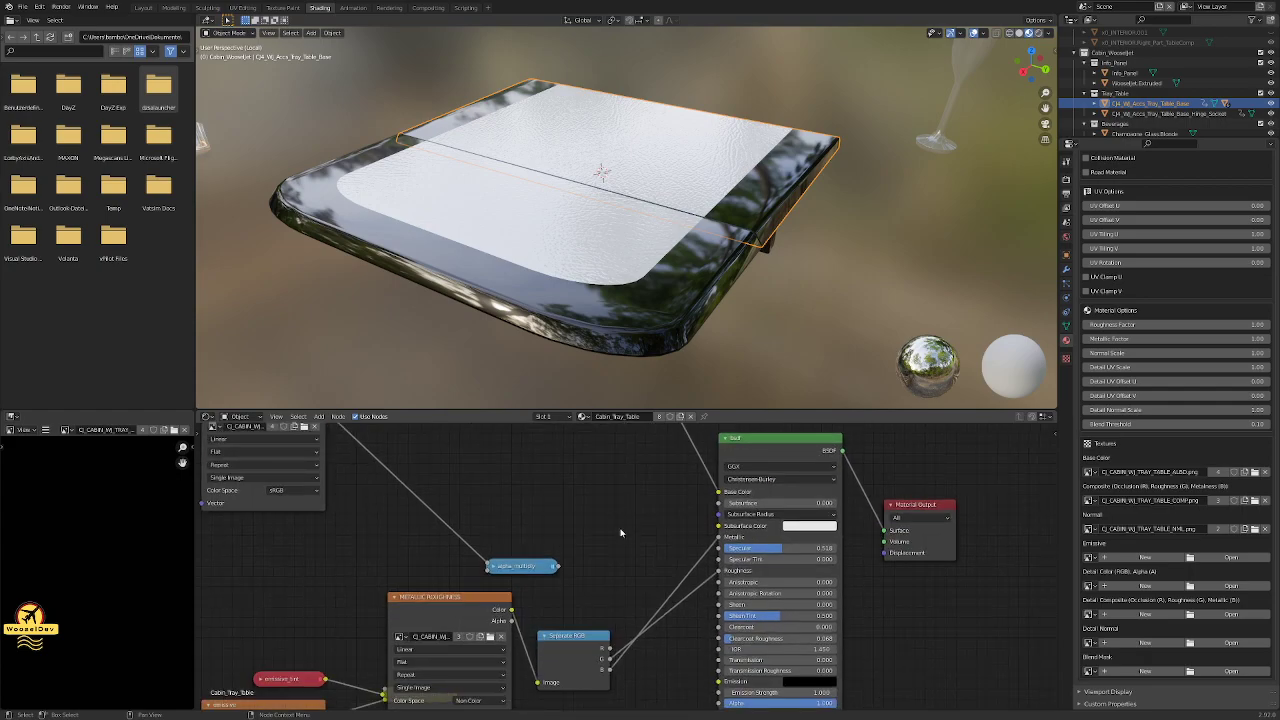
scroll(620, 533, down, 2)
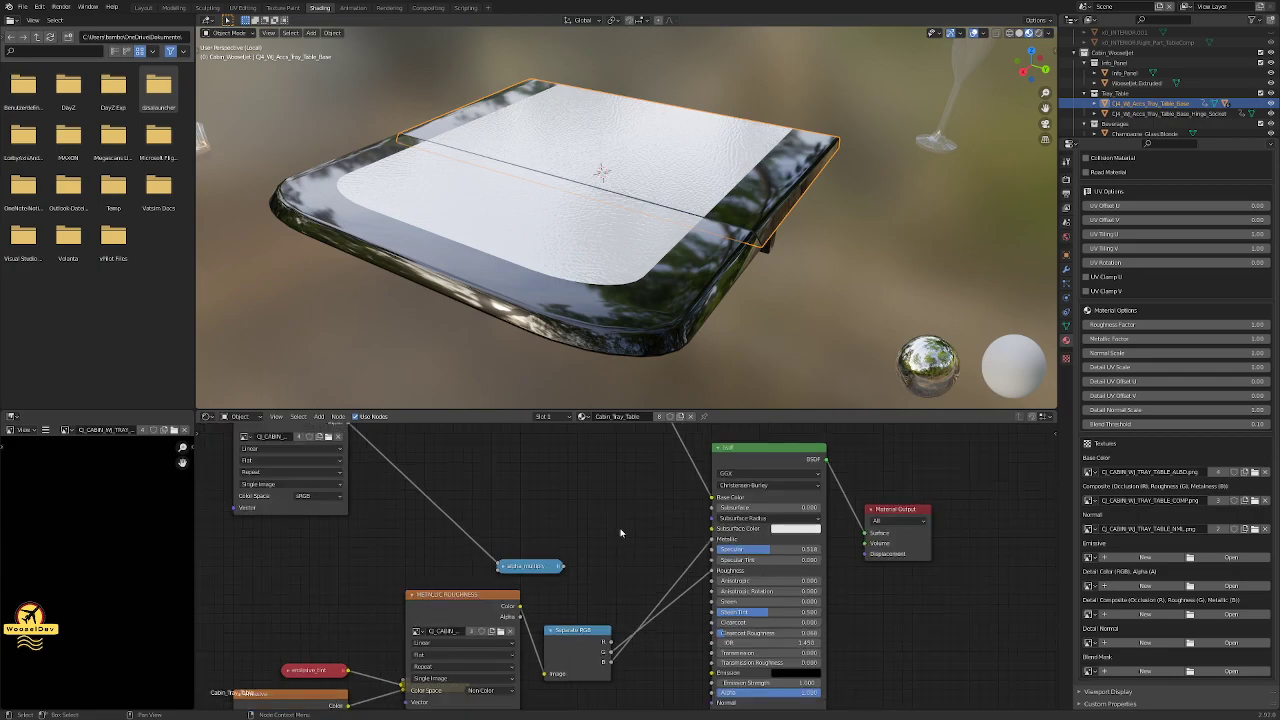
middle_drag(603, 560, 582, 520)
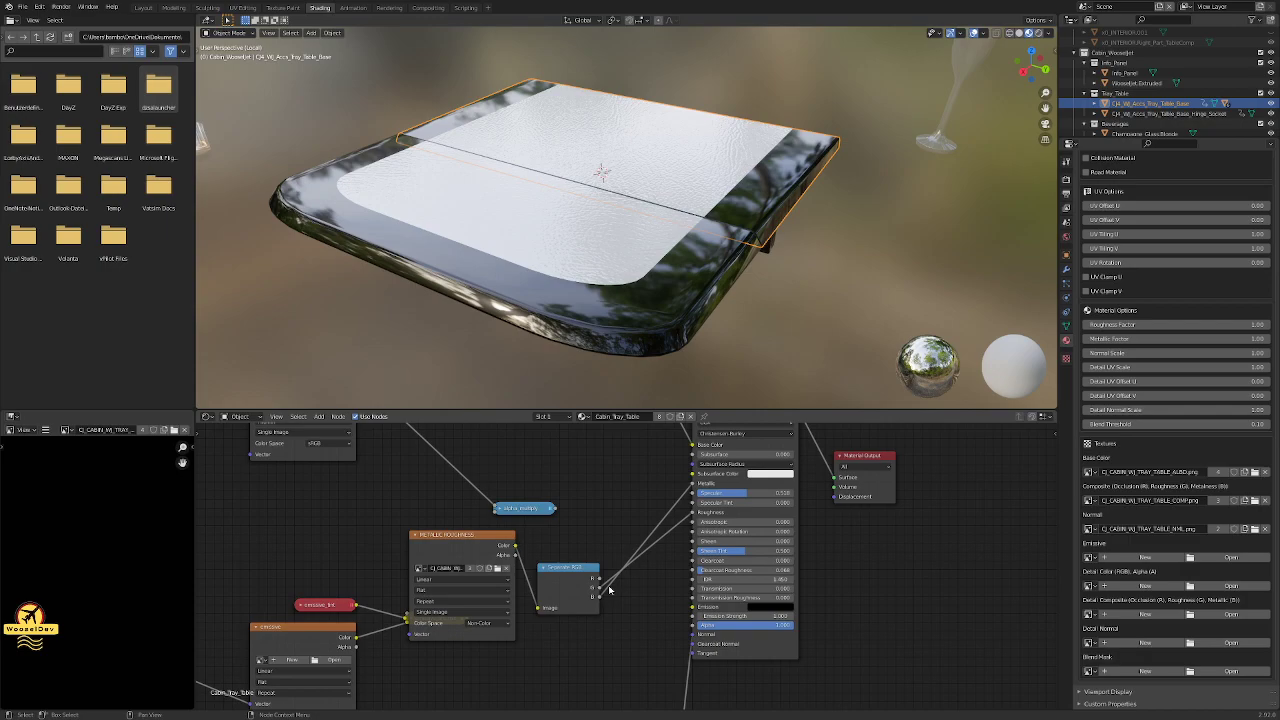
scroll(608, 590, down, 2)
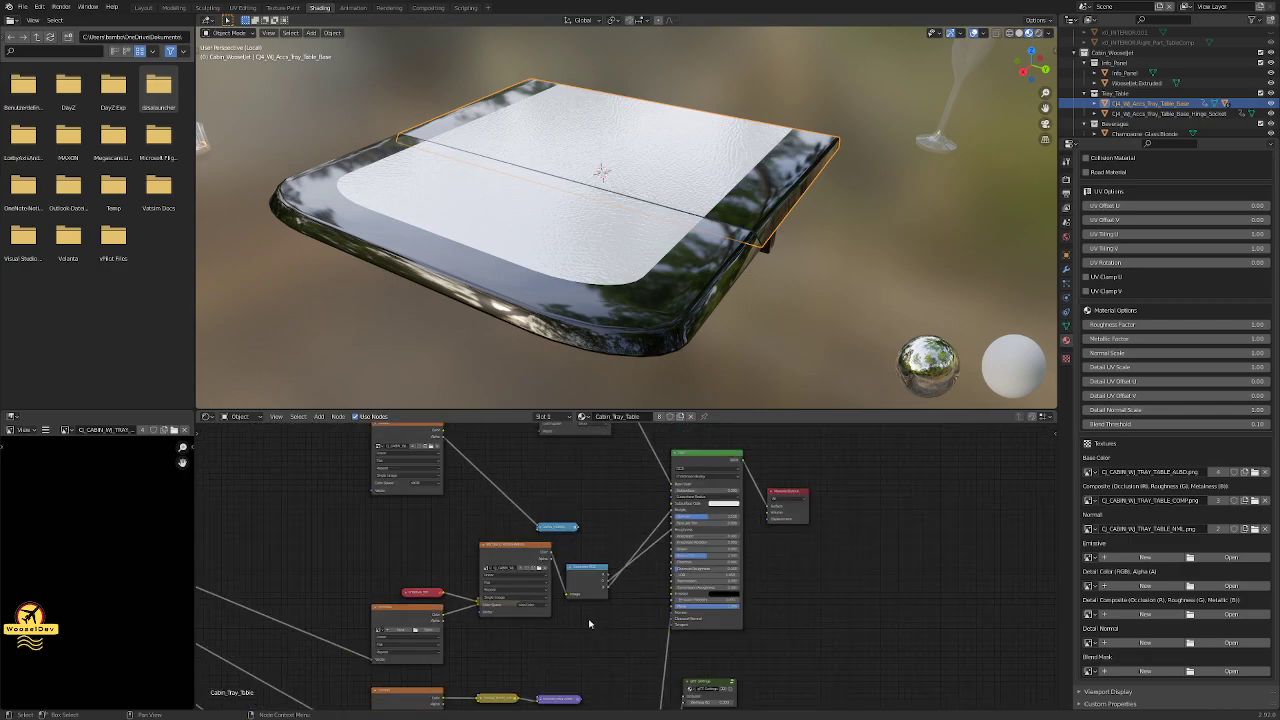
middle_drag(590, 625, 562, 495)
scroll(560, 554, up, 2)
scroll(560, 554, down, 5)
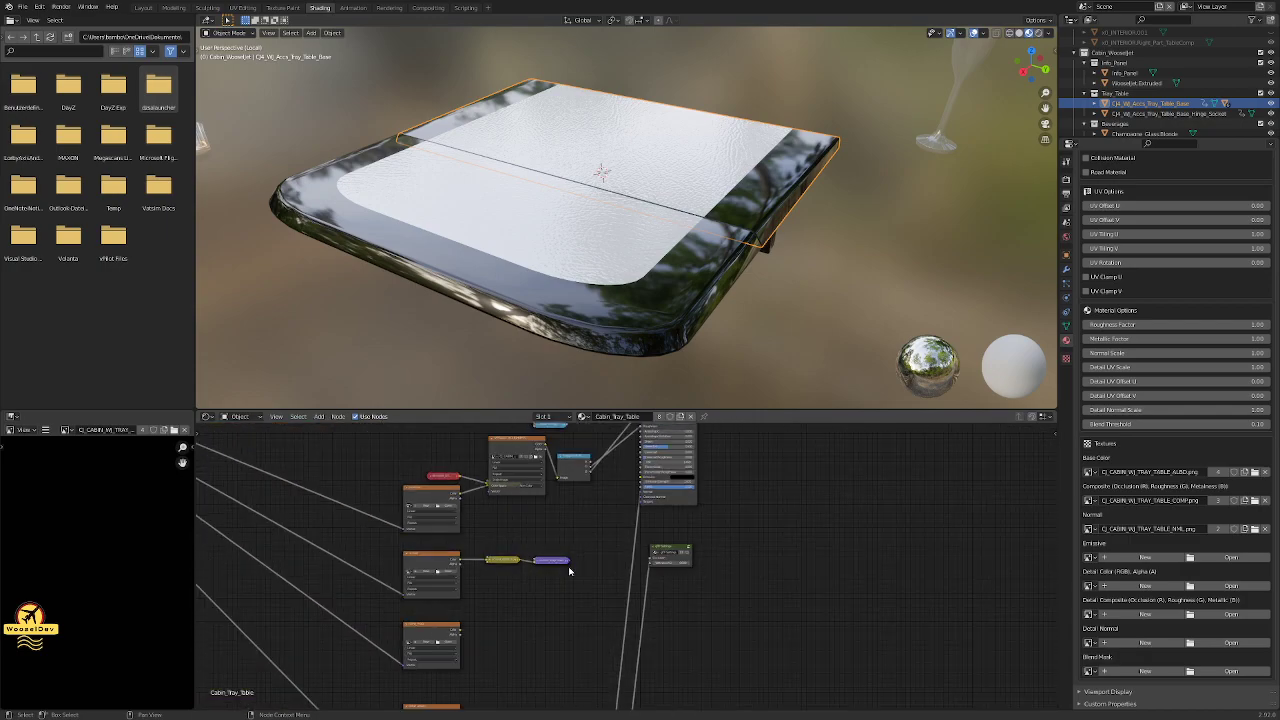
scroll(646, 512, up, 3)
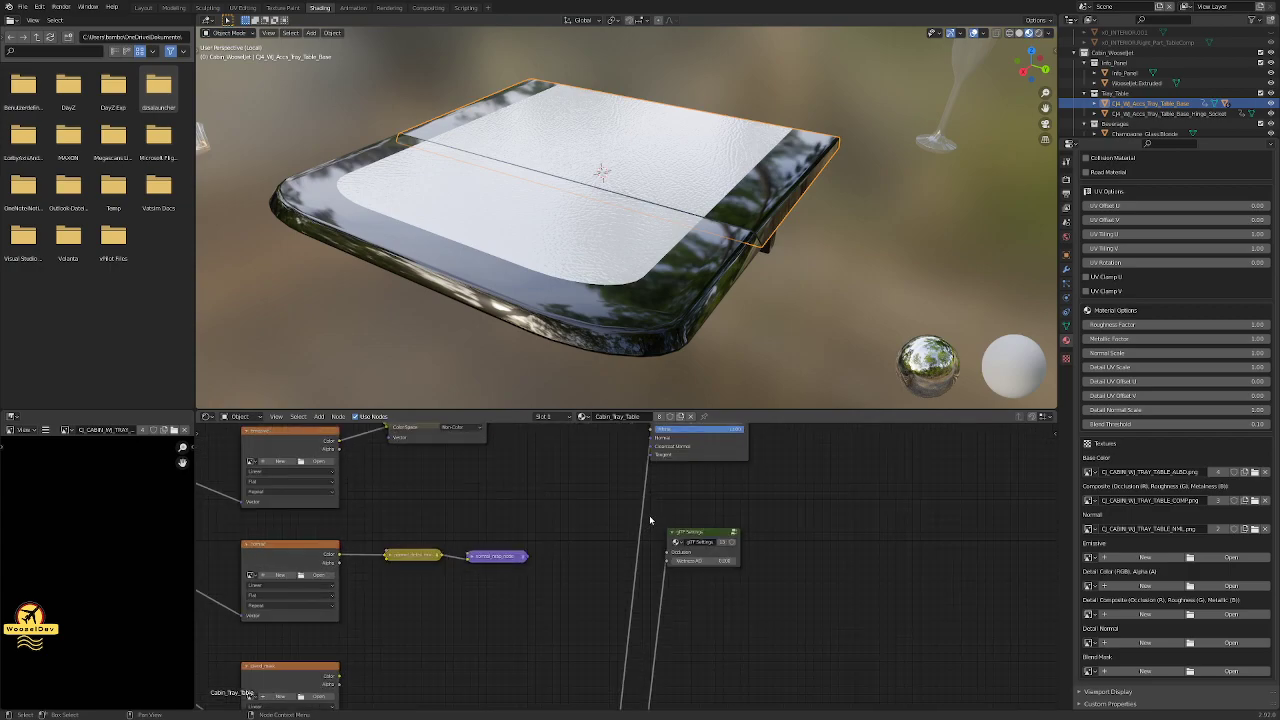
Move the glTF Settings node out beside the BSDF node and trace its Occlusion link back to the OCCLUSION texture's Separate RGB node.
scroll(613, 489, up, 3)
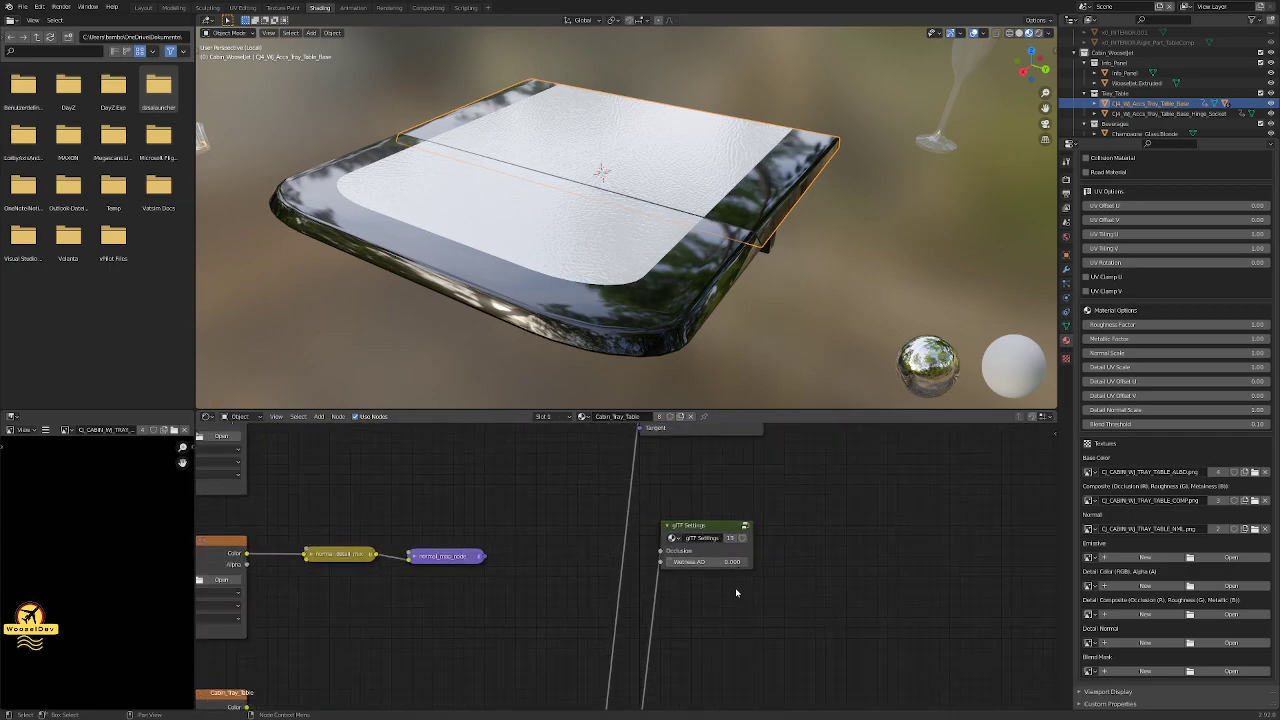
drag(684, 527, 861, 521)
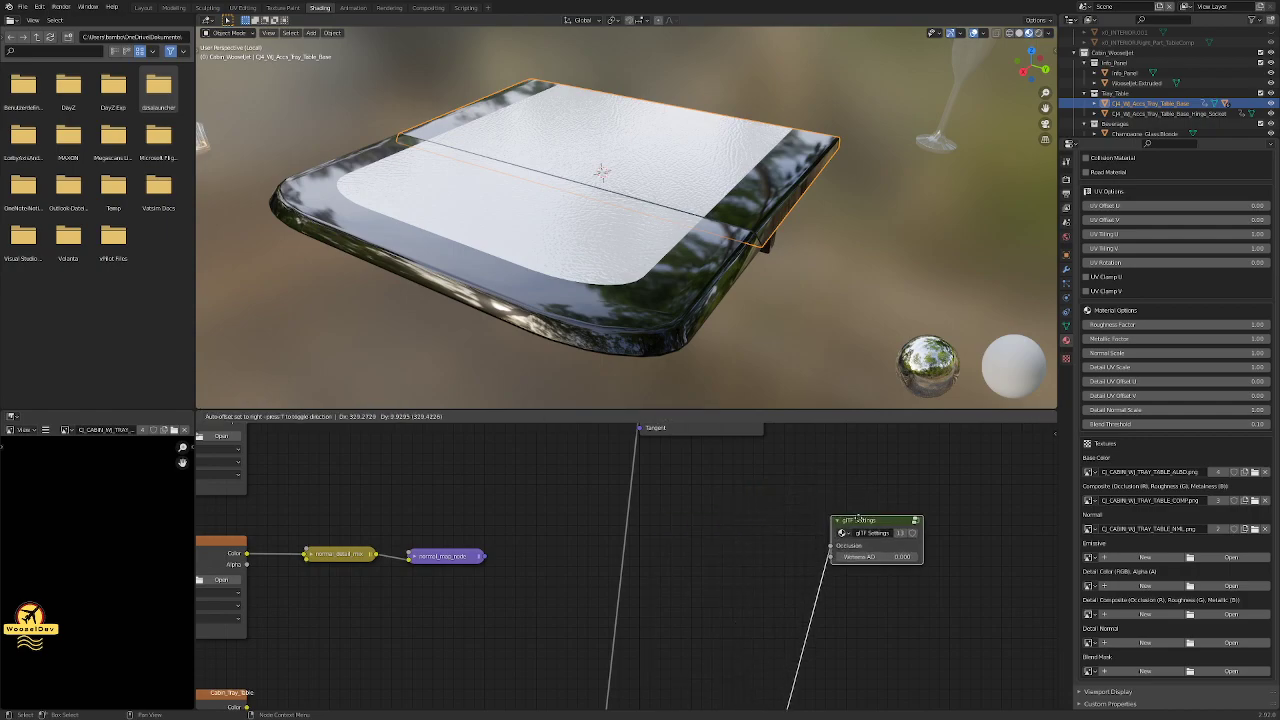
scroll(752, 583, down, 2)
scroll(752, 583, down, 5)
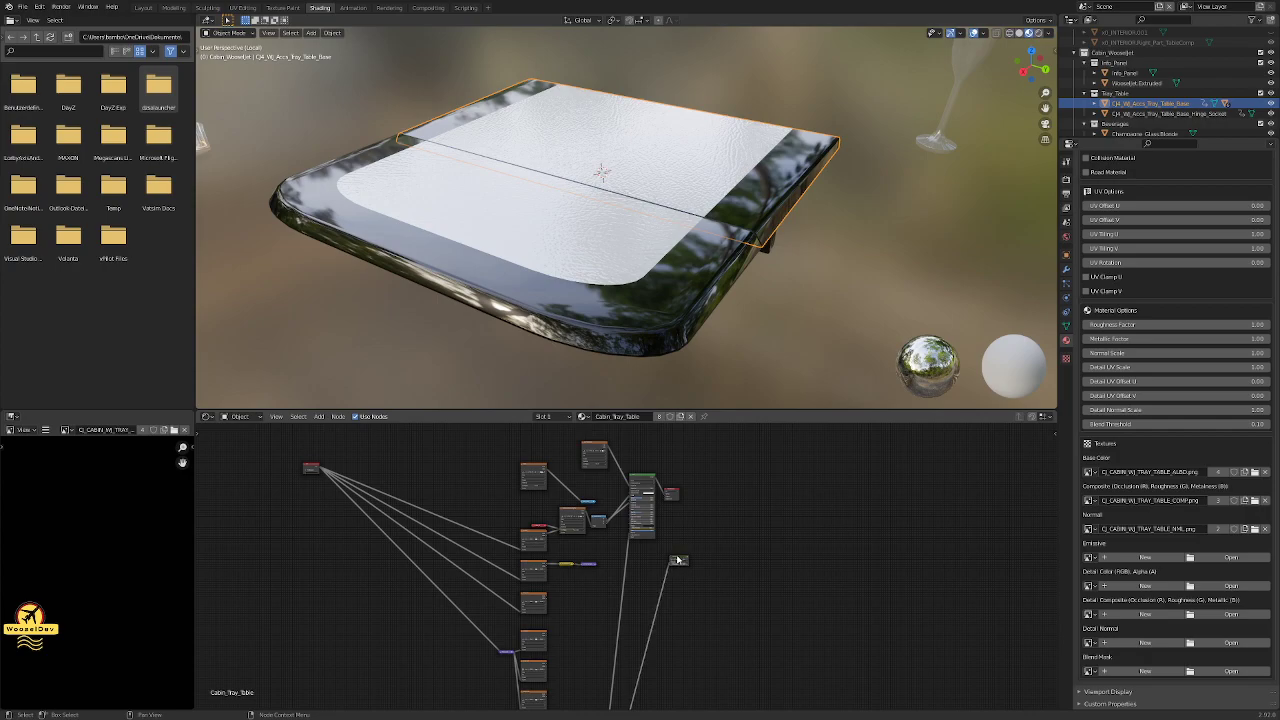
mouse_move(674, 564)
mouse_down()
mouse_move(712, 530)
mouse_move(690, 580)
mouse_move(683, 557)
mouse_up()
scroll(700, 555, up, 3)
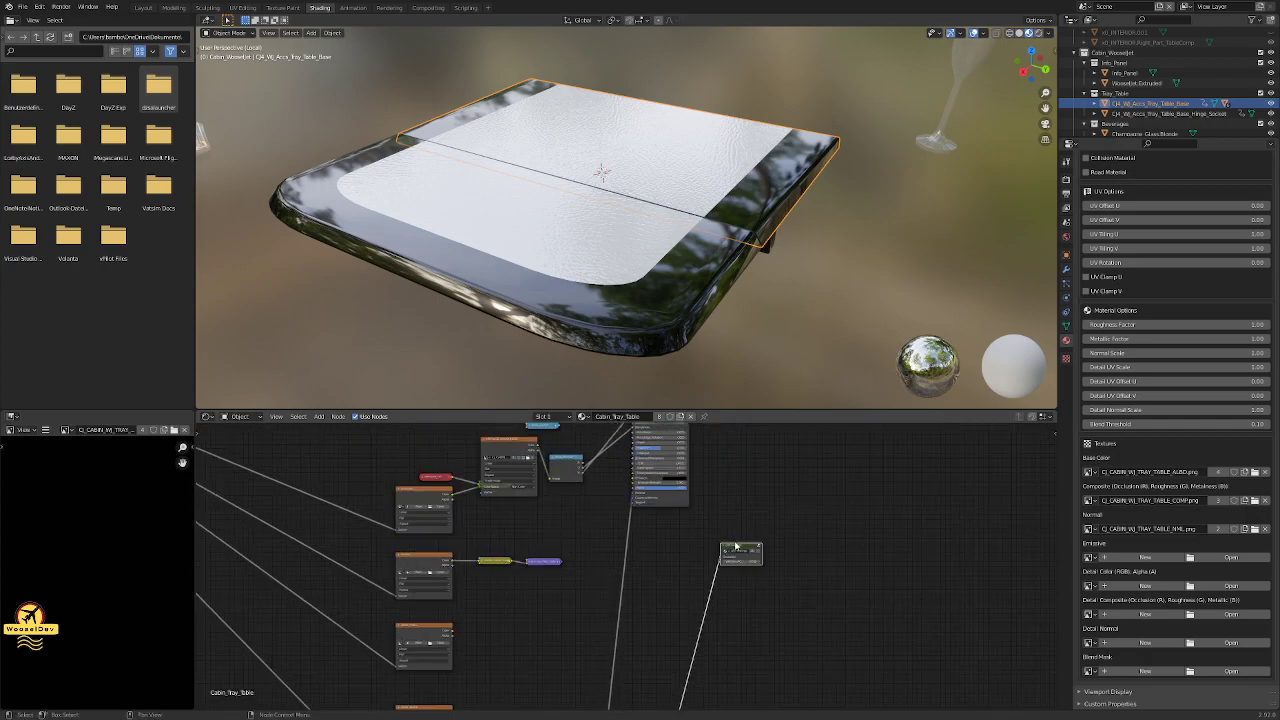
drag(738, 548, 826, 450)
scroll(637, 578, down, 6)
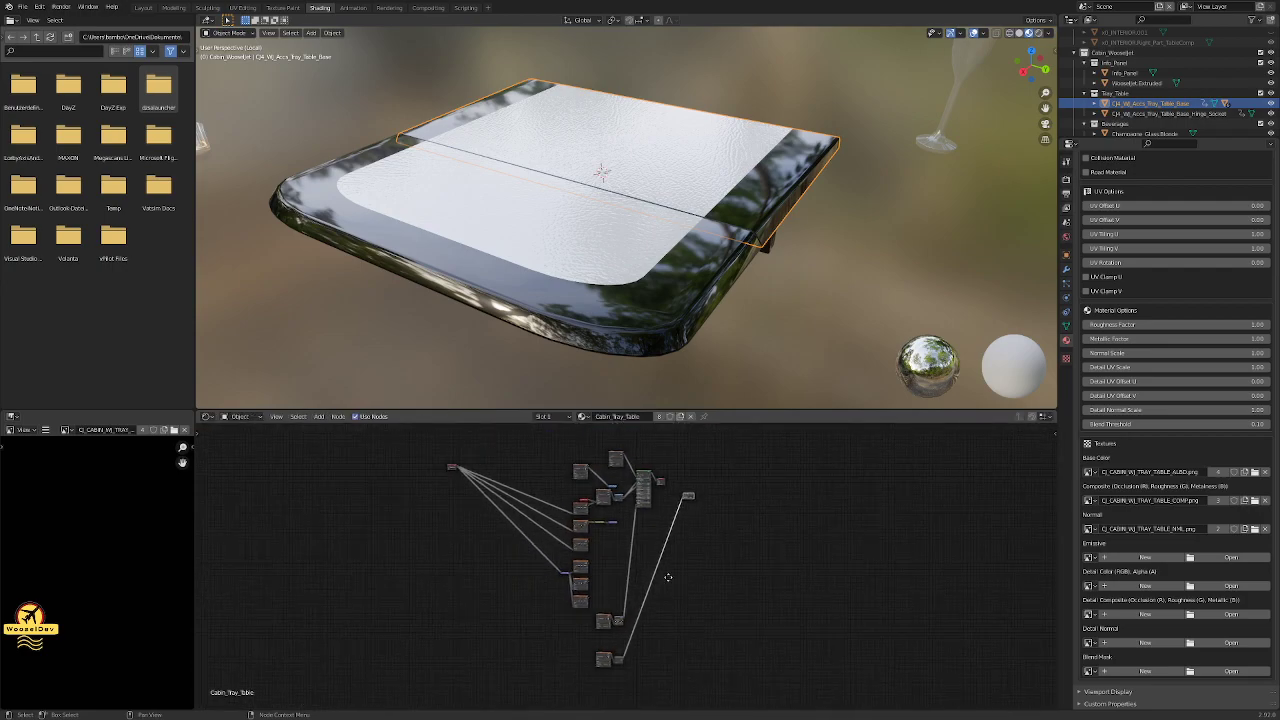
scroll(637, 578, up, 6)
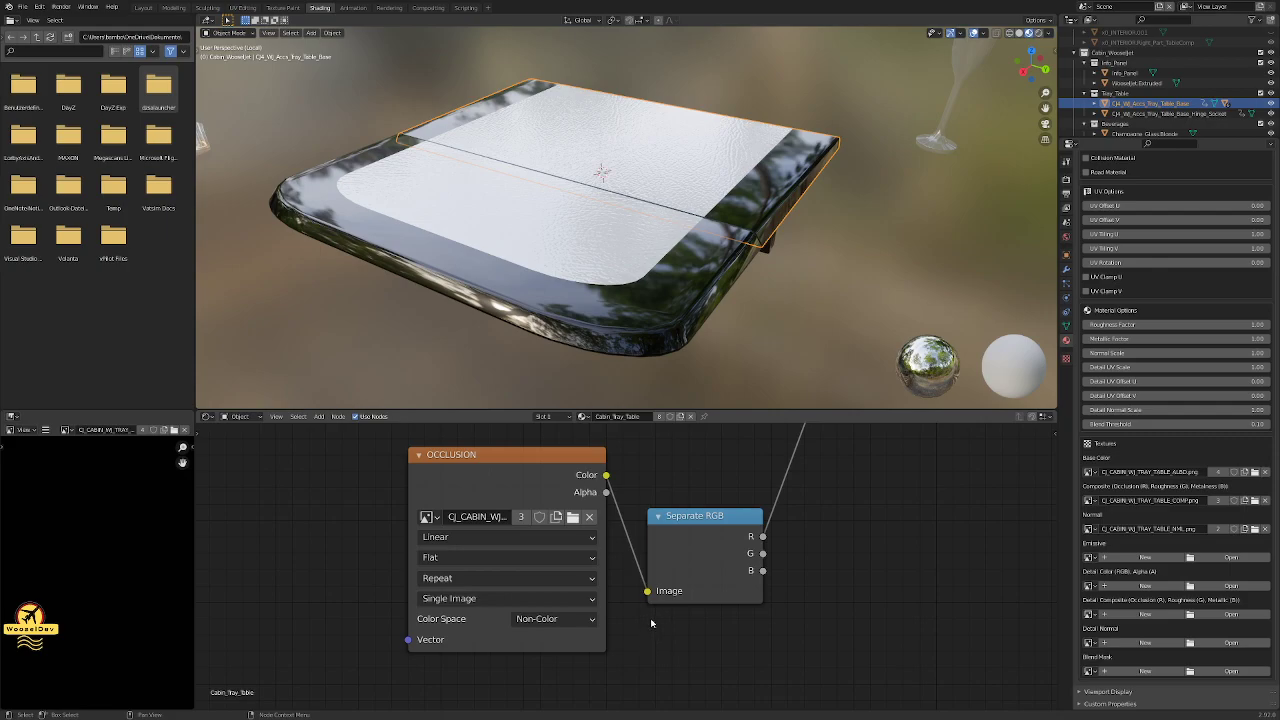
Clear the material's Composite and Normal textures and check which nodes remain in the node tree.
click(1264, 501)
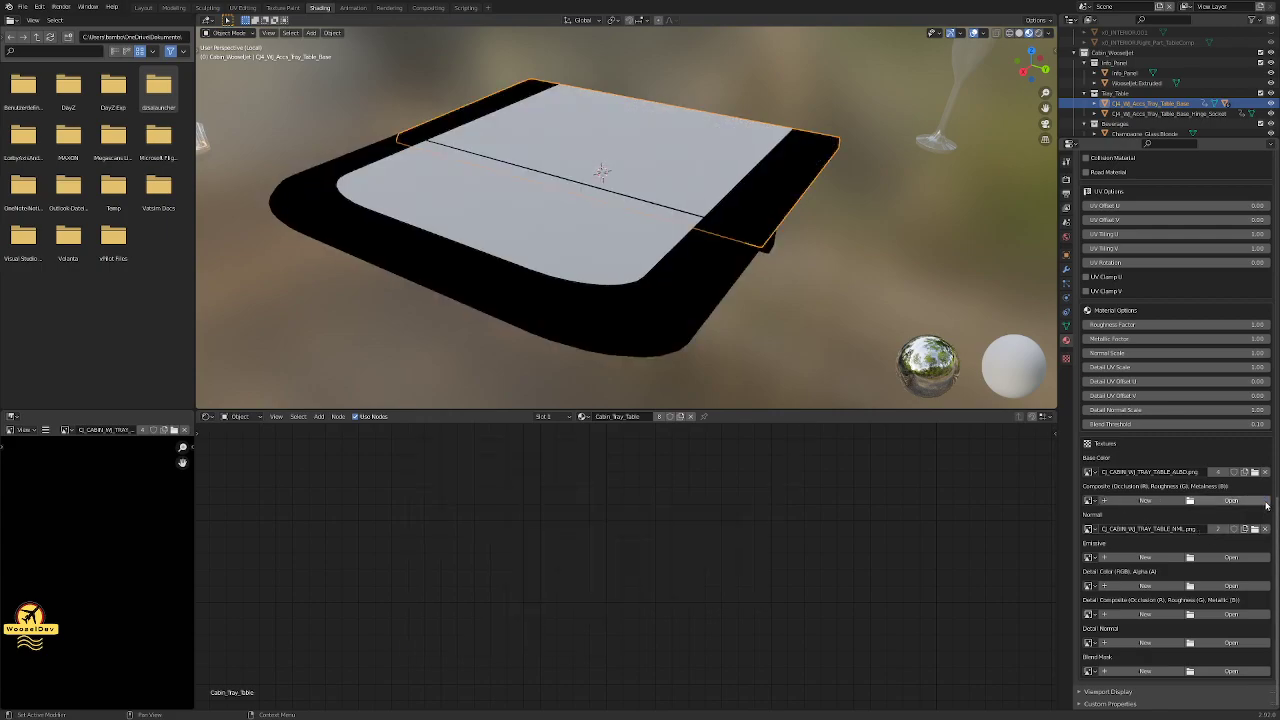
click(1264, 529)
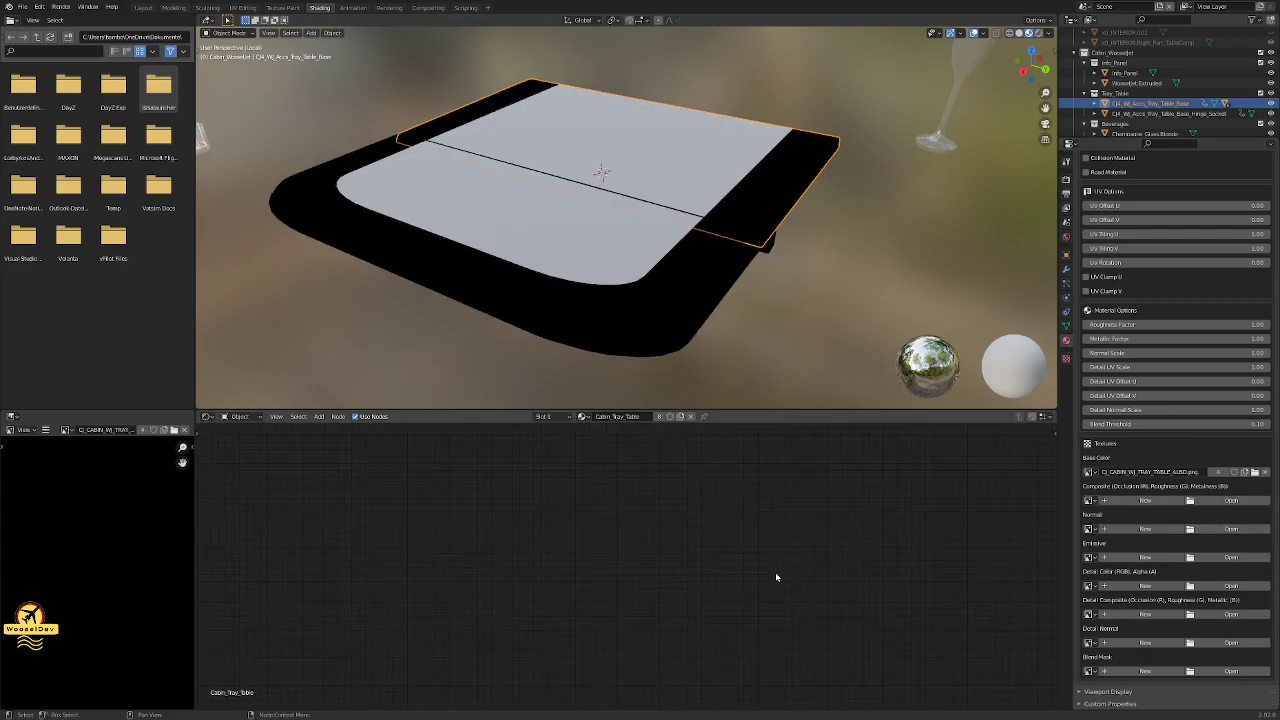
scroll(766, 580, down, 2)
ctrl+middle_drag(766, 580, 695, 610)
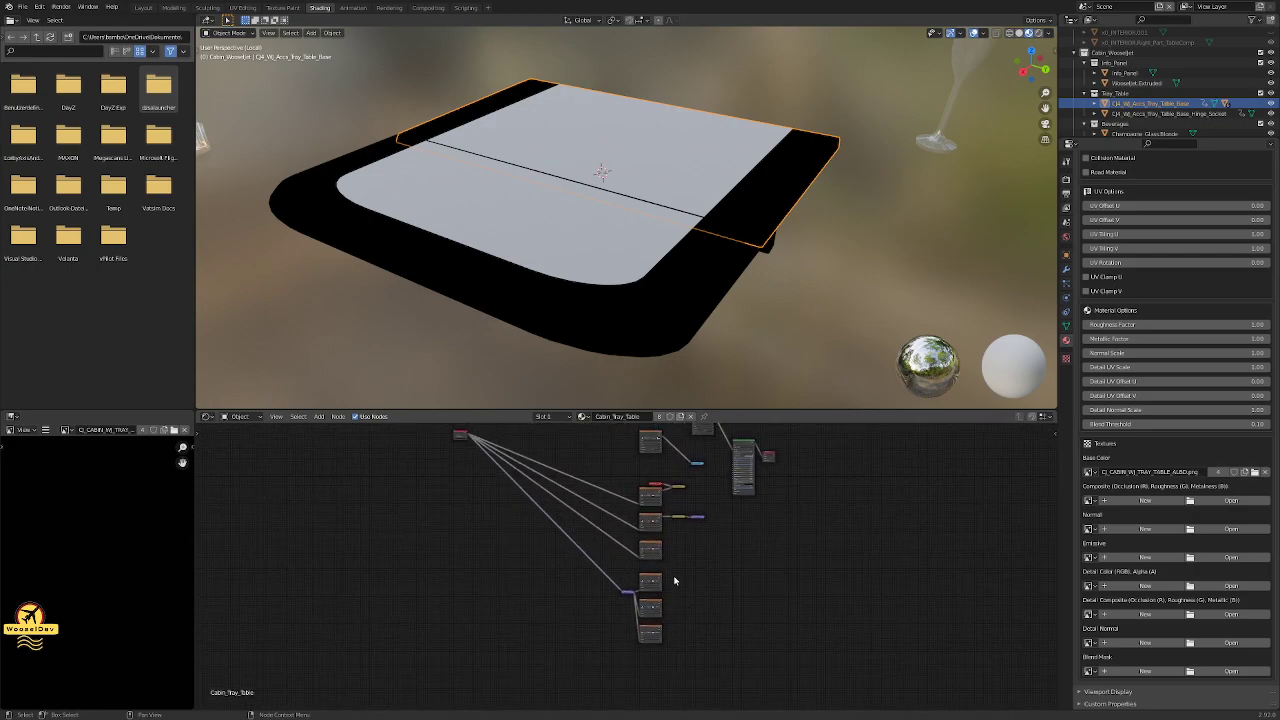
click(460, 435)
scroll(724, 511, up, 1)
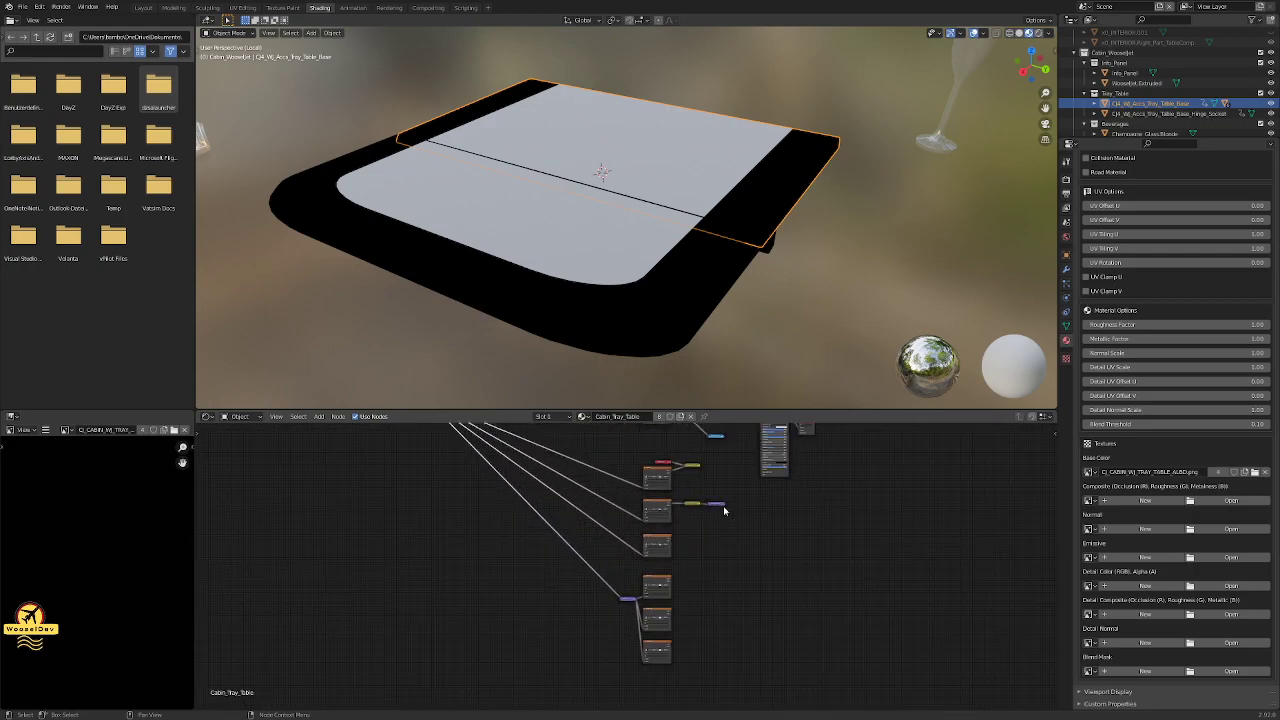
scroll(724, 511, up, 3)
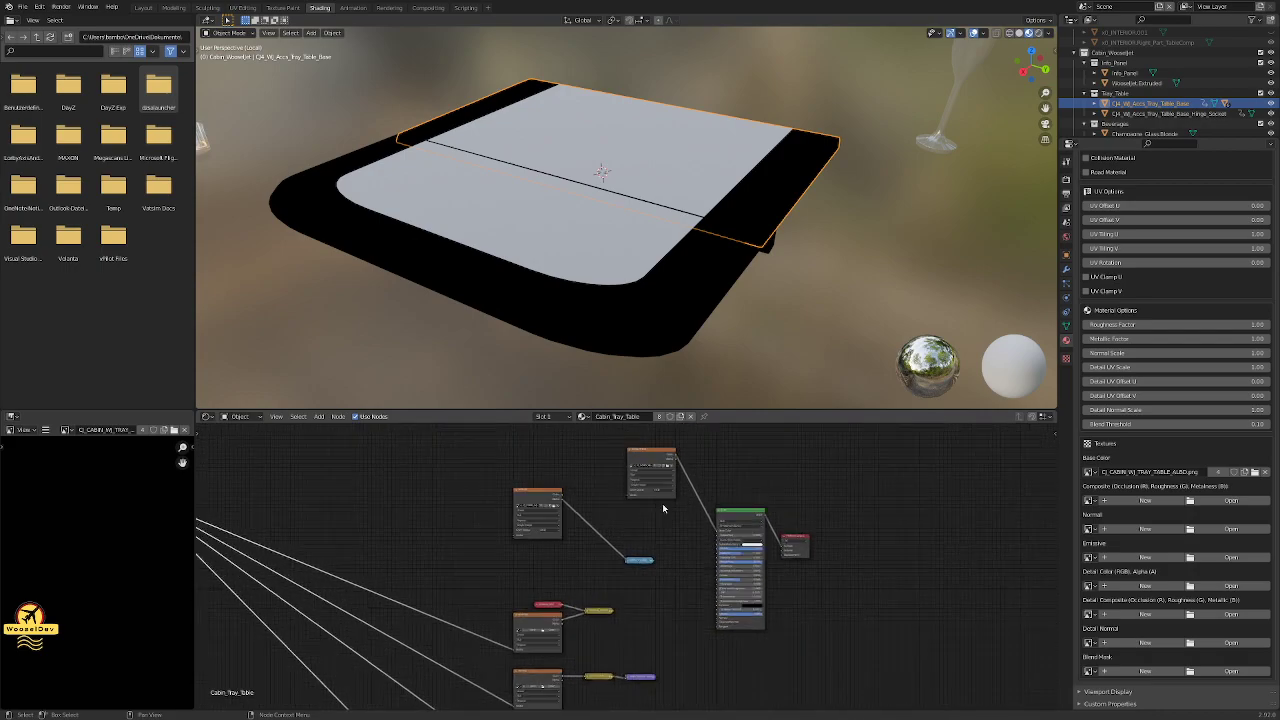
scroll(662, 508, up, 4)
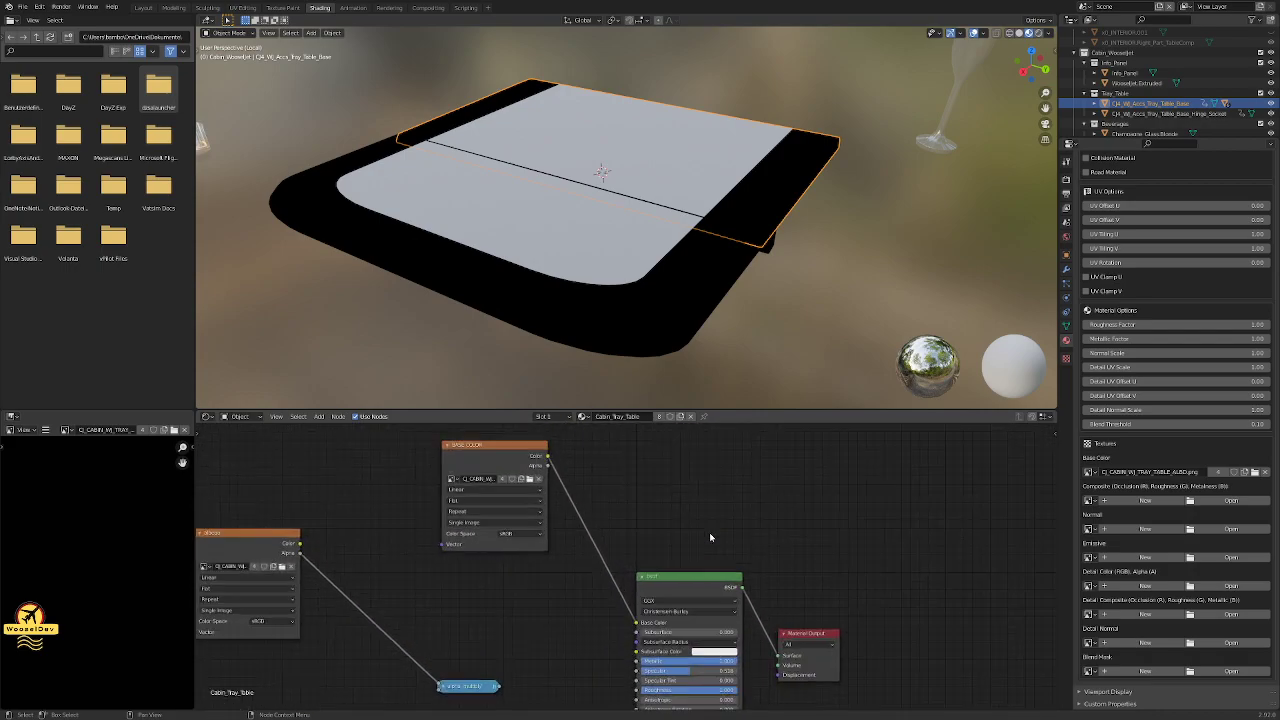
Restore CJ_CABIN_WJ_TRAY_TABLE_COMP.png as the Composite texture and CJ_CABIN_WJ_TRAY_TABLE_NML.png as the Normal texture, and check the rebuilt nodes.
scroll(710, 537, up, 1)
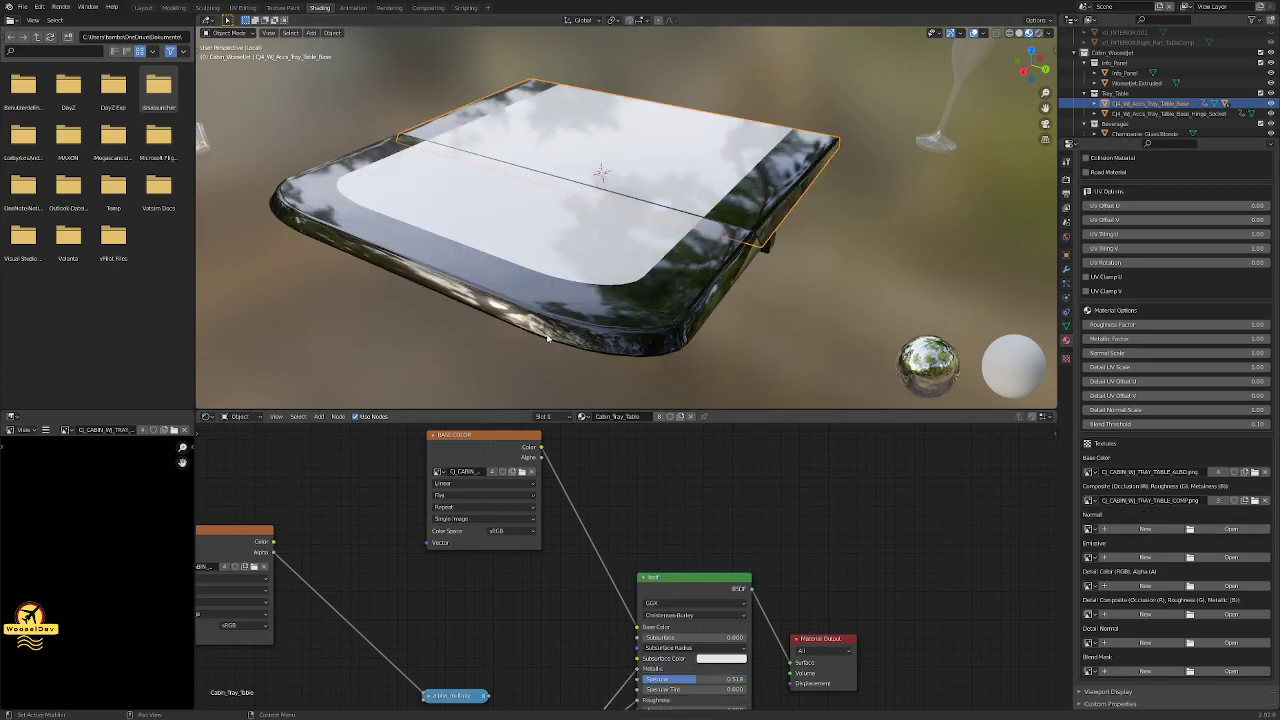
scroll(880, 590, down, 3)
scroll(880, 590, down, 2)
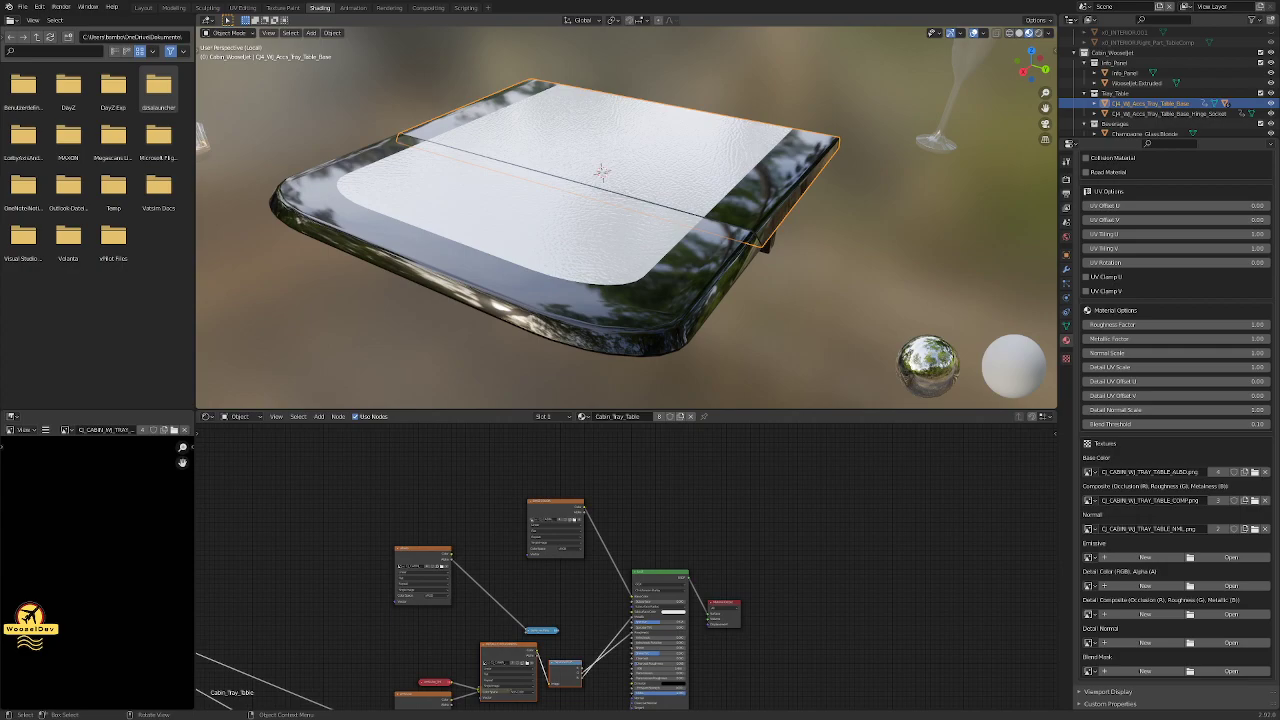
Search the available commands for "gltf s" to find the entry that adds the glTF Settings node group.
key(F3)
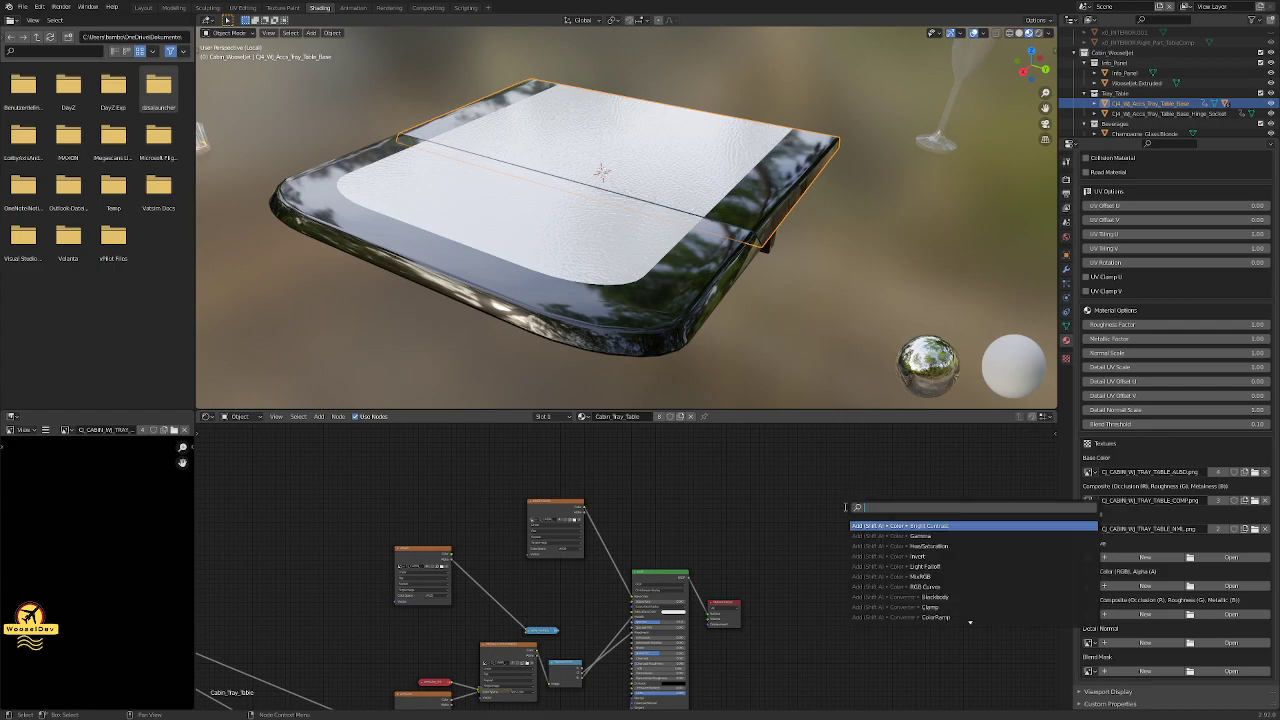
text(gltf)
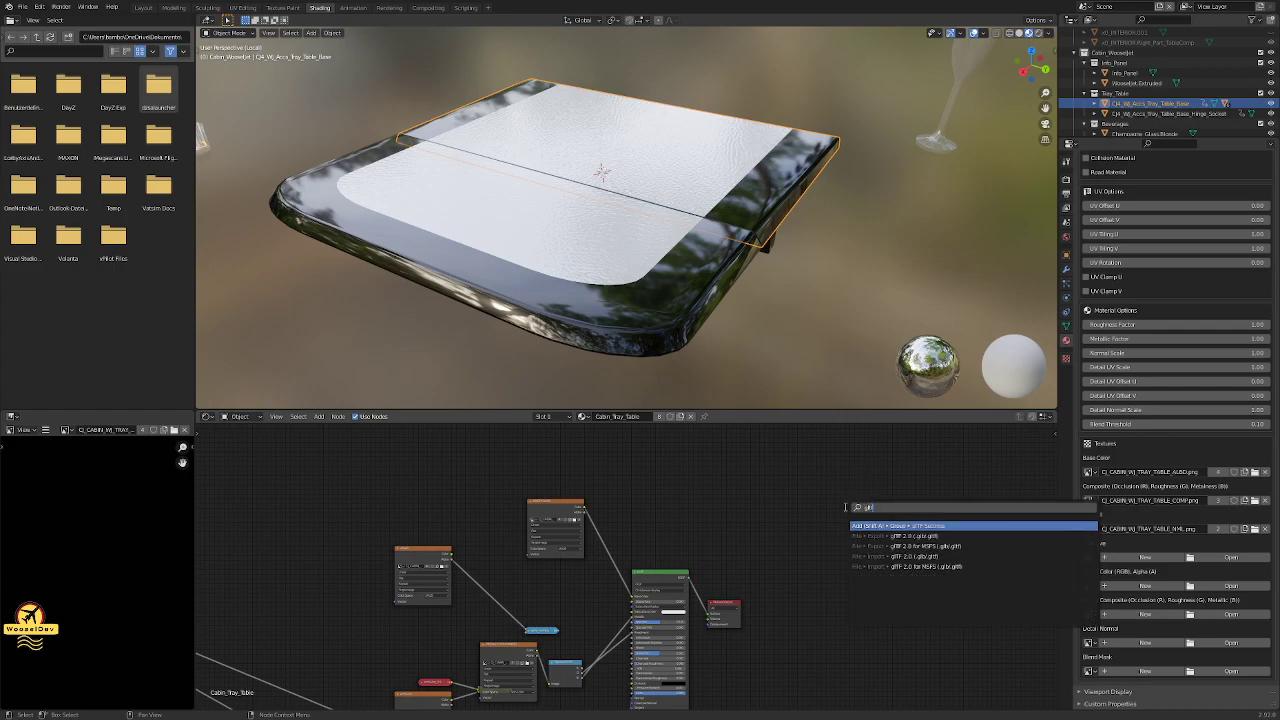
text( s)
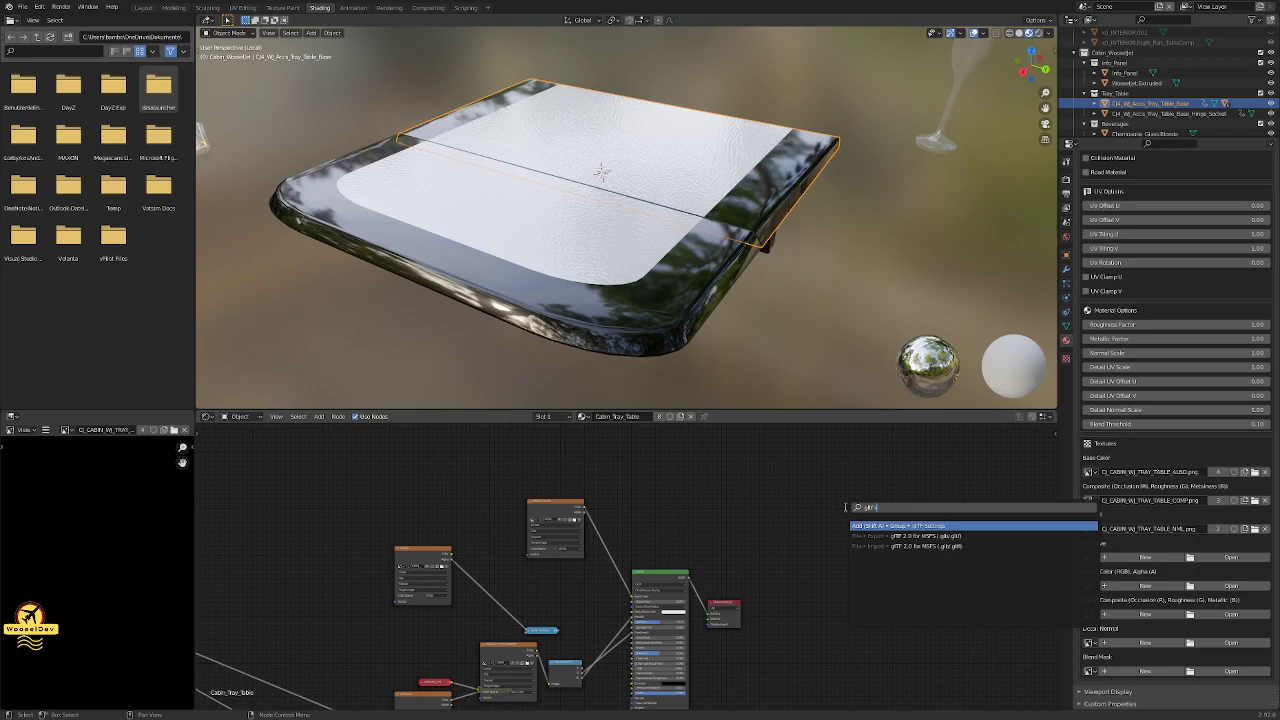
key(Return)
Move the glTF Settings node farther out to the side, clear of the long link running up to the BSDF node.
scroll(765, 540, up, 5)
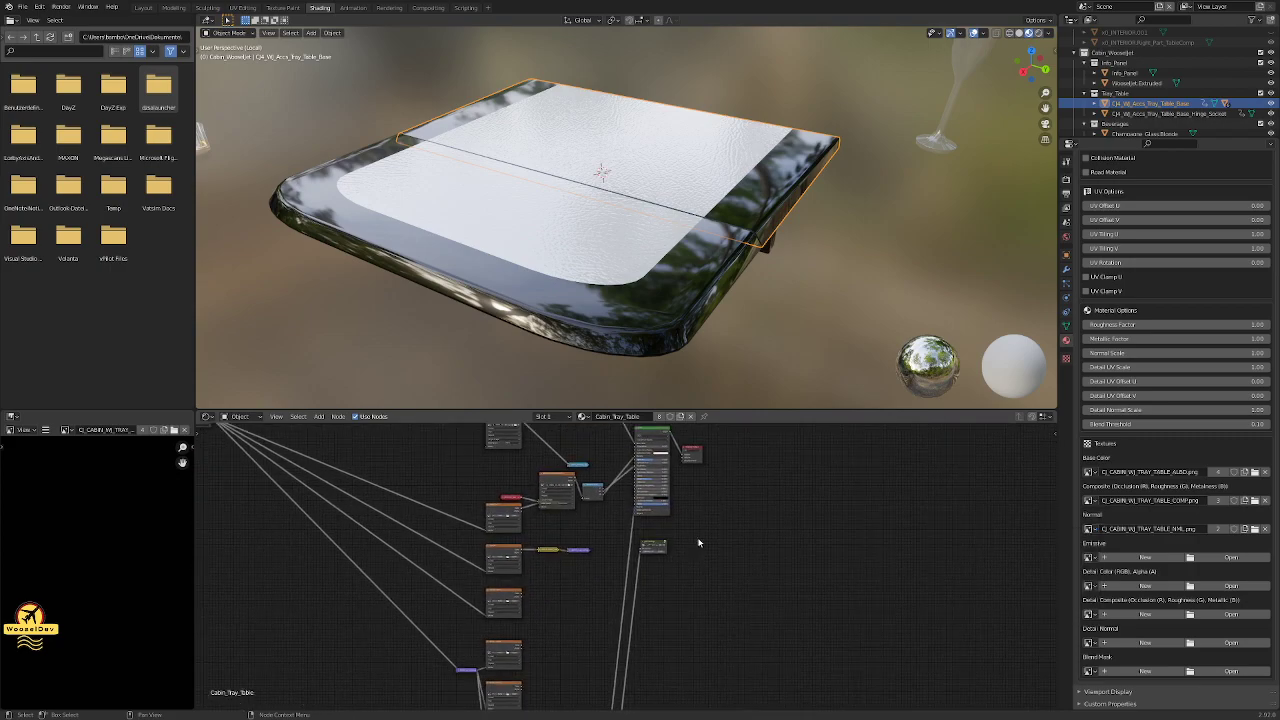
scroll(693, 548, up, 3)
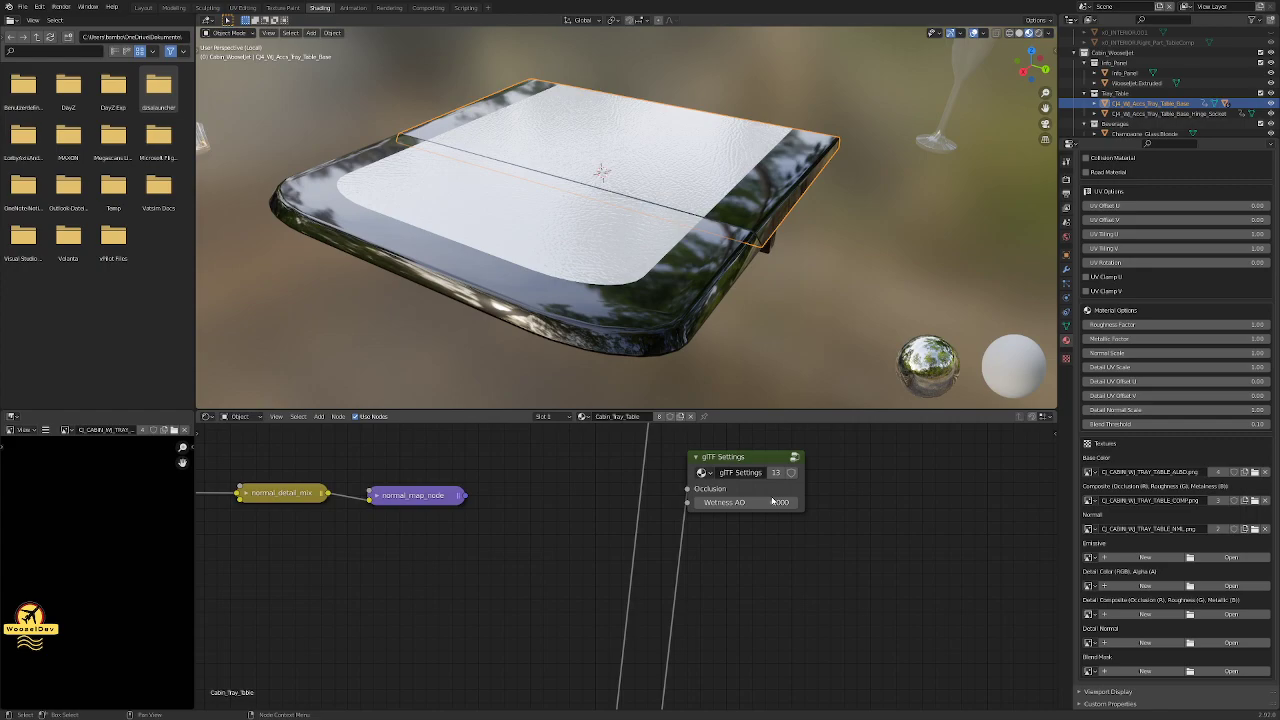
drag(747, 455, 865, 453)
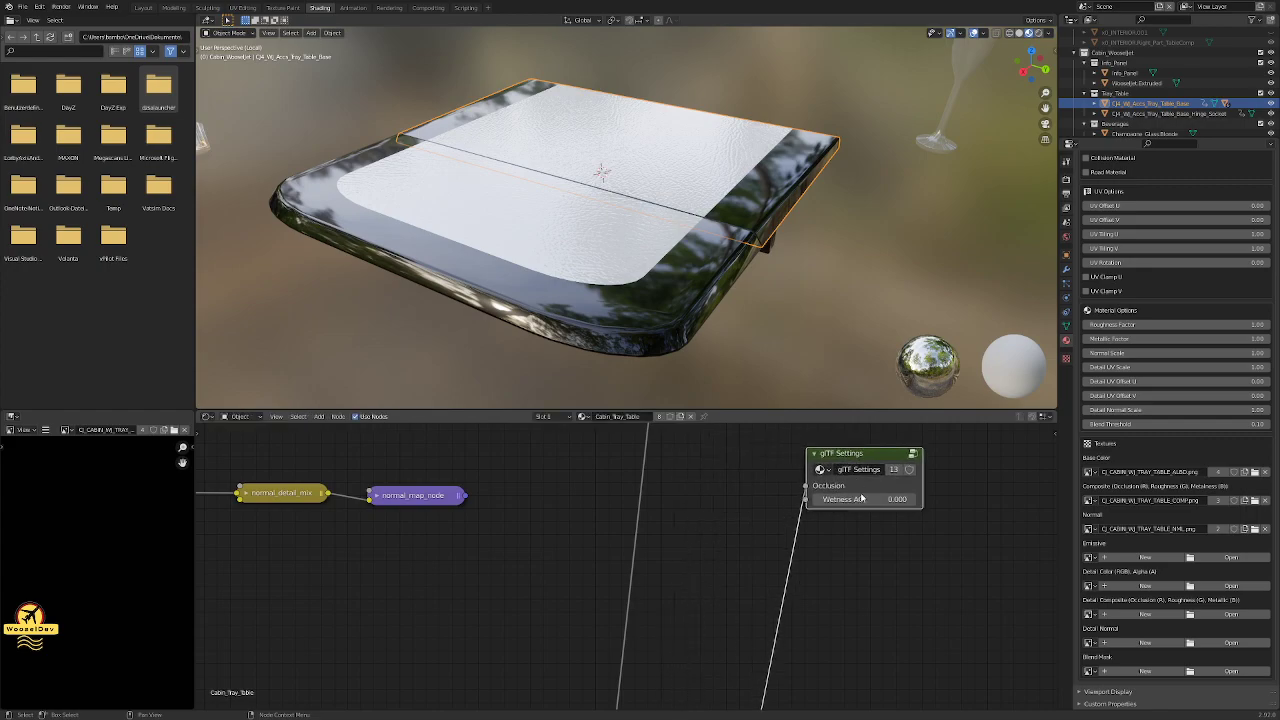
scroll(870, 519, down, 5)
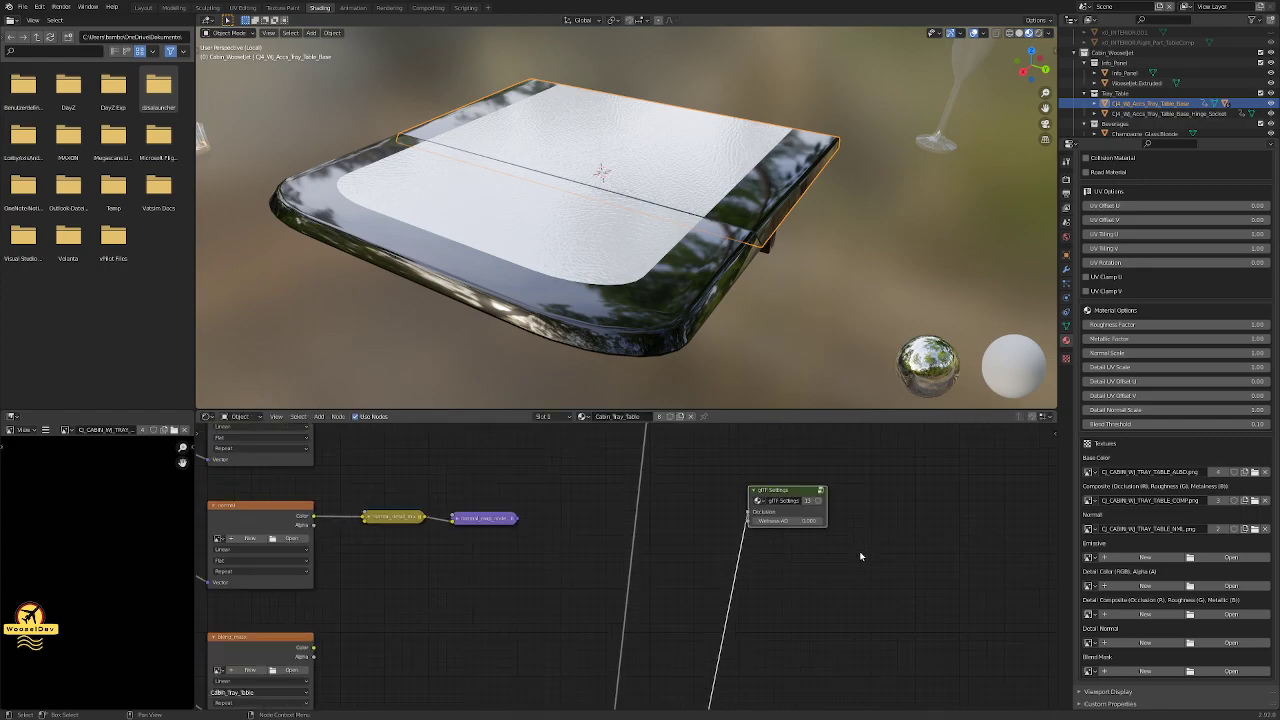
scroll(787, 483, down, 2)
Examine how the METALLIC ROUGHNESS texture's Separate RGB node links to the BSDF's Metallic and Roughness inputs.
scroll(787, 483, up, 5)
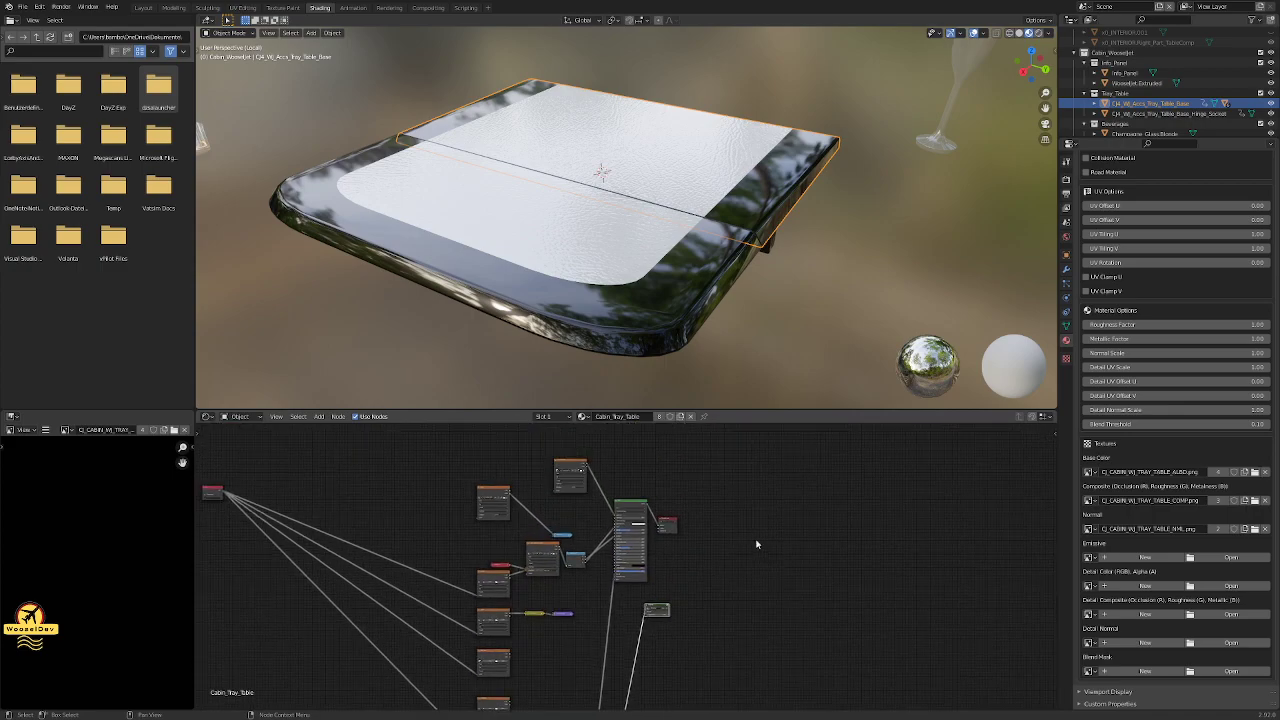
scroll(555, 568, up, 2)
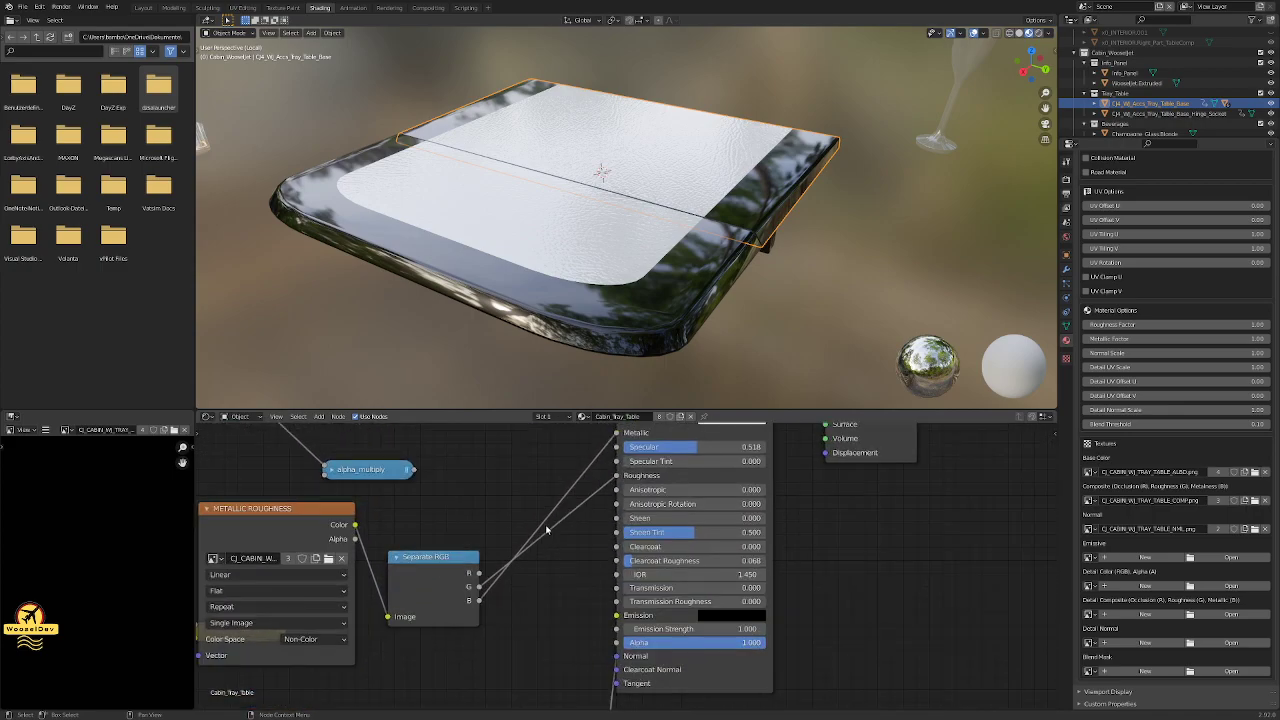
scroll(557, 555, up, 2)
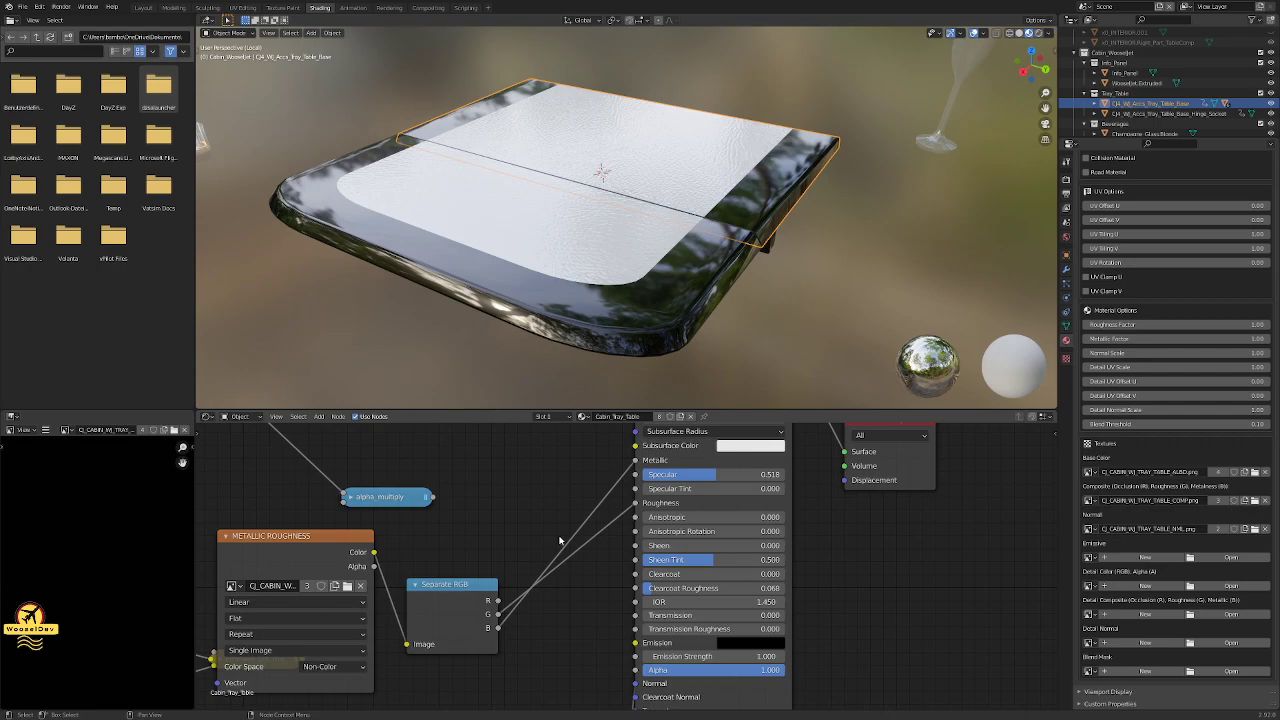
drag(614, 491, 636, 505)
click(492, 620)
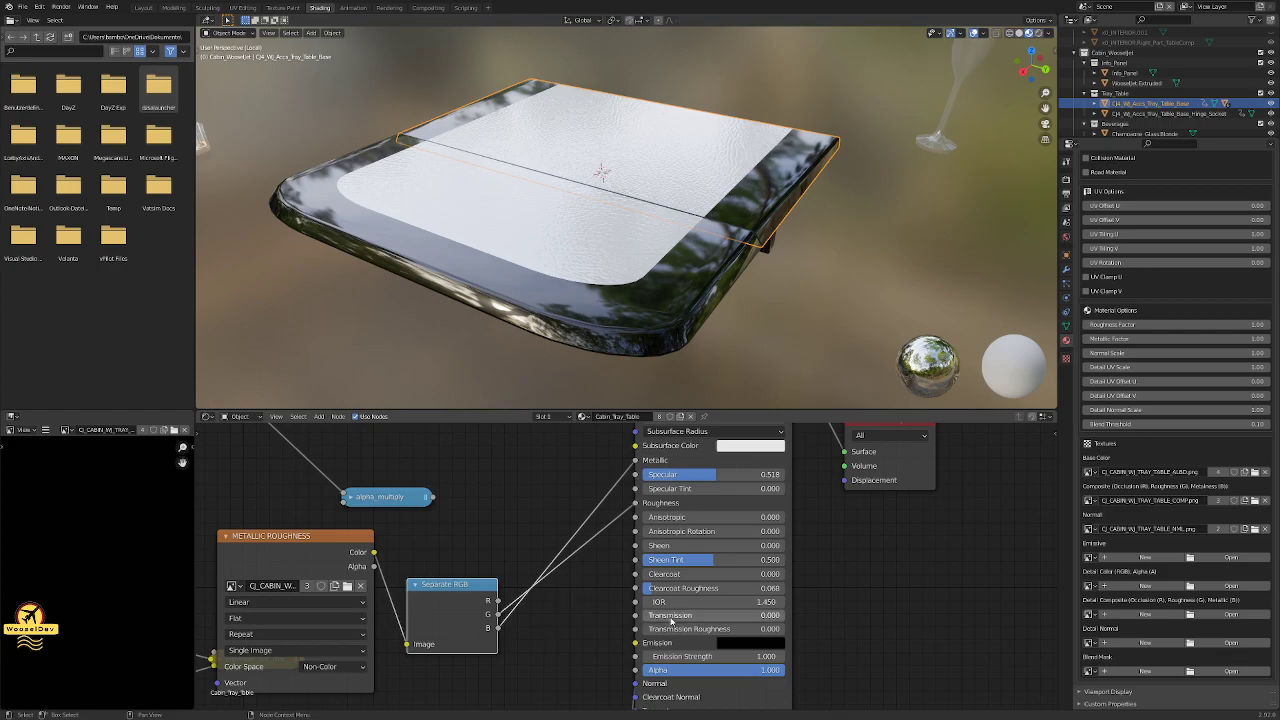
Move the Material Output and BSDF nodes farther from the Separate RGB node to spread out their links.
scroll(908, 576, down, 4)
middle_drag(855, 517, 870, 553)
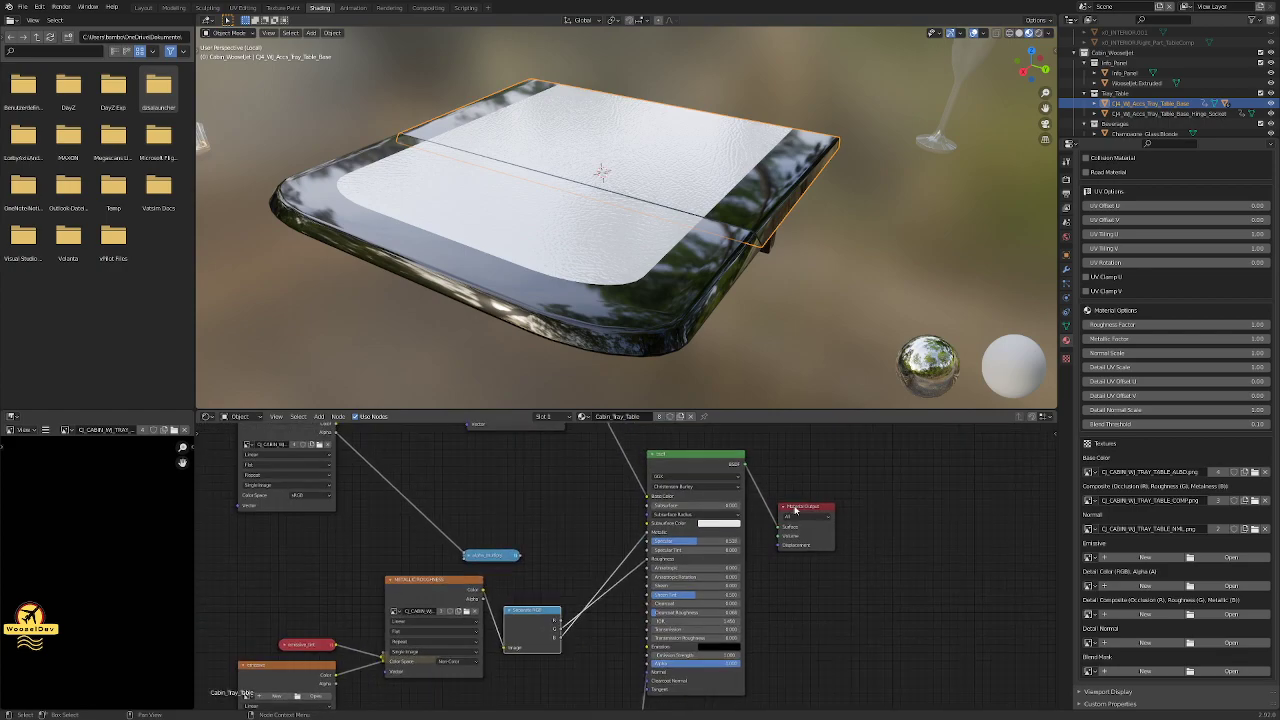
drag(792, 506, 868, 467)
drag(680, 457, 750, 457)
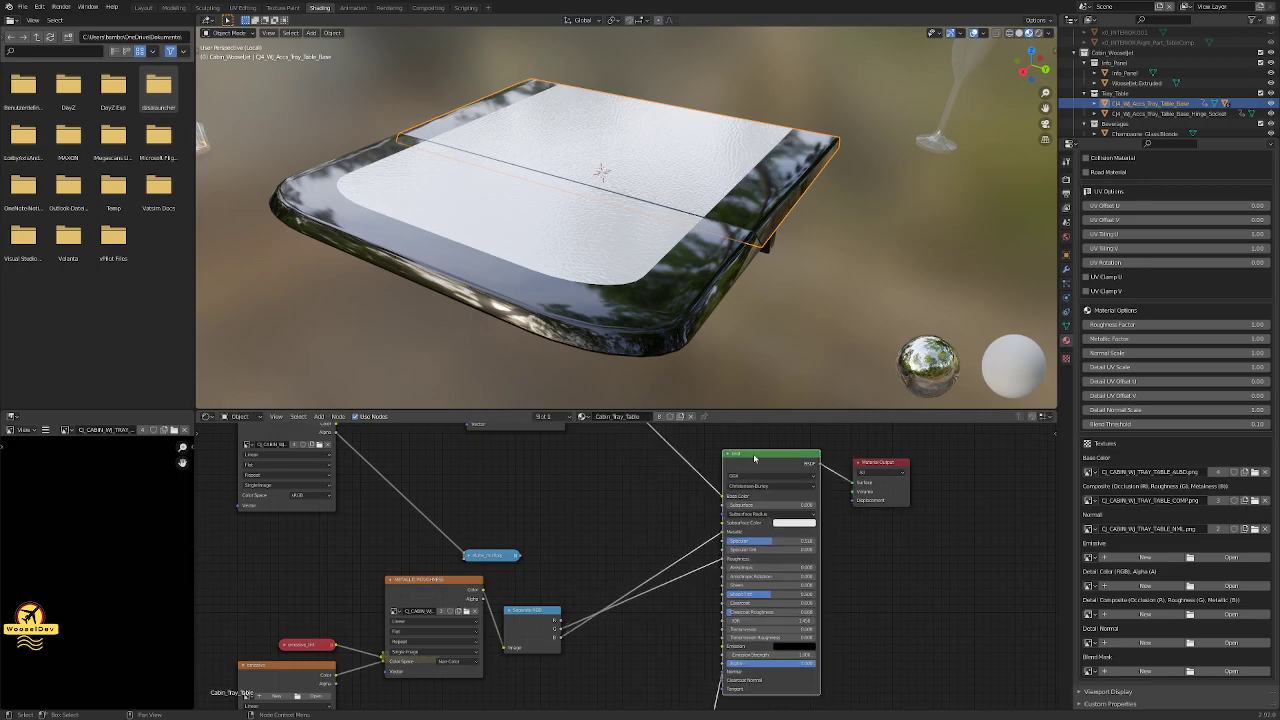
Widen the albedo texture node until its full image name is readable, and check the alpha_multiply node its Alpha output feeds.
scroll(562, 550, down, 3)
scroll(562, 550, up, 5)
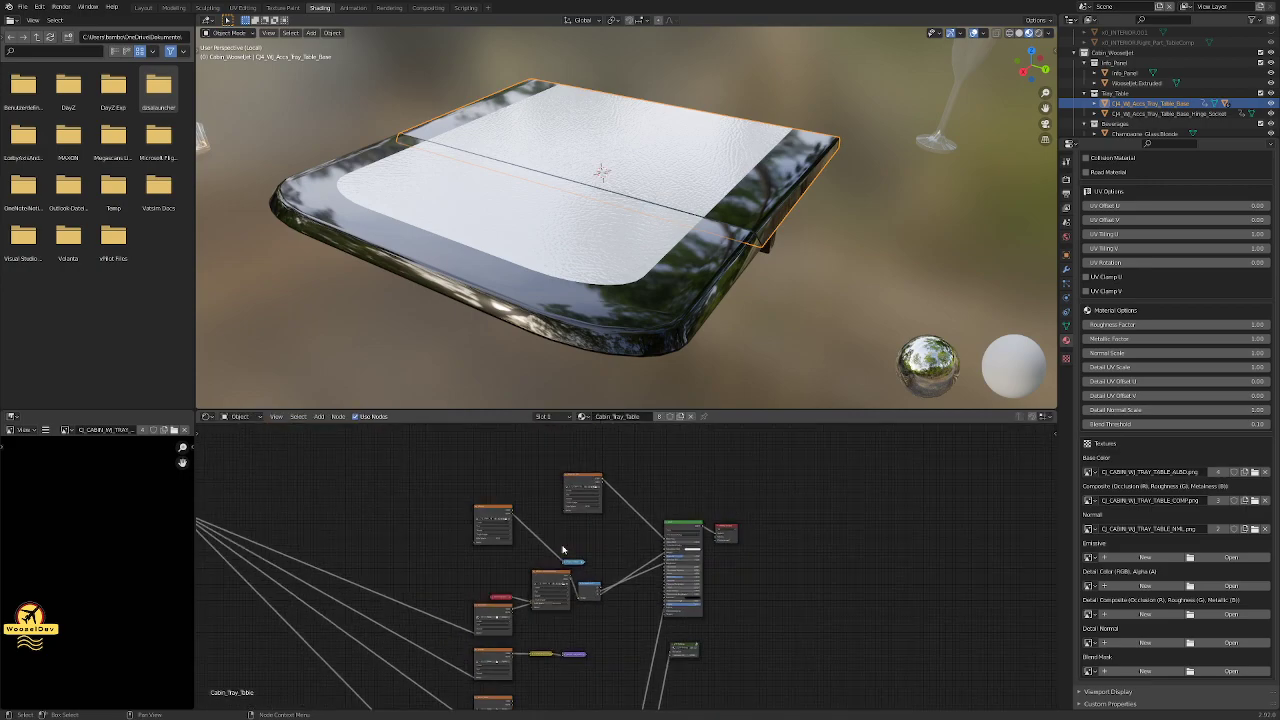
middle_drag(562, 543, 625, 540)
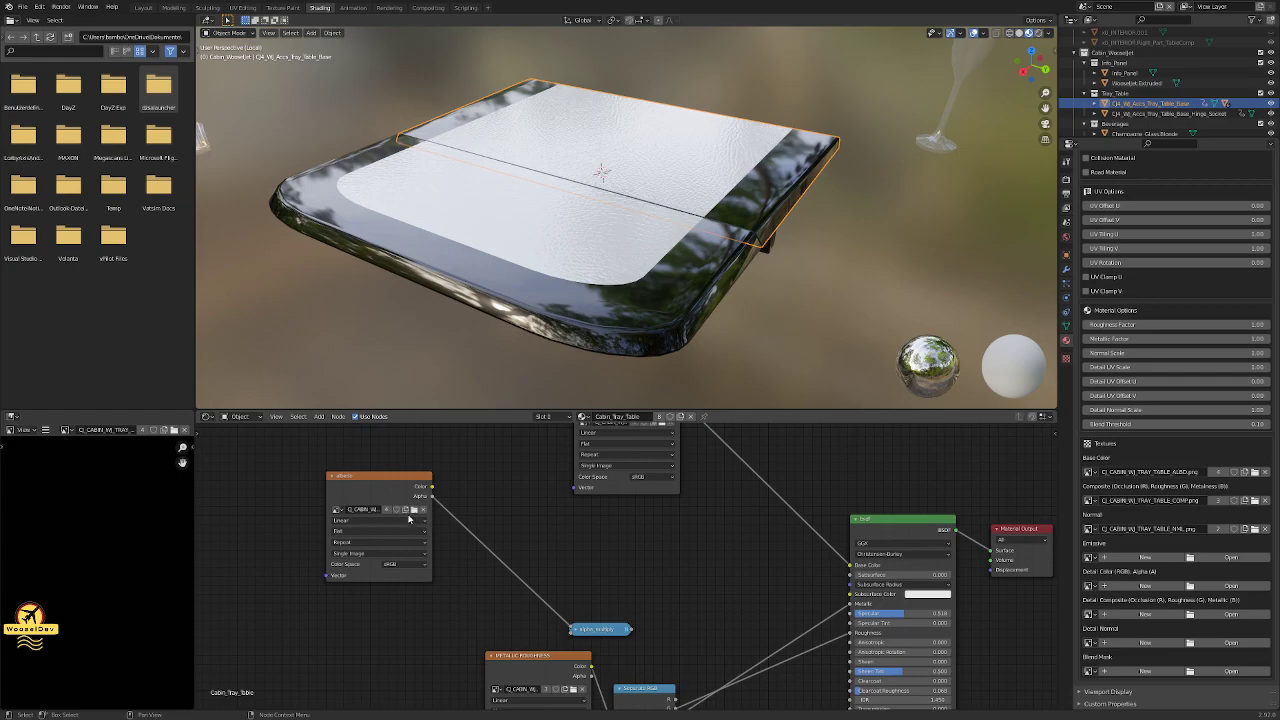
drag(431, 508, 510, 506)
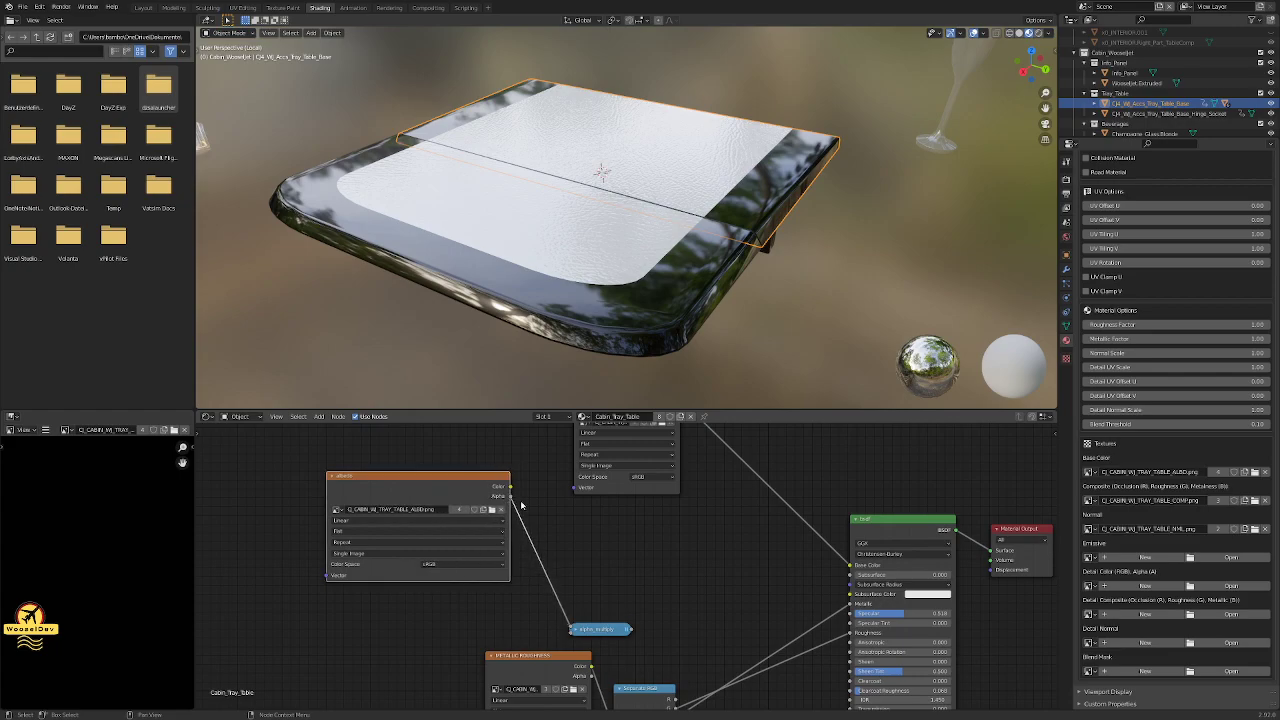
scroll(629, 524, up, 1)
scroll(669, 485, down, 2)
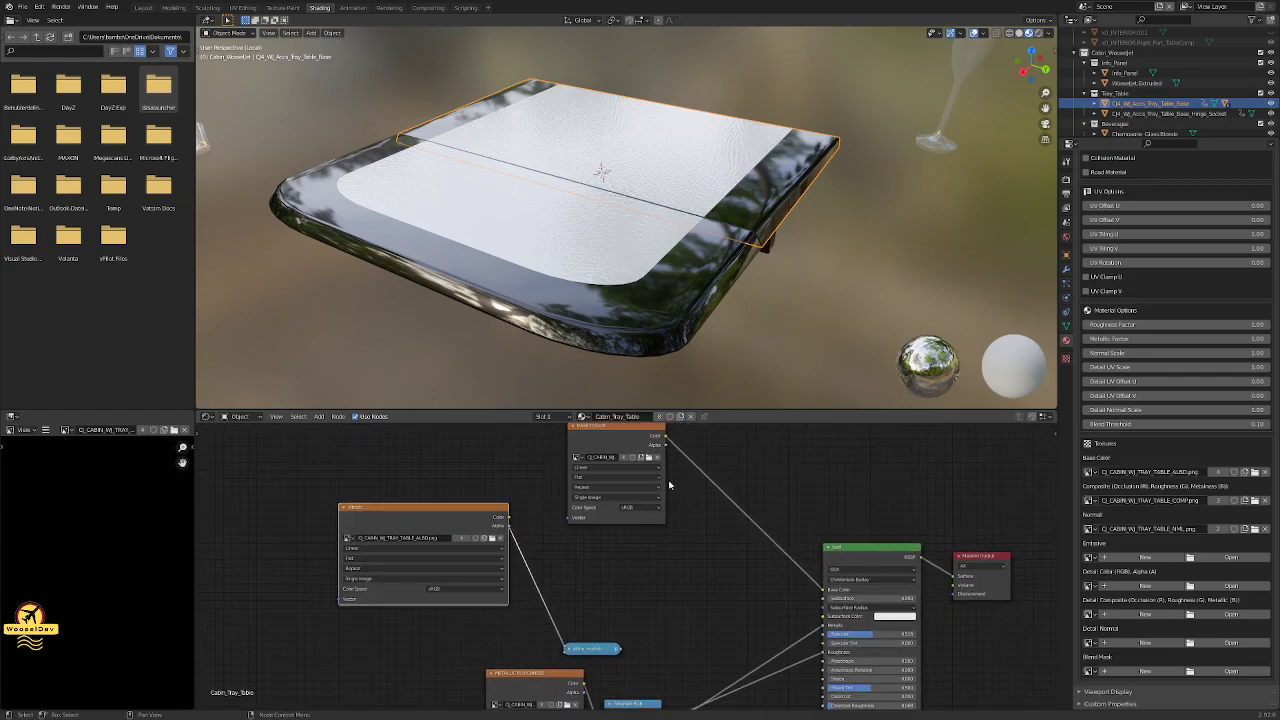
click(612, 649)
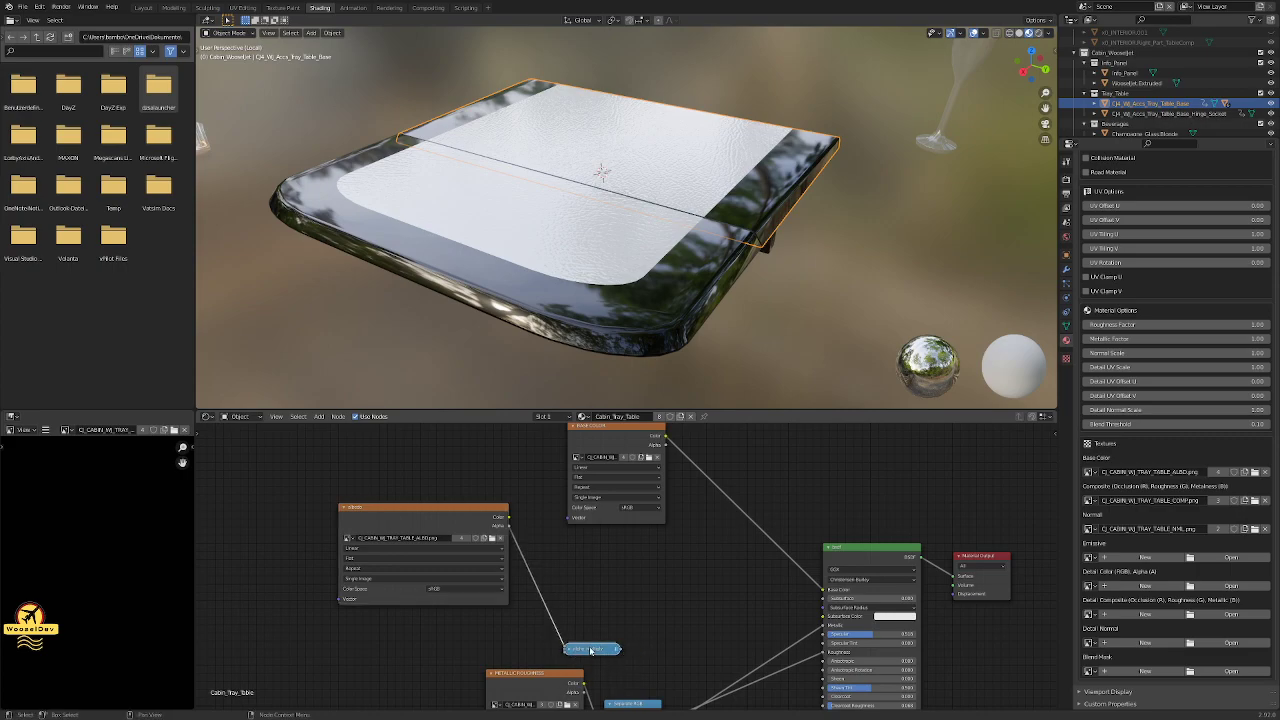
right_click(591, 650)
key(Escape)
Move the METALLIC ROUGHNESS texture node down off the emissive tint mix node, and shift its Separate RGB node toward the BSDF.
scroll(667, 611, down, 2)
middle_drag(667, 611, 618, 455)
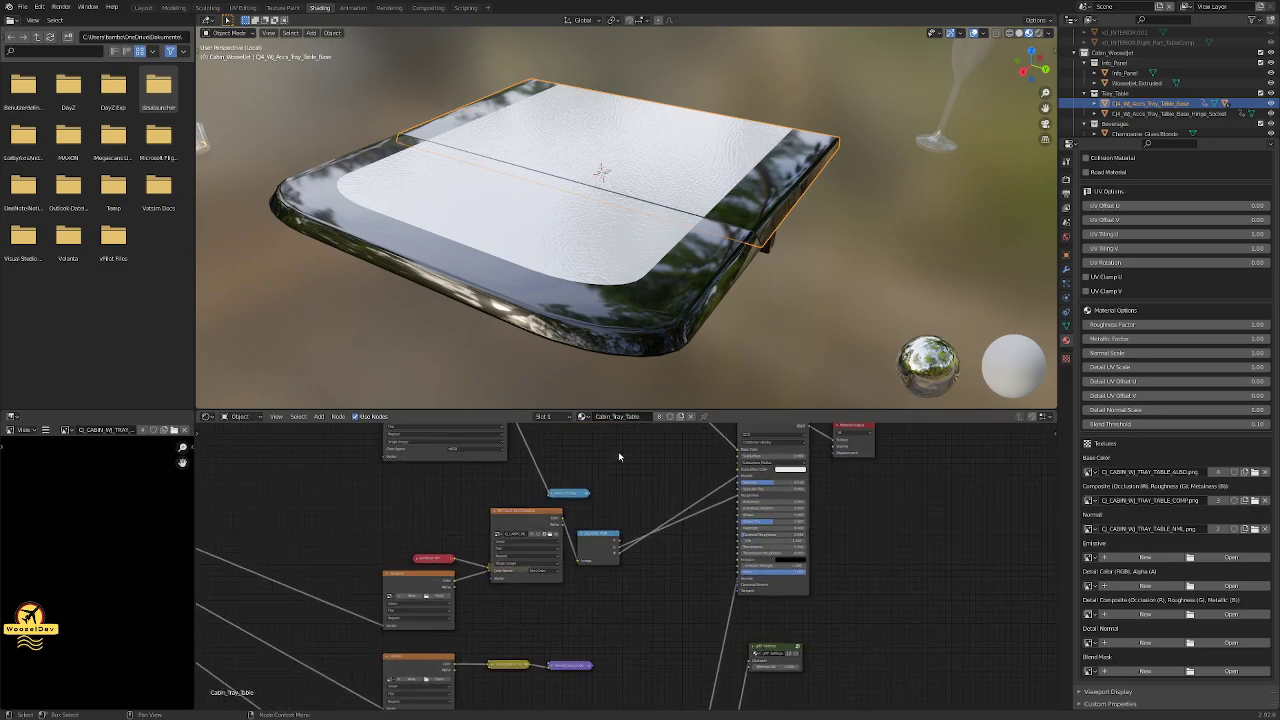
scroll(686, 538, up, 3)
scroll(688, 545, up, 2)
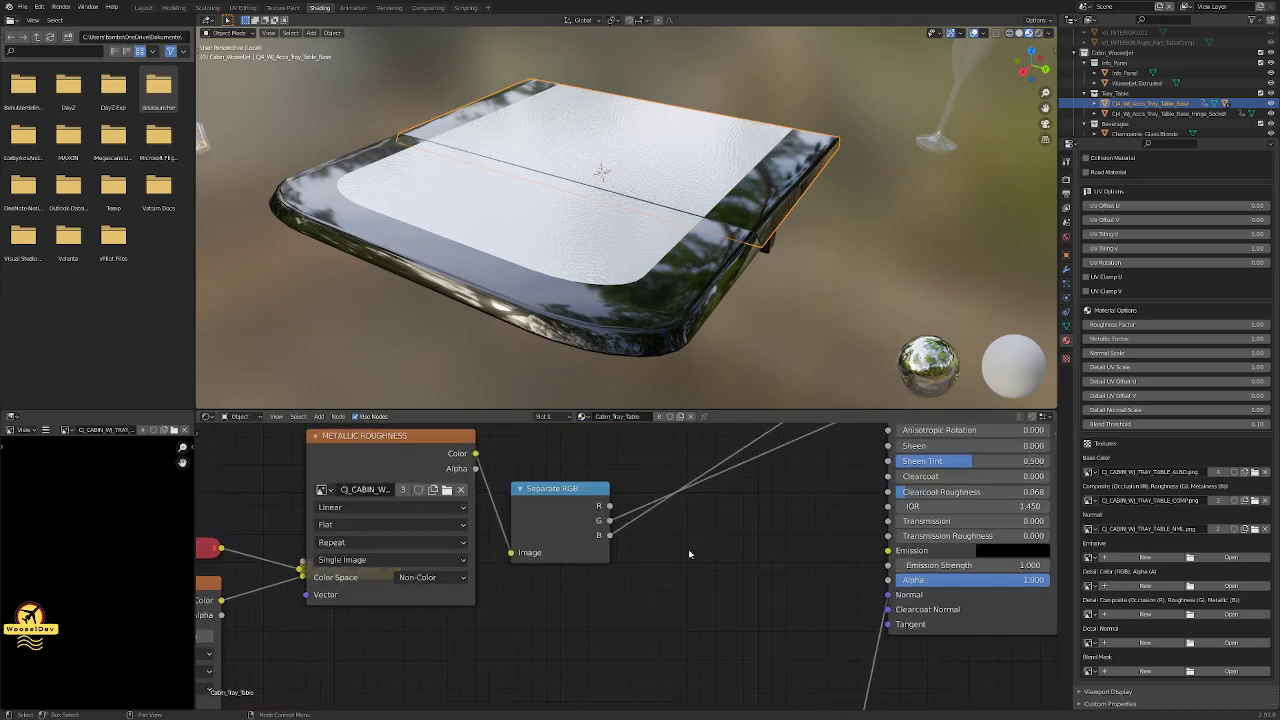
scroll(686, 560, down, 2)
drag(456, 484, 508, 592)
drag(553, 535, 630, 522)
click(510, 539)
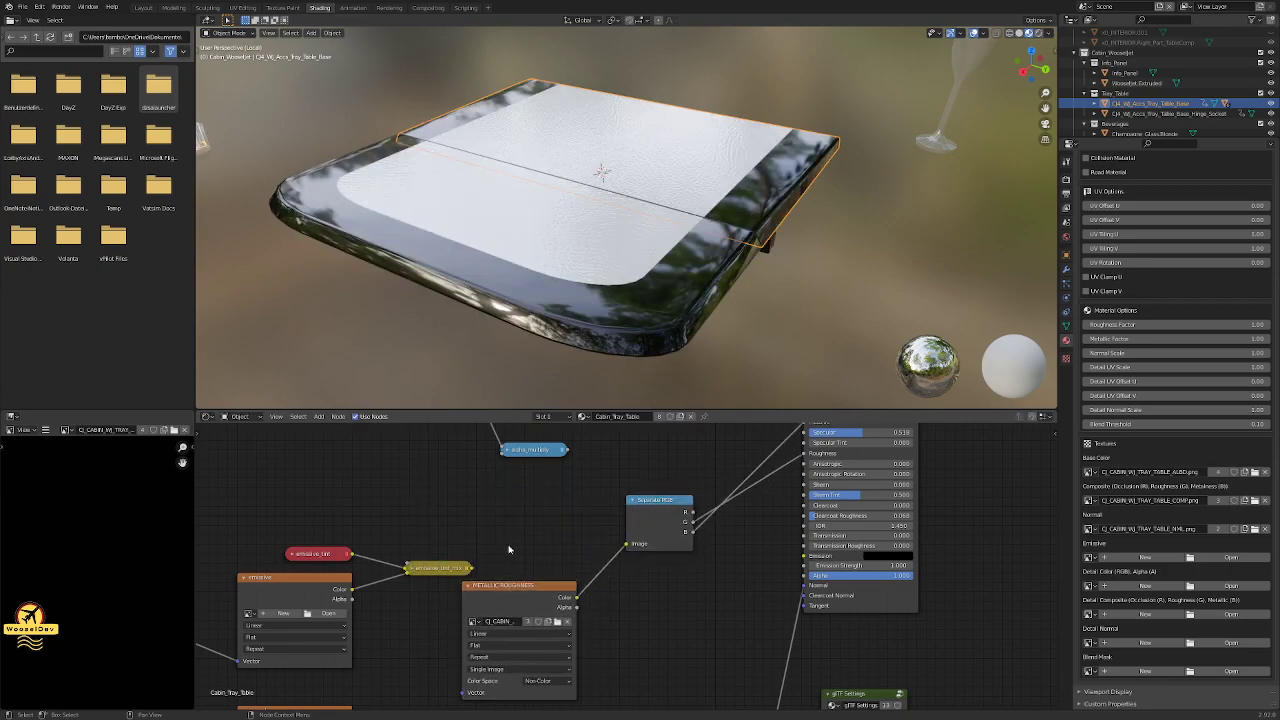
Examine the UV node at the start of the tree and trace its links to the texture nodes.
scroll(510, 561, down, 7)
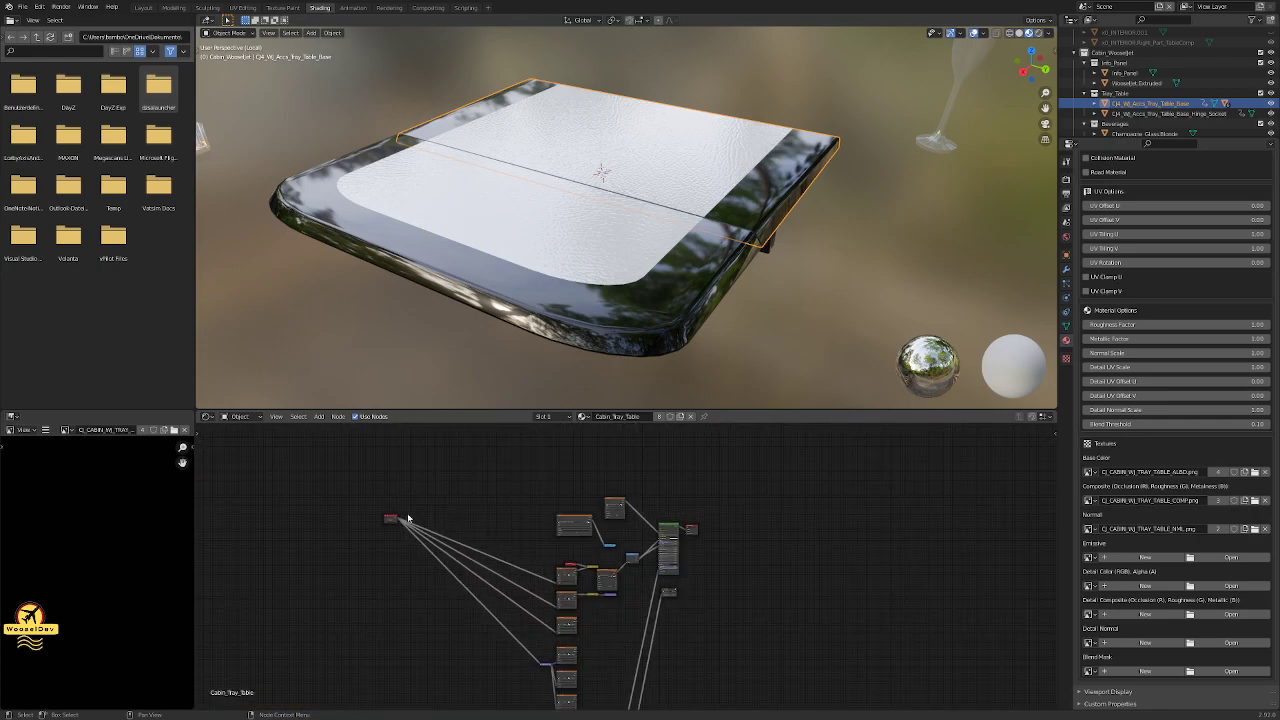
middle_drag(408, 520, 531, 565)
scroll(473, 558, up, 8)
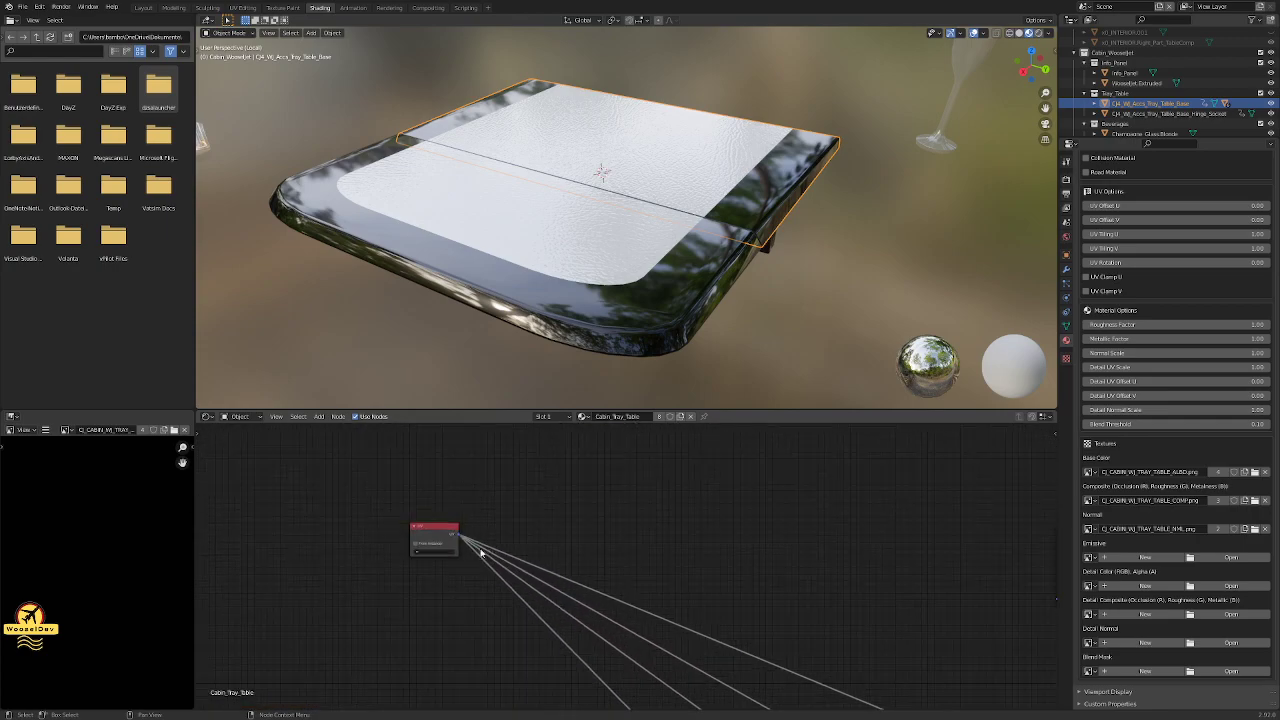
scroll(473, 558, down, 5)
middle_drag(497, 570, 635, 525)
scroll(746, 616, down, 2)
scroll(635, 525, up, 3)
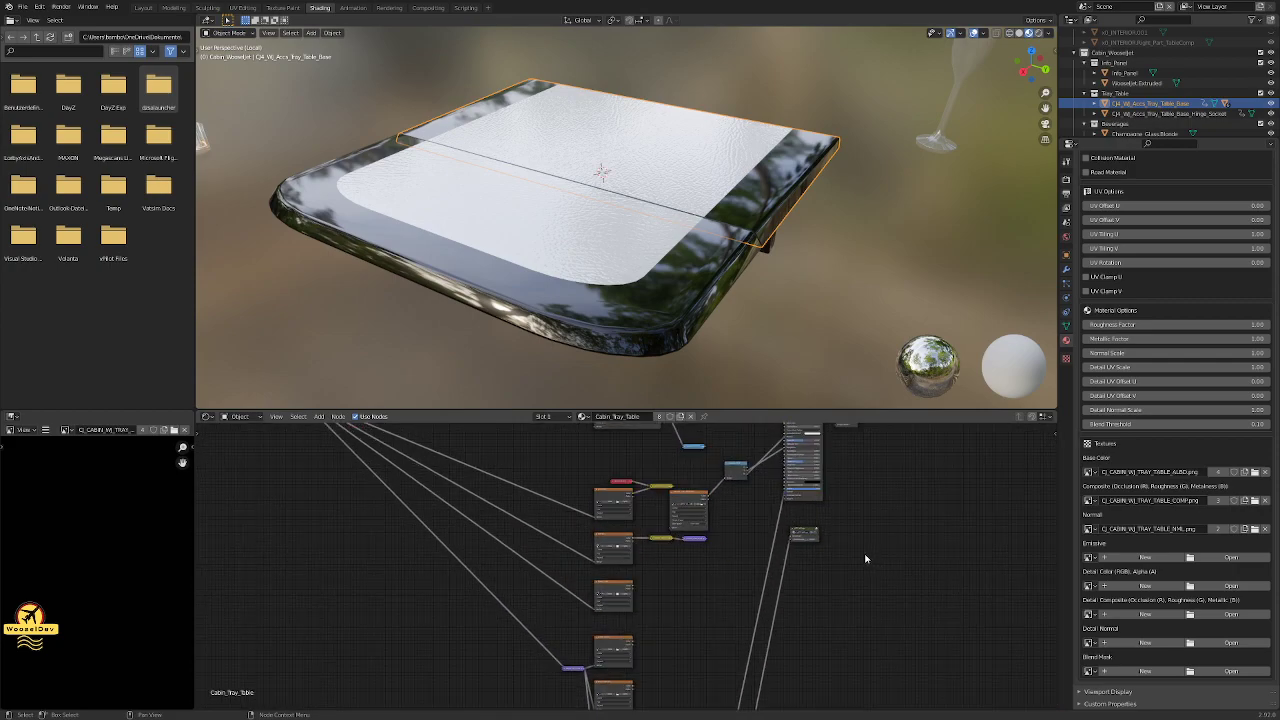
scroll(655, 608, up, 5)
Nudge the METALLIC ROUGHNESS texture node and its Separate RGB node upward, away from the normal map nodes.
middle_drag(757, 560, 627, 707)
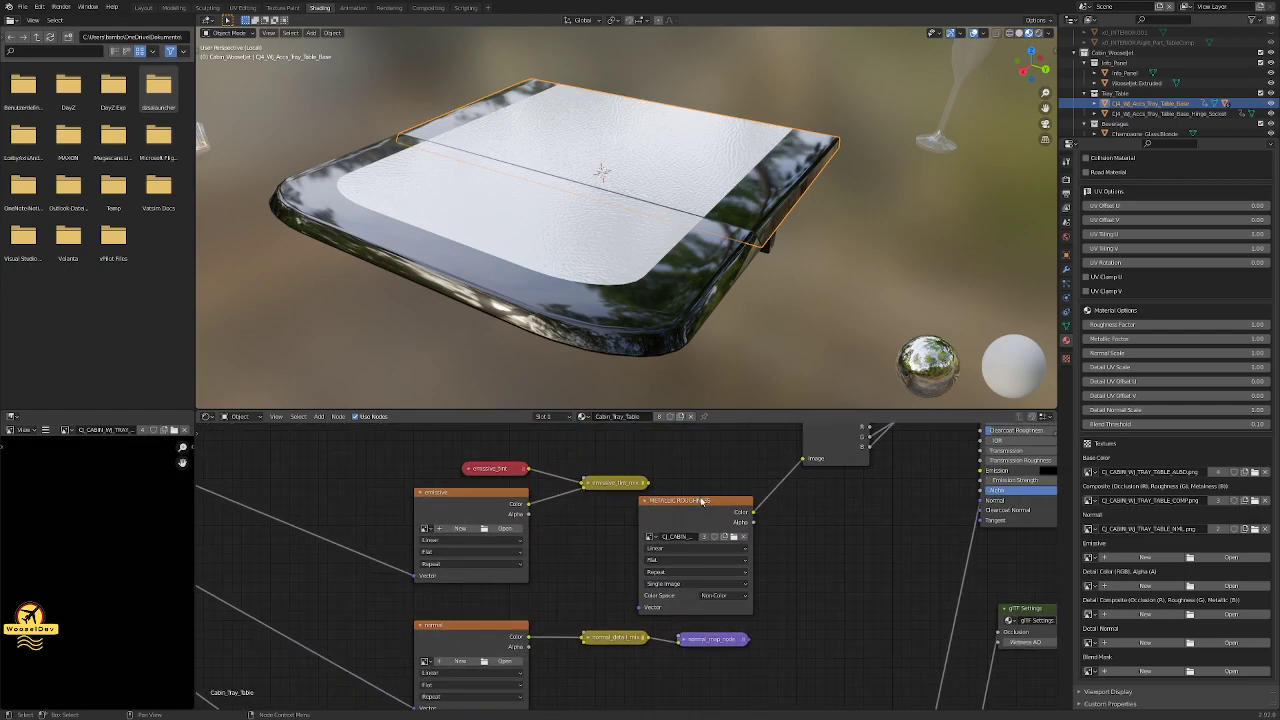
drag(703, 500, 727, 481)
middle_drag(889, 513, 763, 577)
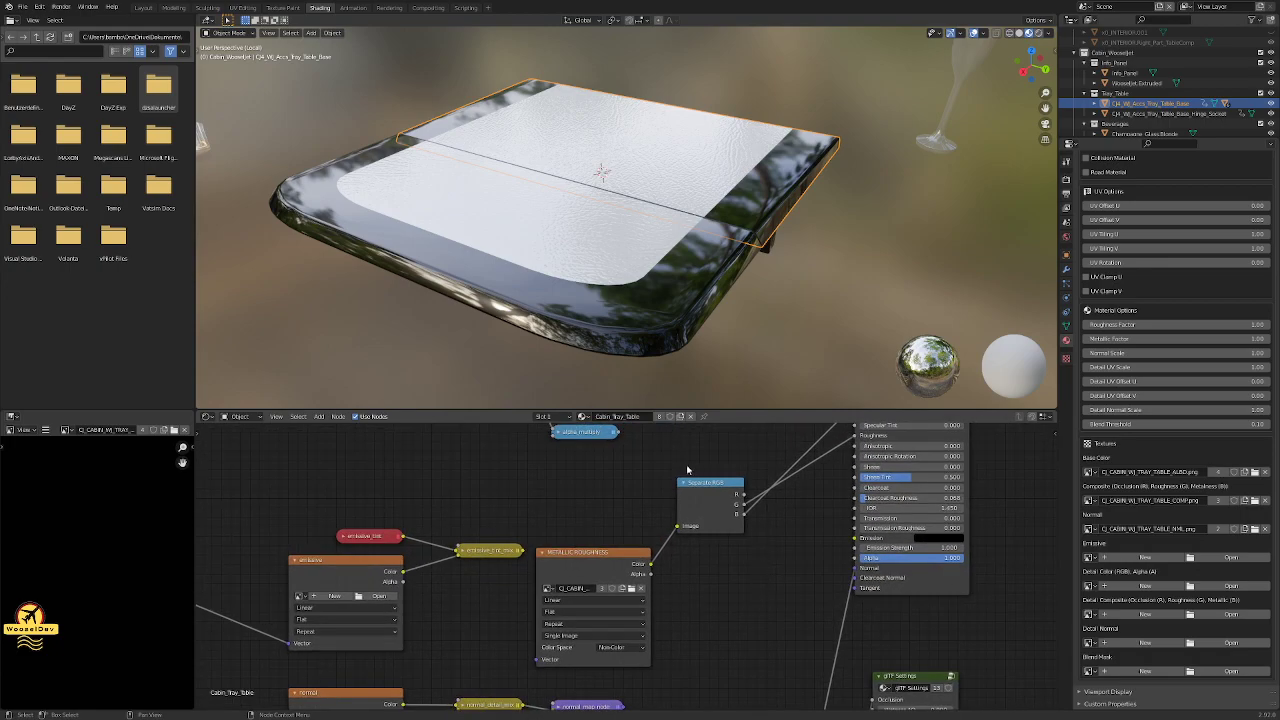
drag(700, 484, 710, 461)
middle_drag(798, 521, 760, 603)
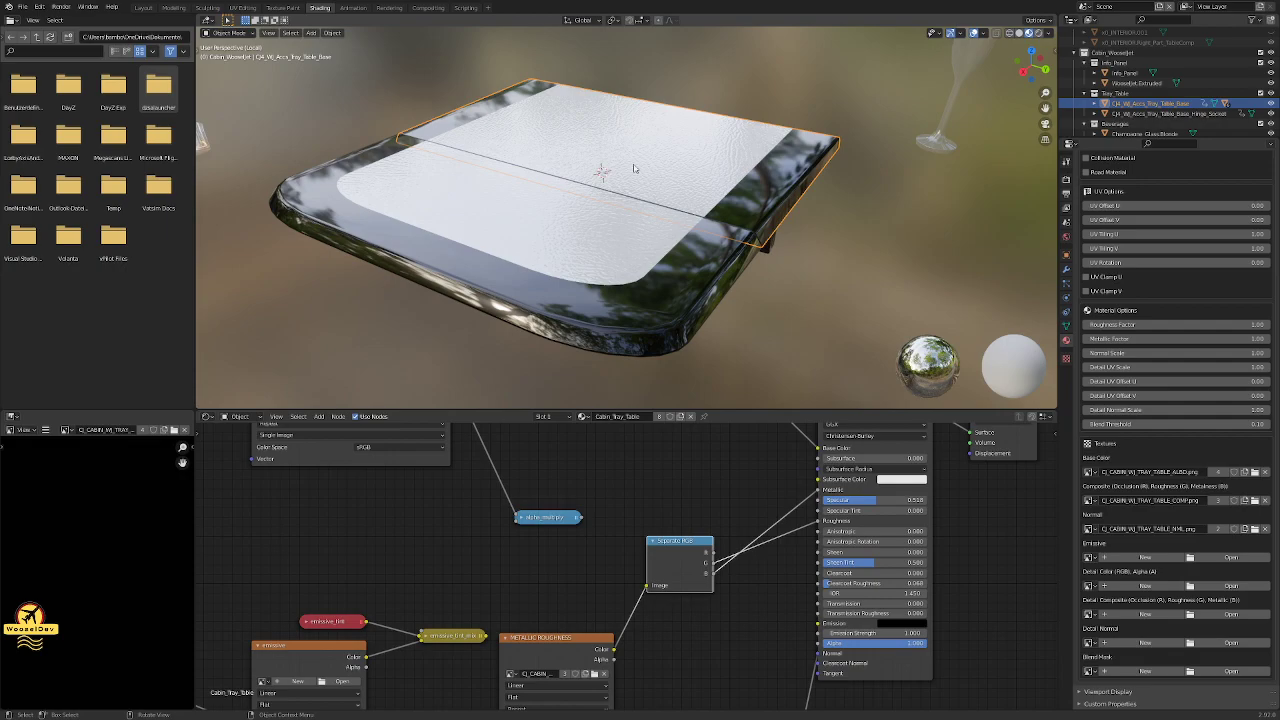
Examine the BSDF node's inputs, checking Alpha and the Metallic and Roughness links from the Separate RGB node.
scroll(743, 500, up, 1)
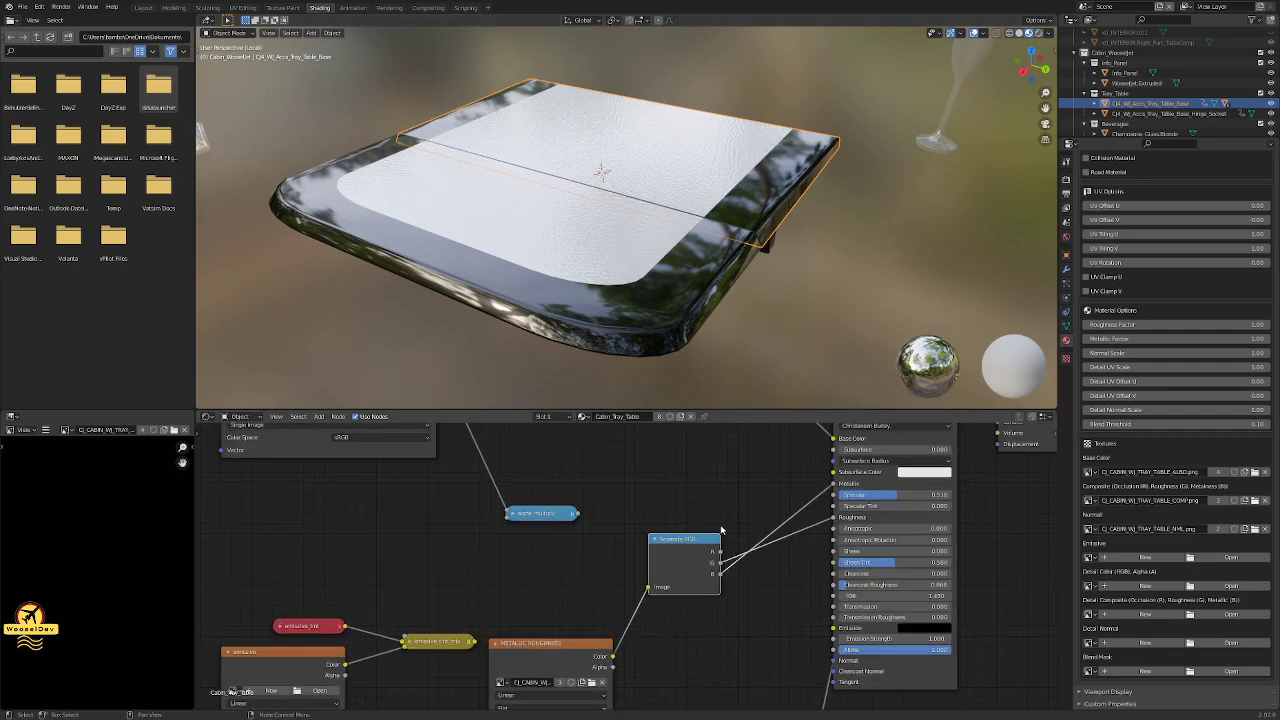
middle_drag(743, 532, 553, 569)
scroll(613, 524, down, 2)
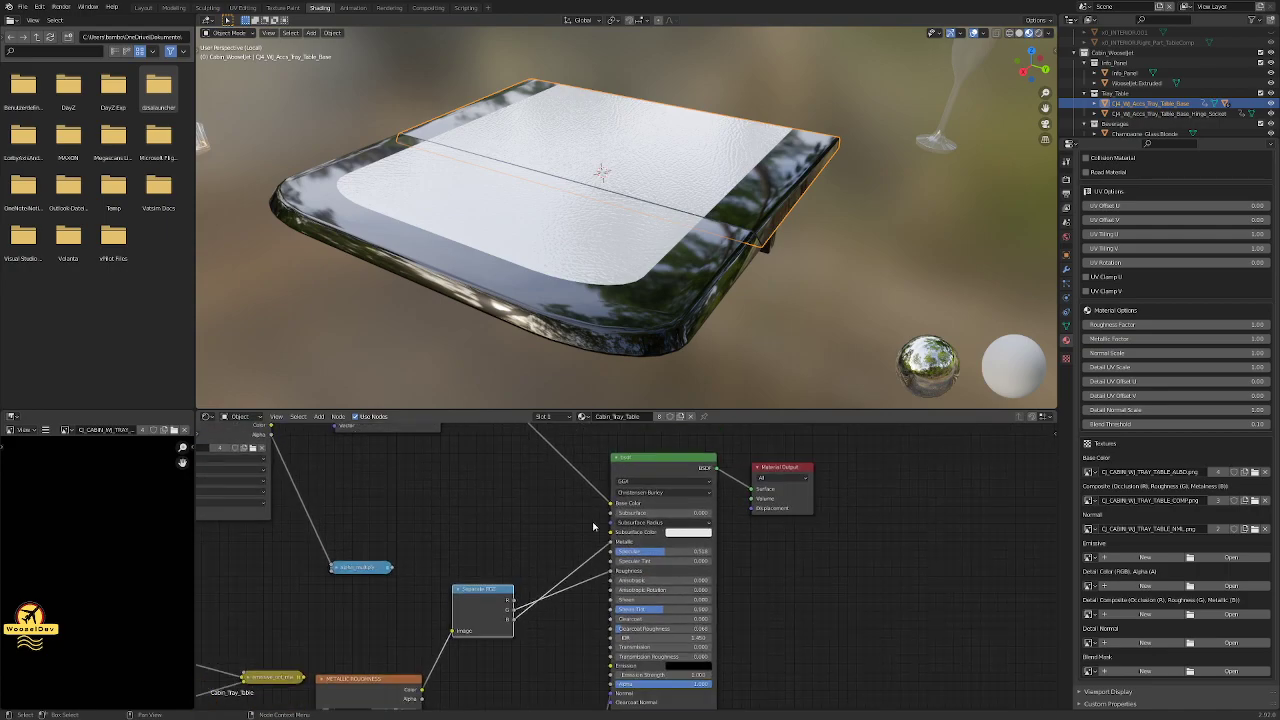
middle_drag(615, 531, 620, 484)
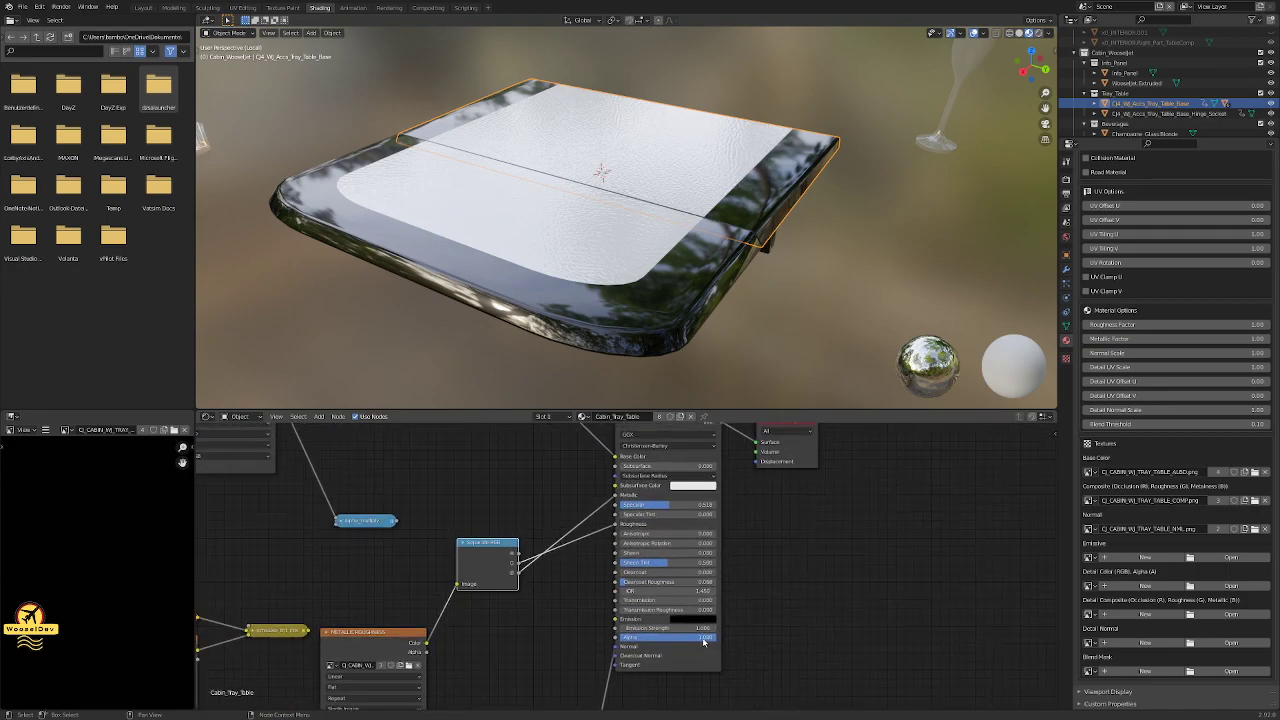
drag(640, 637, 771, 620)
scroll(800, 619, up, 1)
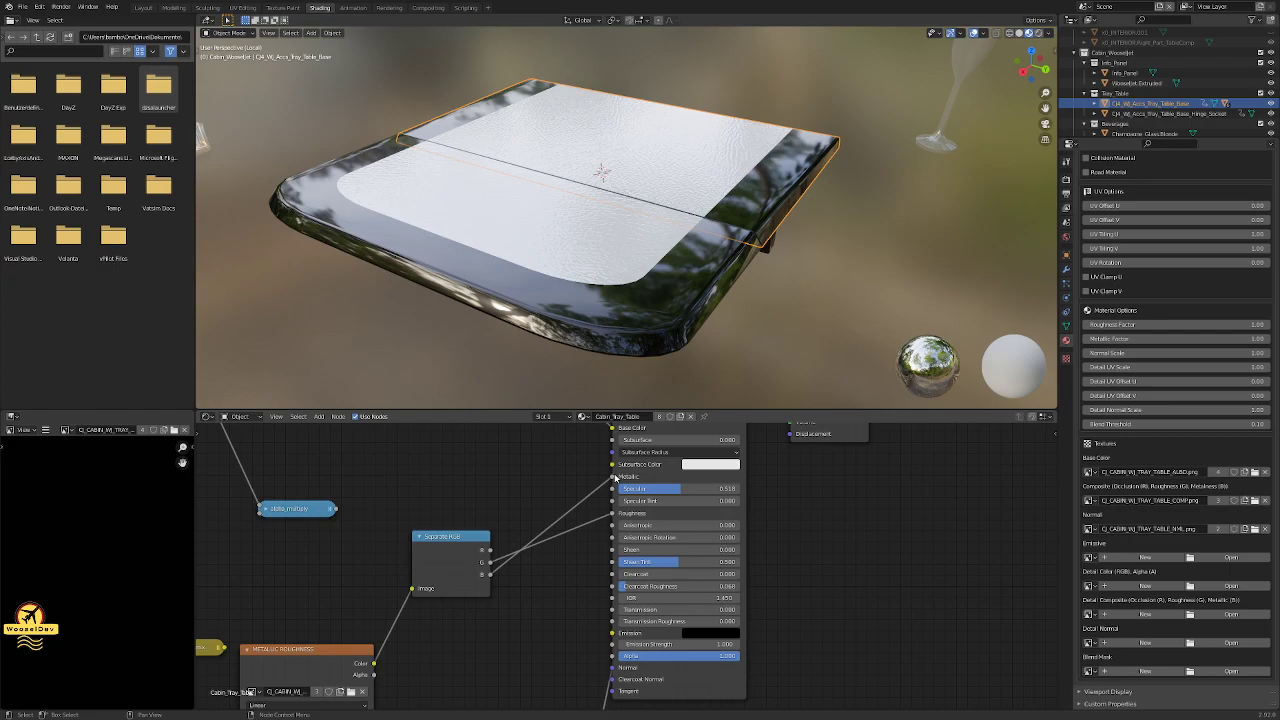
scroll(615, 478, down, 2)
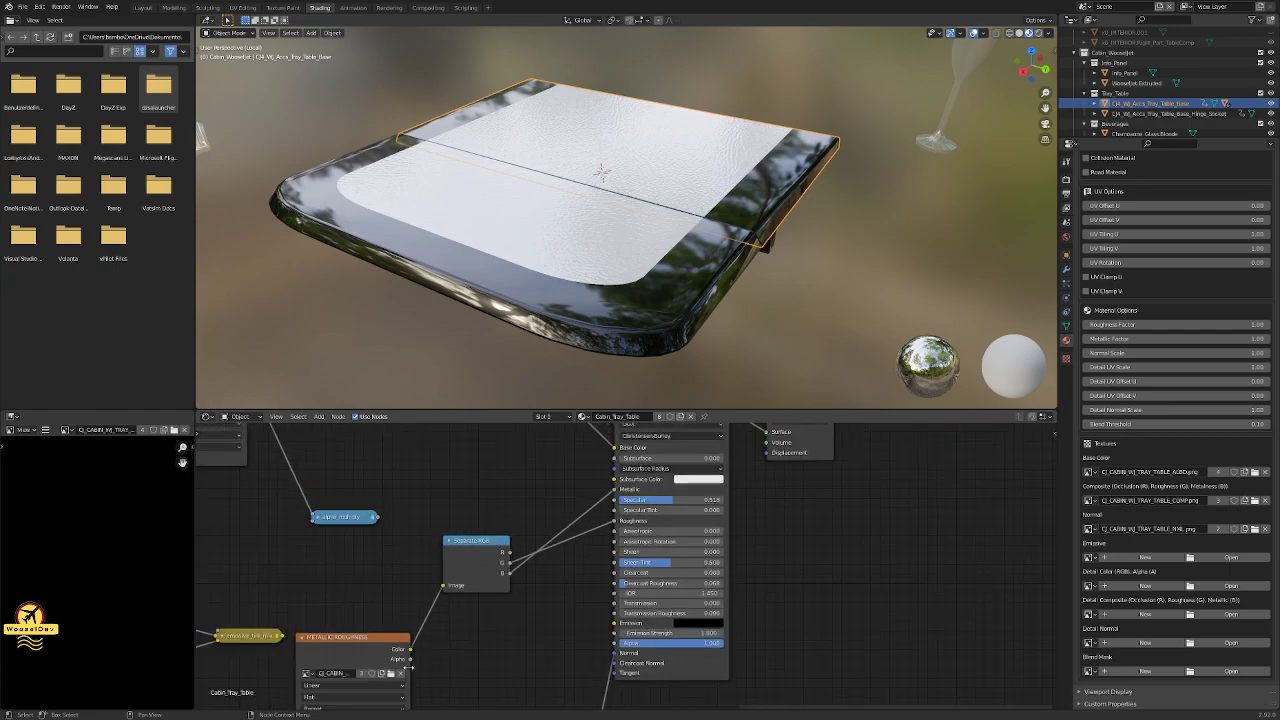
Widen the METALLIC ROUGHNESS texture node and line it up directly beside its Separate RGB node.
mouse_move(409, 667)
mouse_down()
mouse_move(508, 662)
mouse_move(430, 660)
mouse_up()
drag(468, 540, 497, 544)
drag(372, 636, 387, 598)
drag(499, 545, 496, 527)
drag(395, 597, 394, 561)
scroll(503, 628, down, 2)
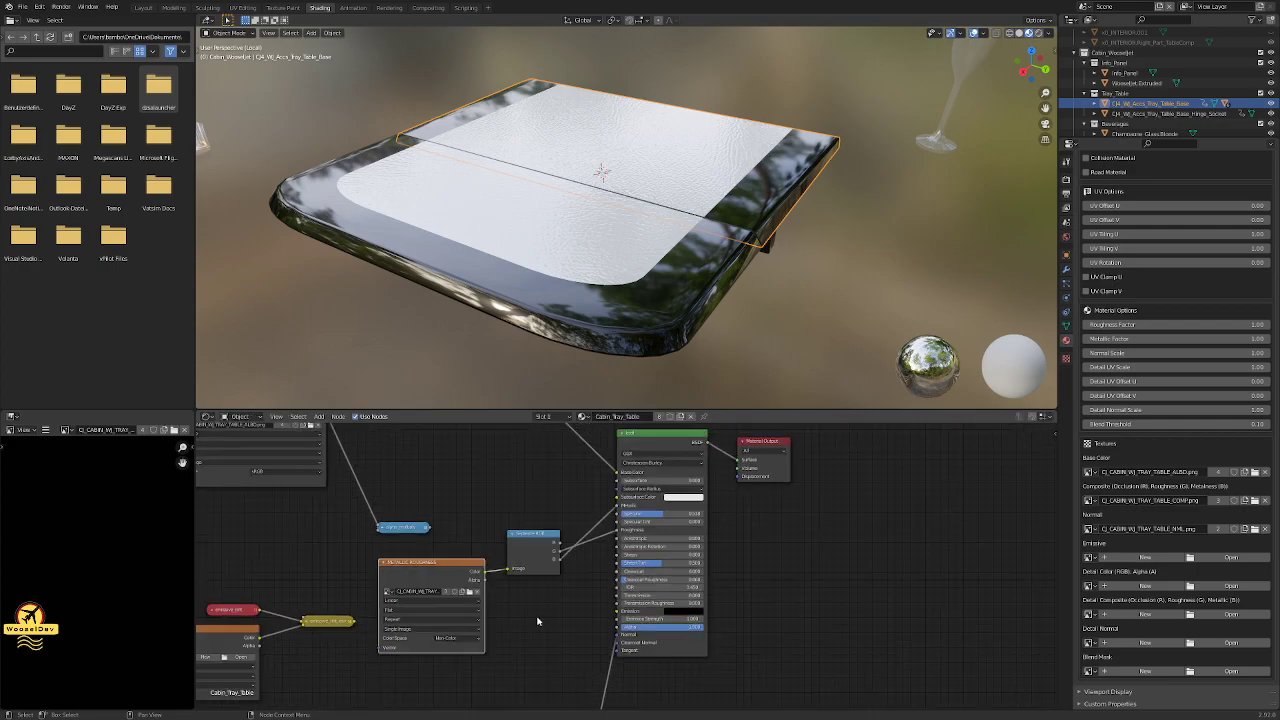
Trace the long links from the BSDF and glTF Settings nodes down to the Normal Map node and the occlusion texture's Separate RGB node.
shift+scroll(540, 622, down, 3)
scroll(751, 577, down, 2)
shift+scroll(730, 527, down, 3)
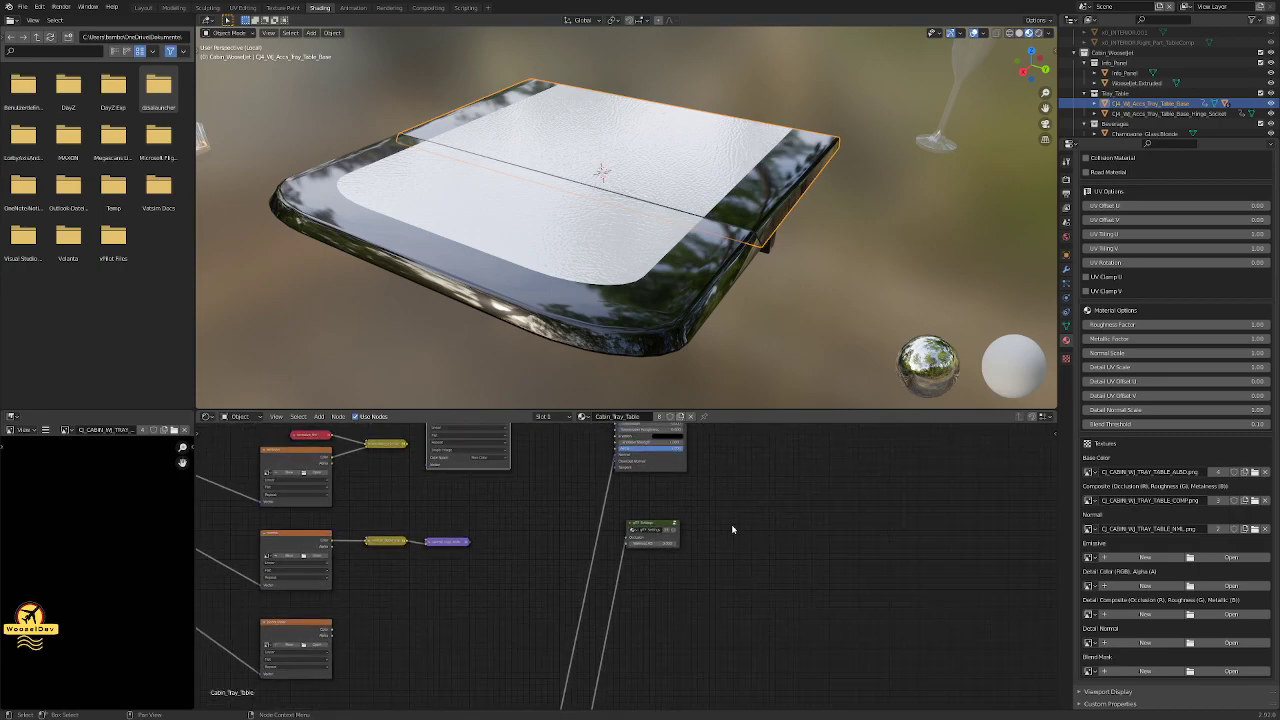
scroll(530, 616, down, 4)
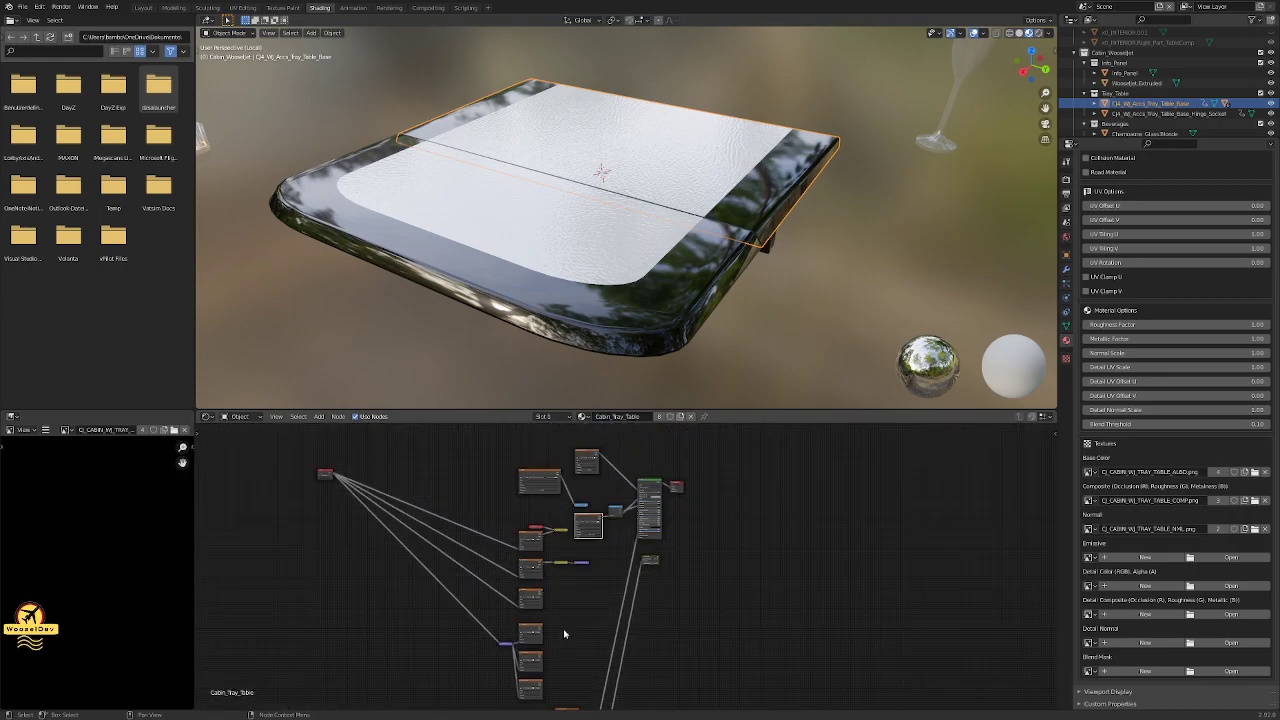
middle_drag(566, 632, 689, 534)
scroll(591, 634, up, 5)
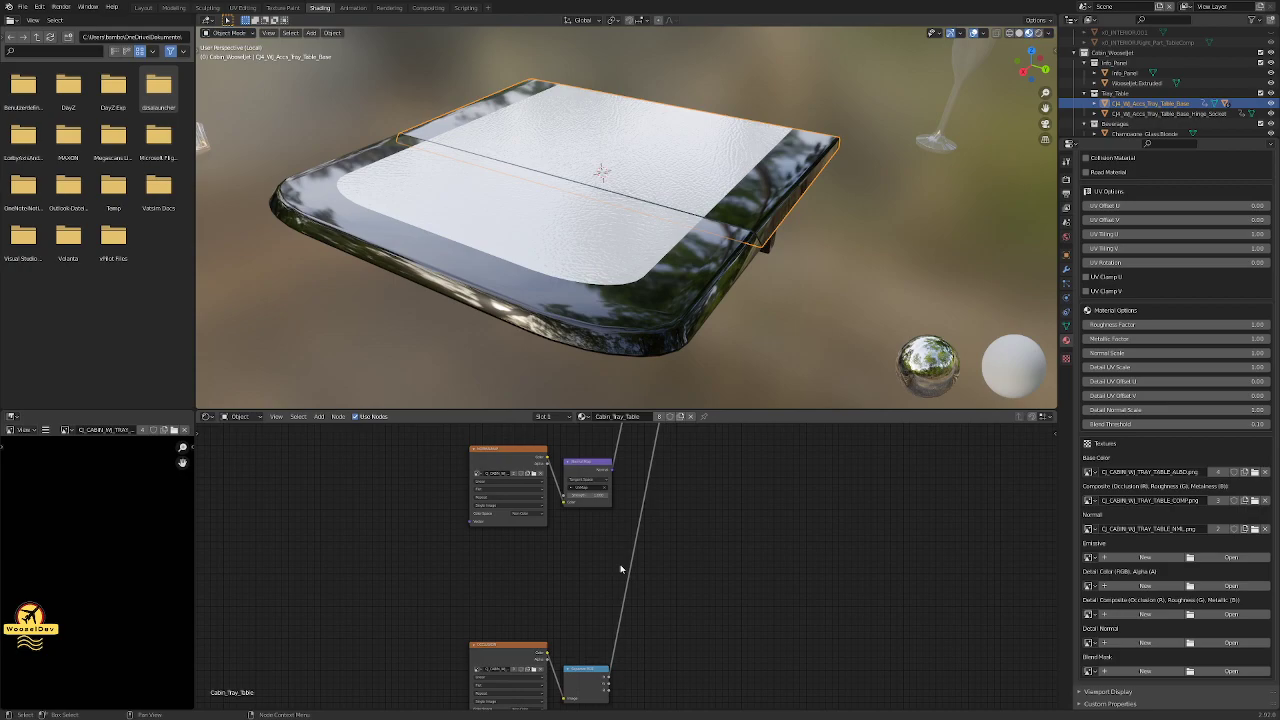
middle_drag(591, 614, 657, 543)
scroll(576, 223, down, 4)
Deselect the tray table base and view the whole tray table in the 3D viewport.
middle_drag(576, 223, 658, 257)
click(825, 262)
scroll(636, 268, up, 3)
scroll(658, 257, down, 5)
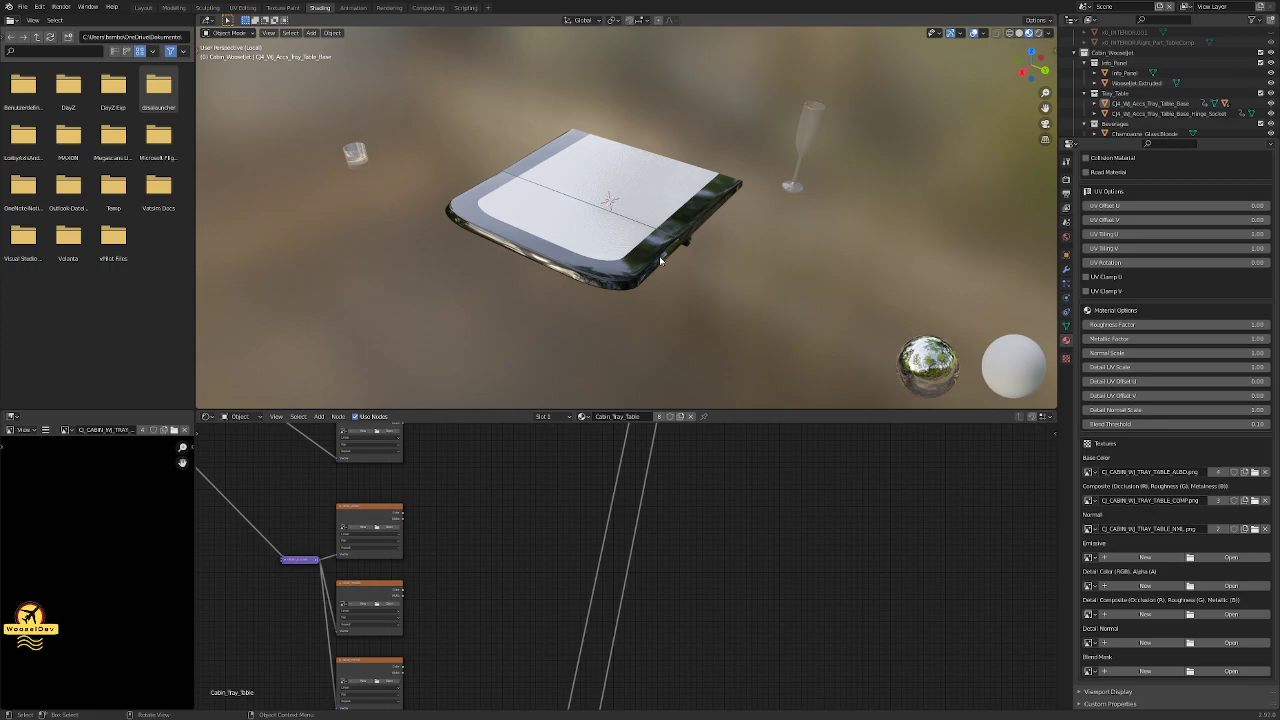